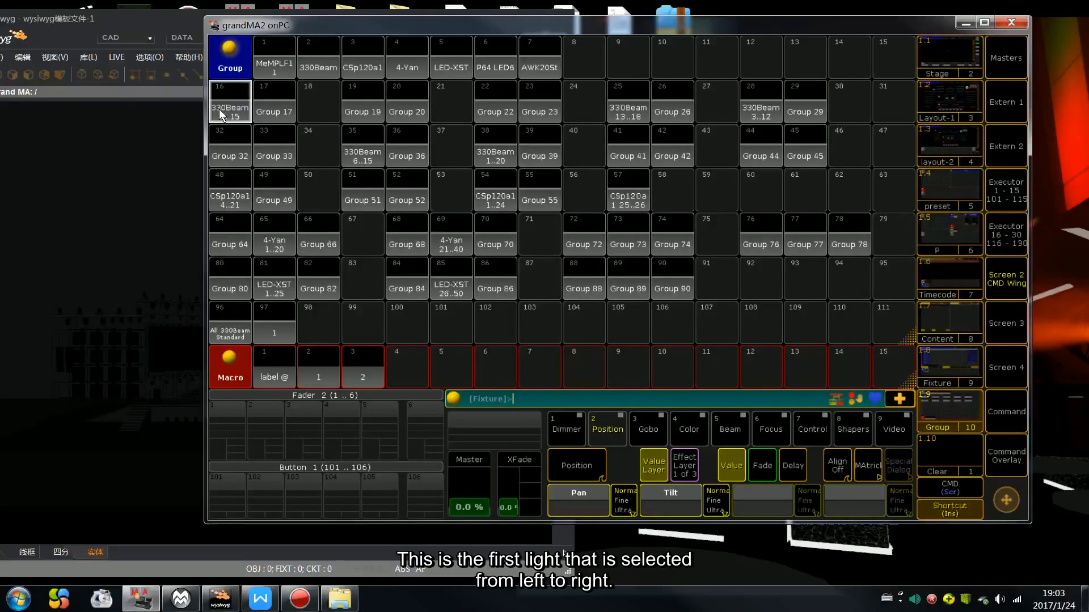
In the Layout-1 view, select the two upper rows of five 34x and 35x fixtures left to right, check the group pool, and clear the selection.
click(948, 104)
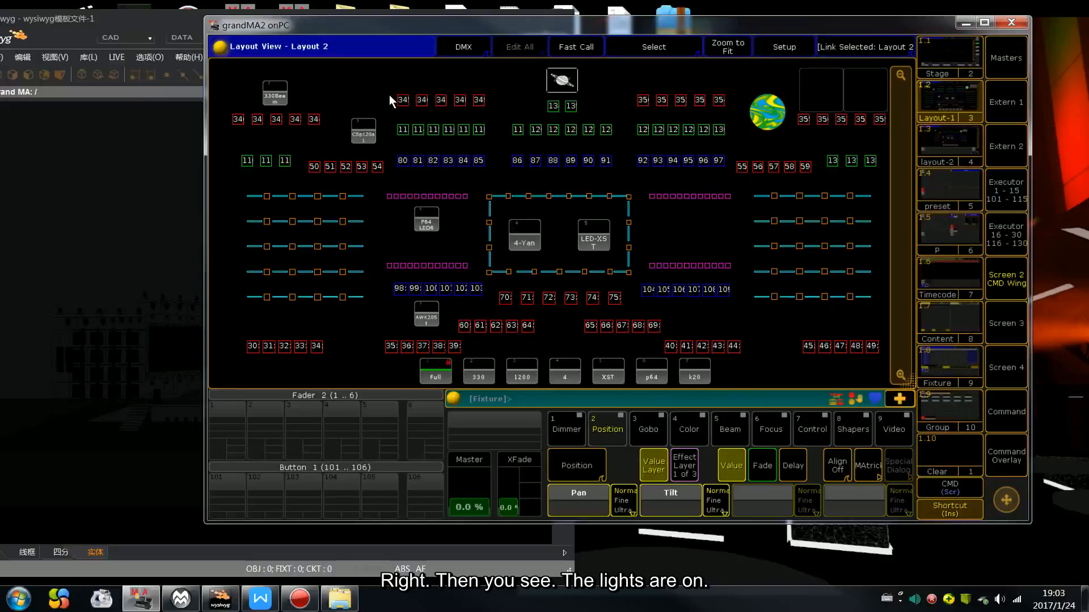
drag(389, 92, 487, 113)
drag(630, 86, 724, 110)
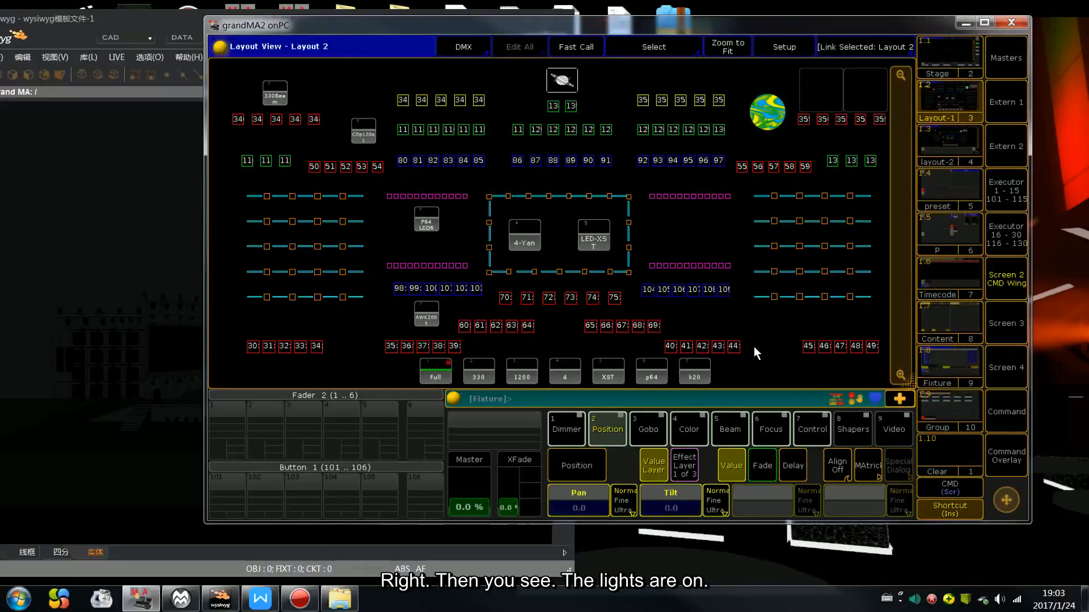
click(953, 399)
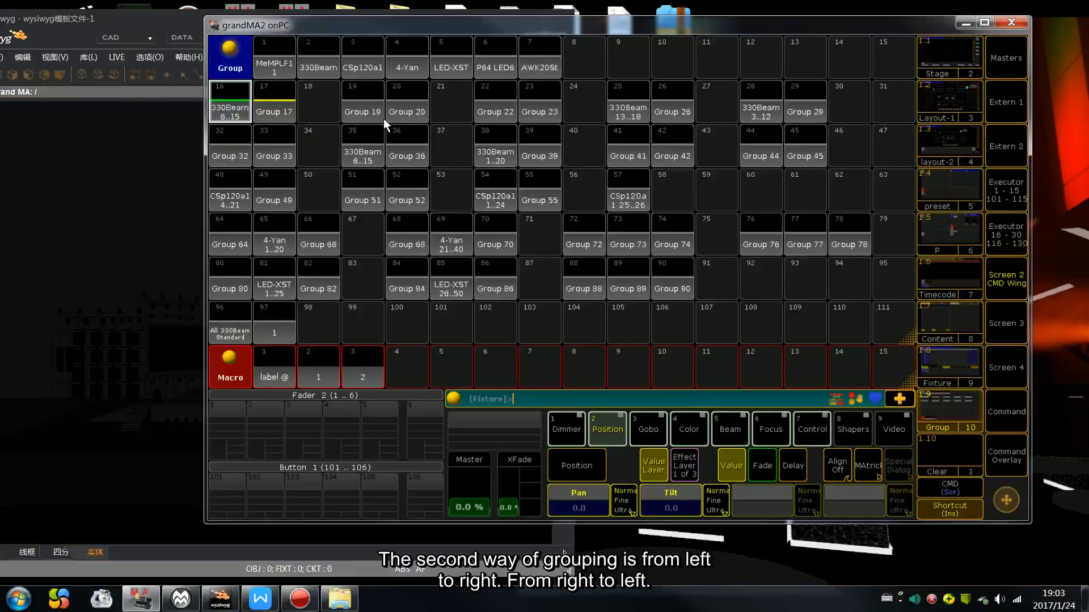
key(c)
In Layout-1, select the upper 34x row left to right and the 35x row right to left, check the group pool, and clear the selection.
click(949, 101)
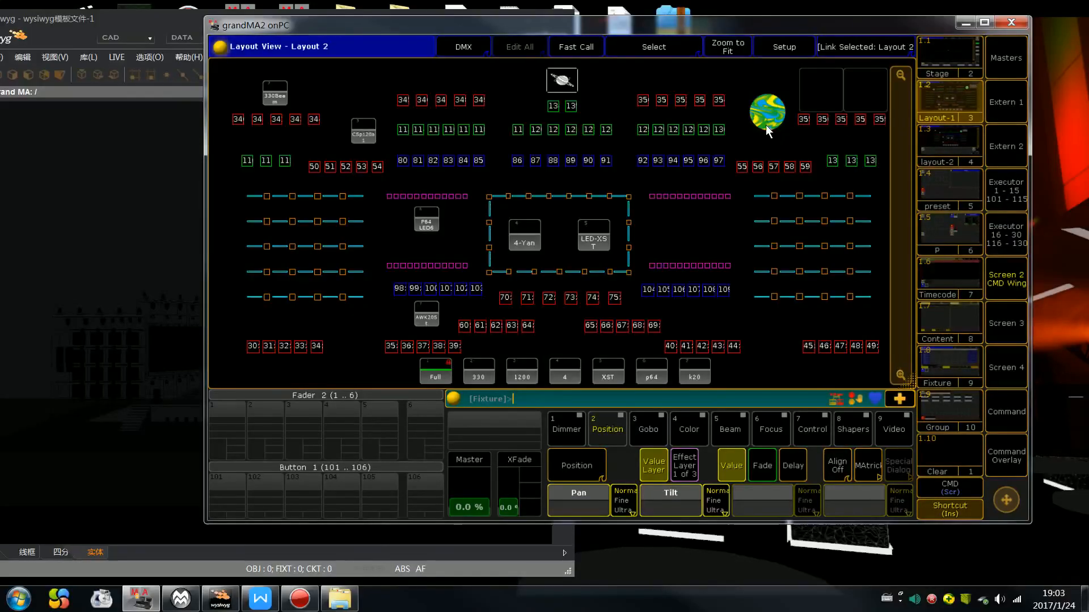
drag(393, 95, 485, 112)
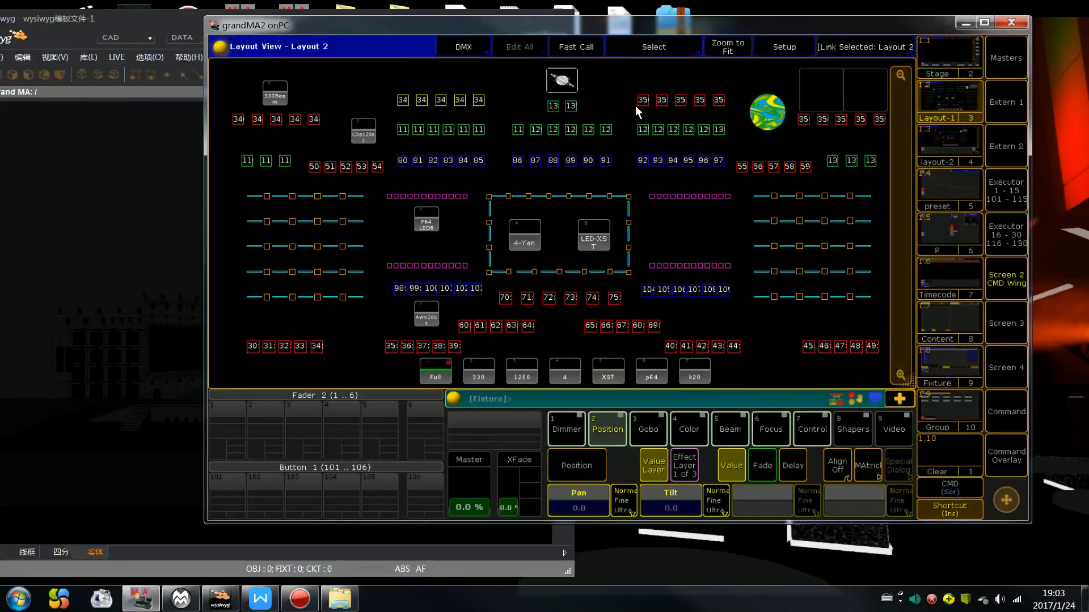
drag(723, 86, 637, 111)
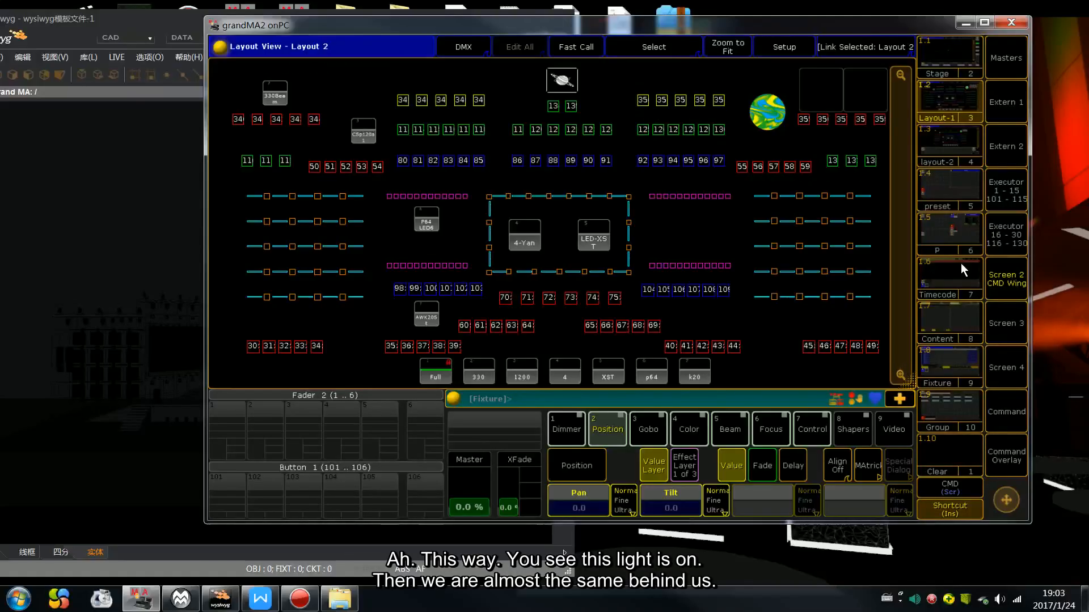
click(950, 428)
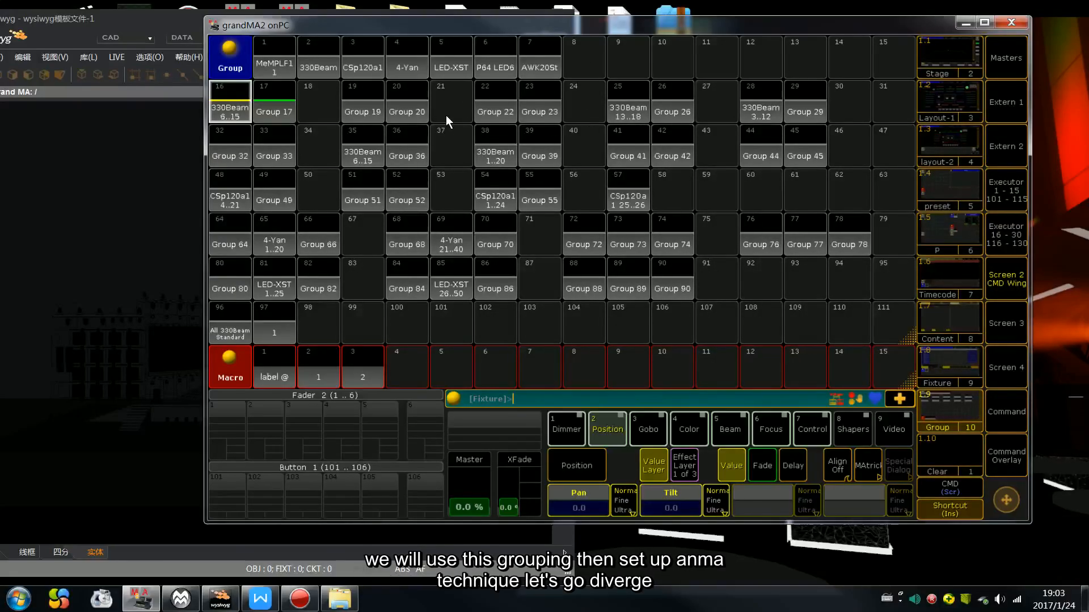
key(c)
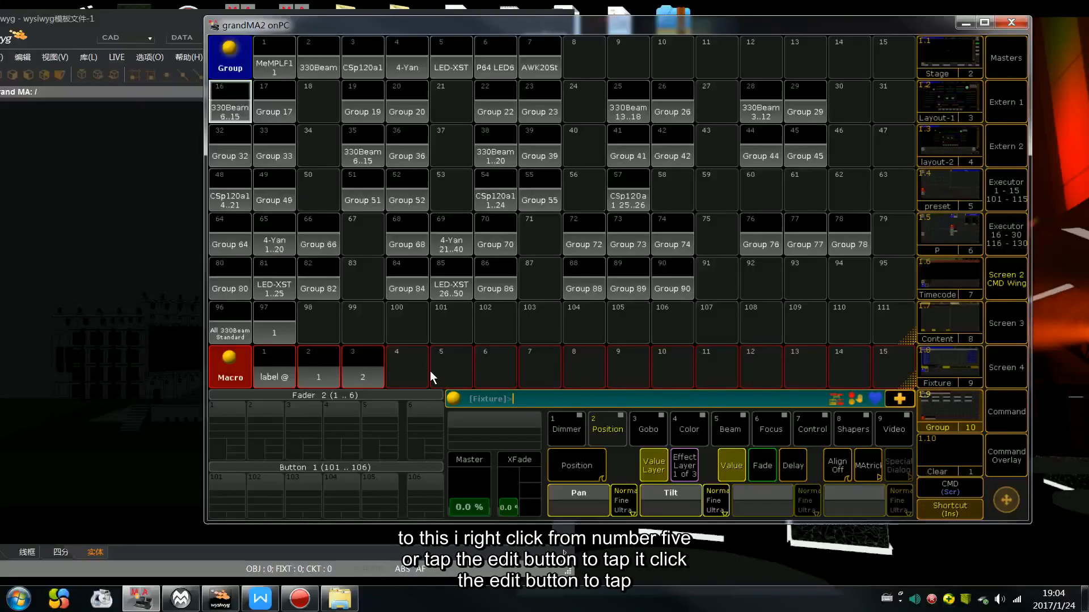
Edit empty macro 5 and load the predefined macro Align < into it.
right_click(453, 370)
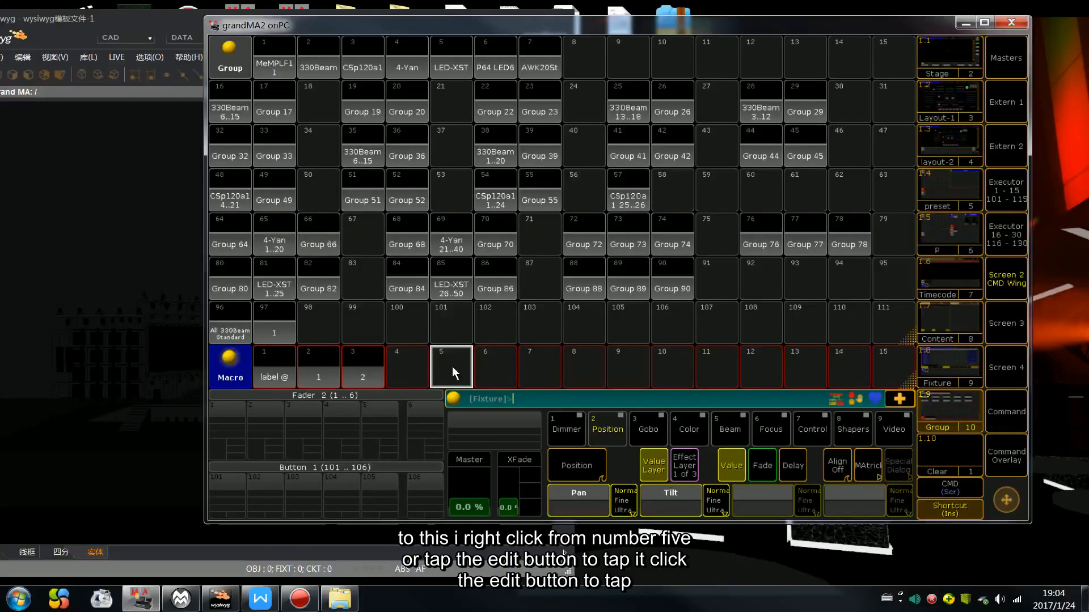
key(ctrl+e)
click(453, 367)
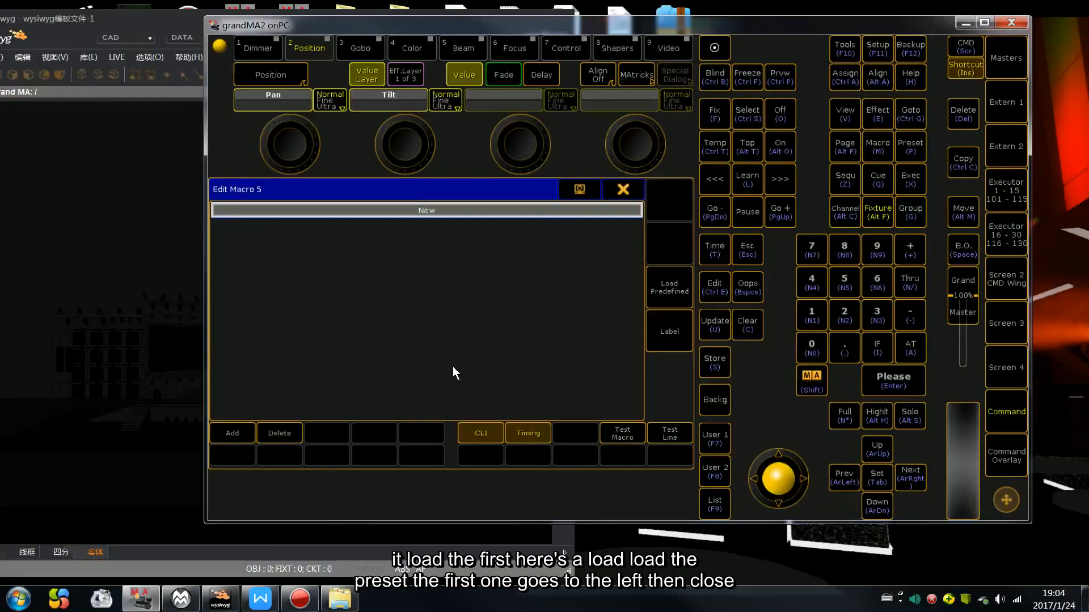
click(679, 288)
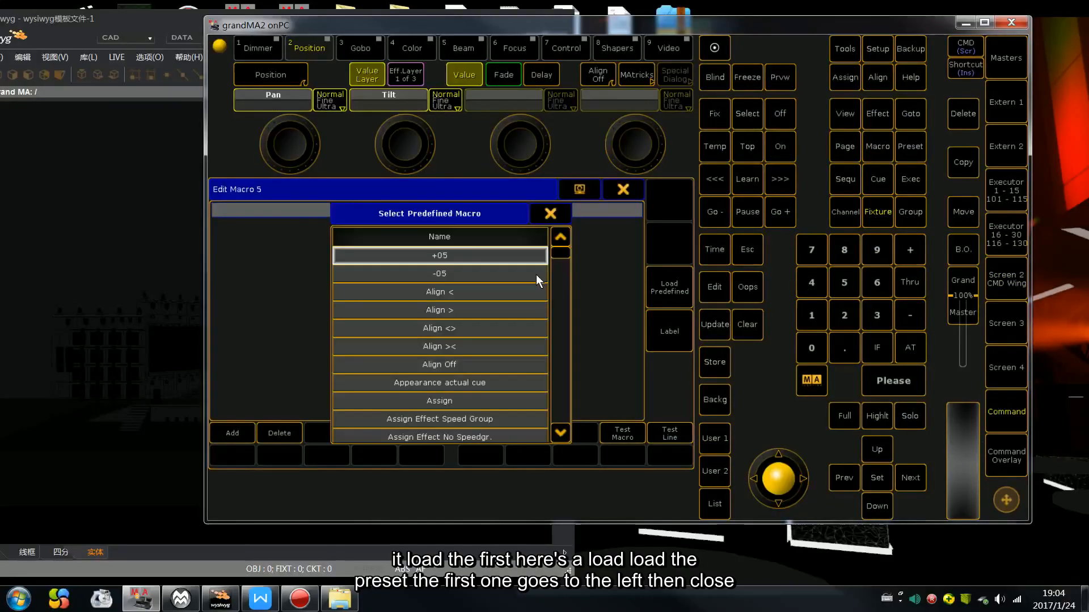
click(551, 213)
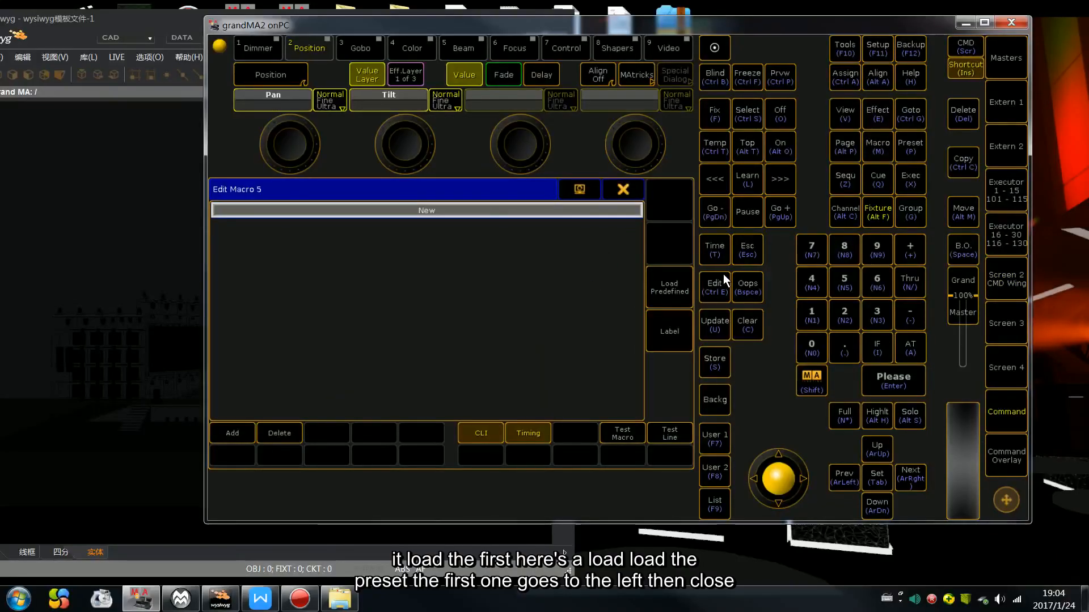
click(666, 290)
click(439, 290)
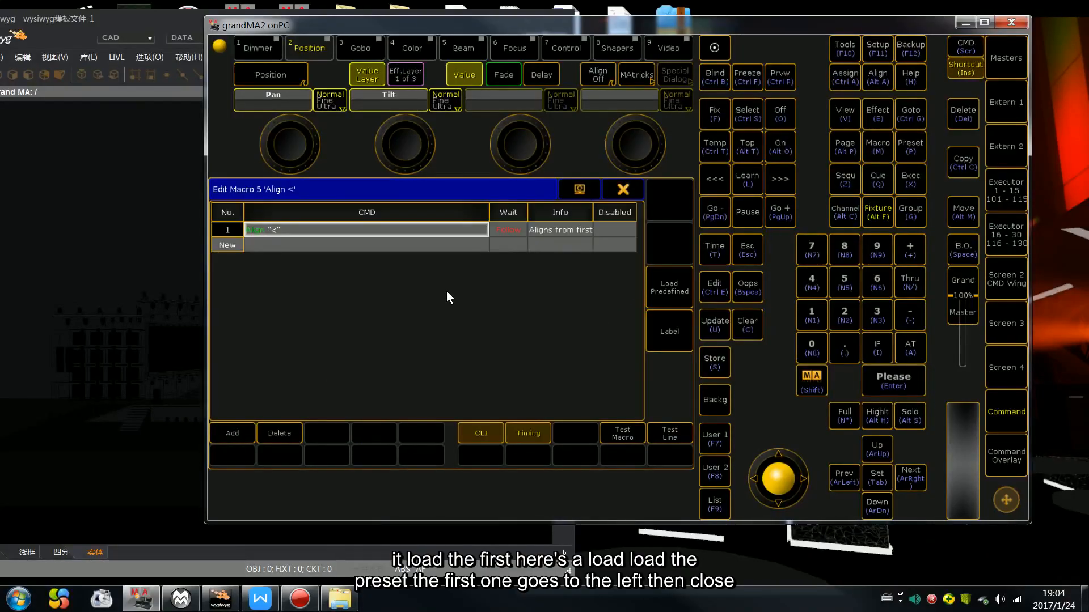
click(623, 189)
Edit empty macro 6 and load the predefined macro Align > into it.
click(511, 360)
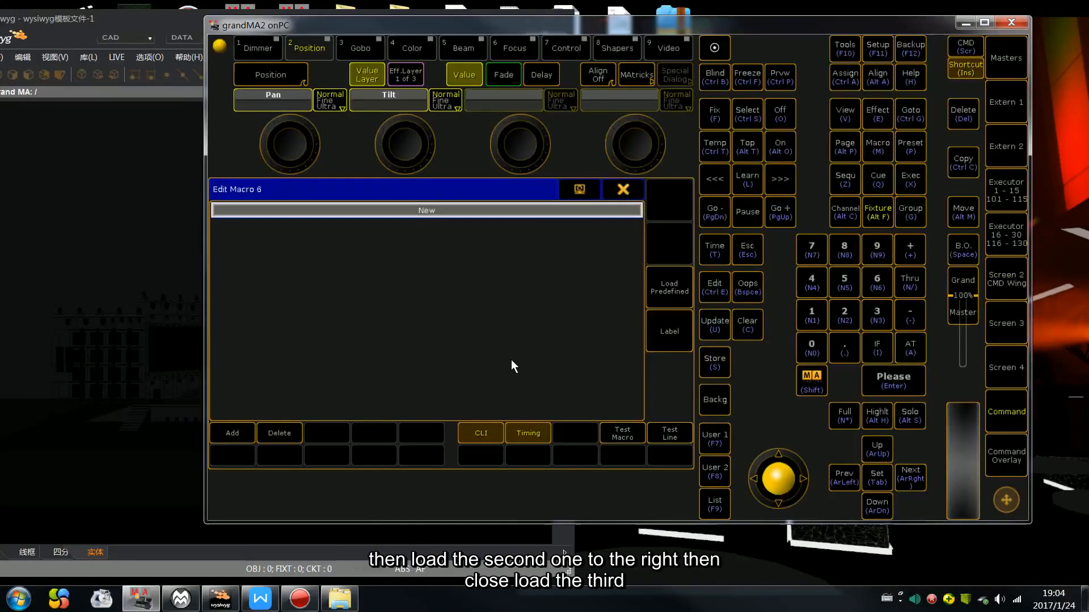
click(678, 287)
click(448, 310)
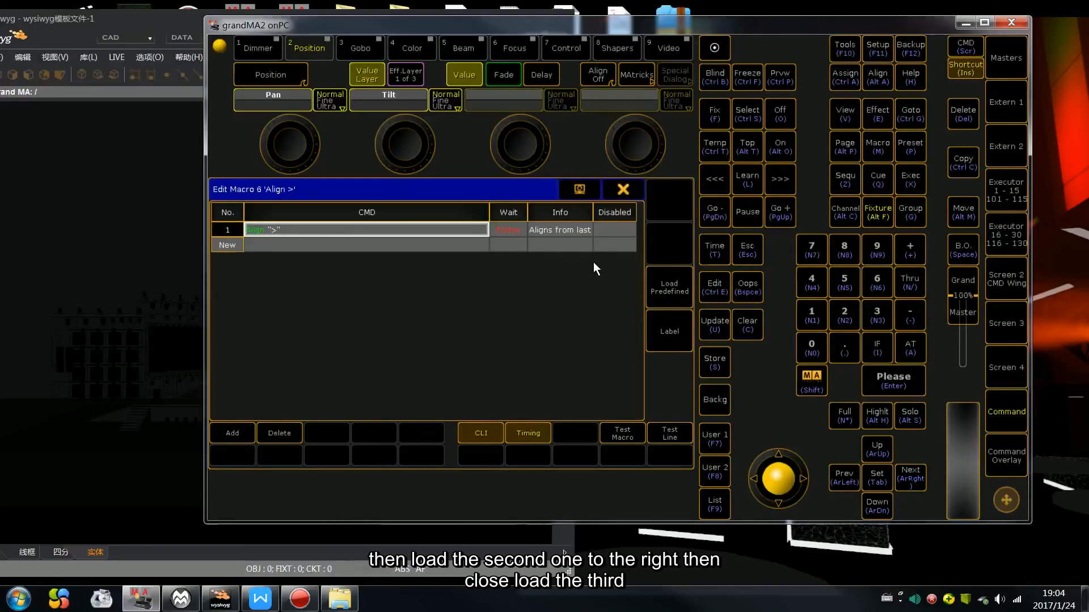
click(623, 189)
Edit empty macro 7 and load the predefined macro Align >< into it.
click(556, 366)
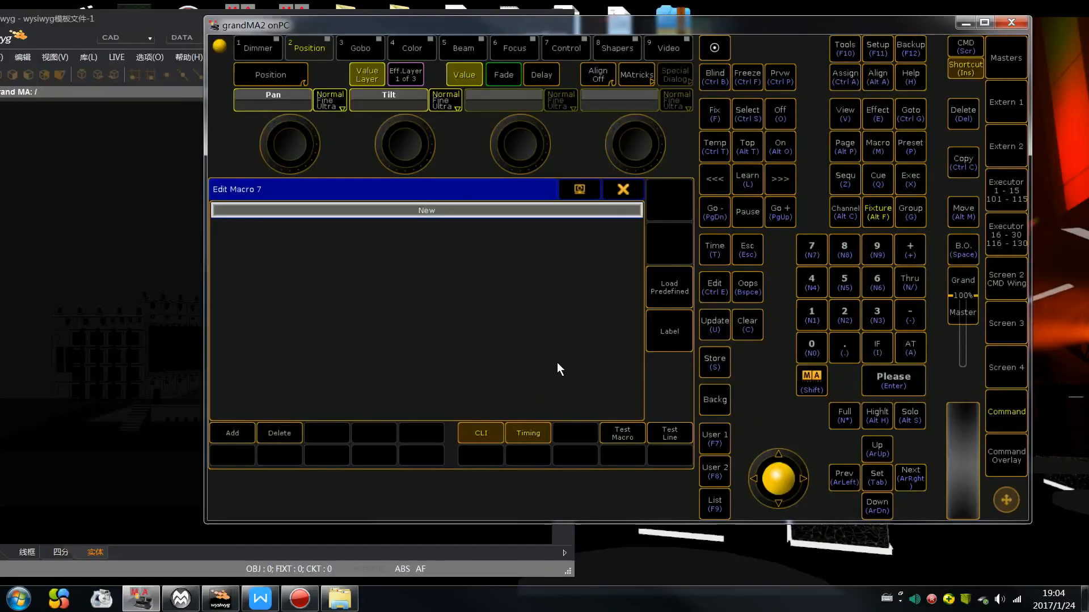
click(665, 293)
click(454, 345)
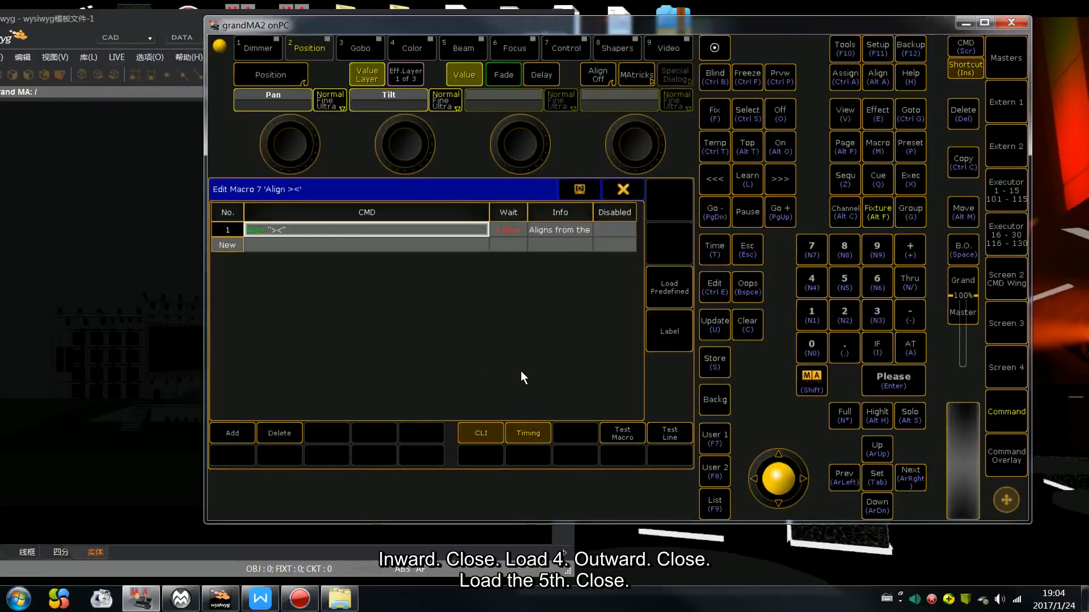
click(623, 190)
Edit empty macro 8 and load the predefined macro Align <> into it.
click(591, 368)
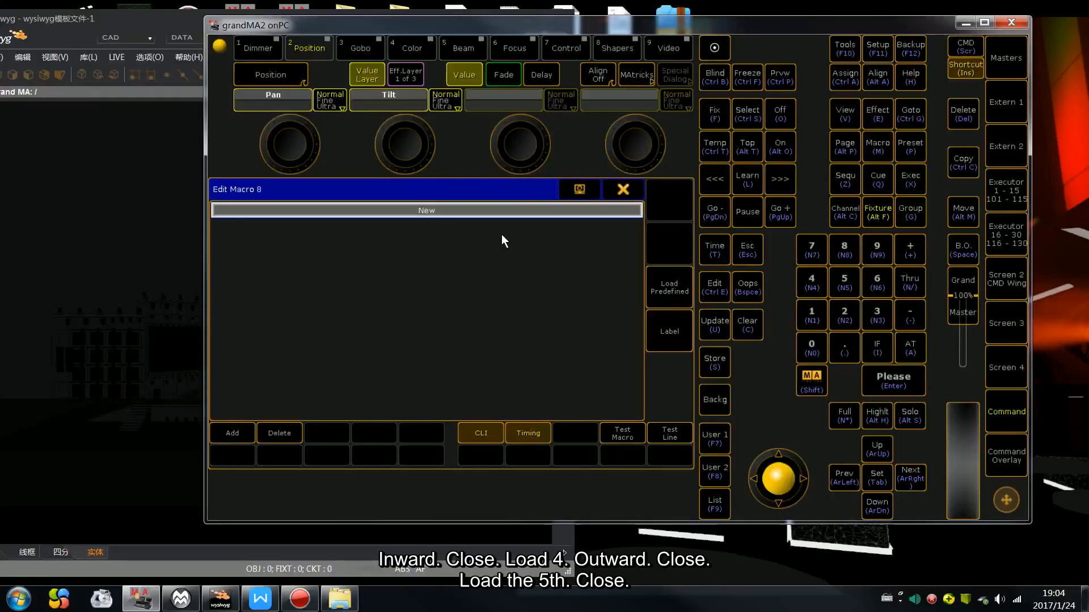
click(670, 288)
click(502, 351)
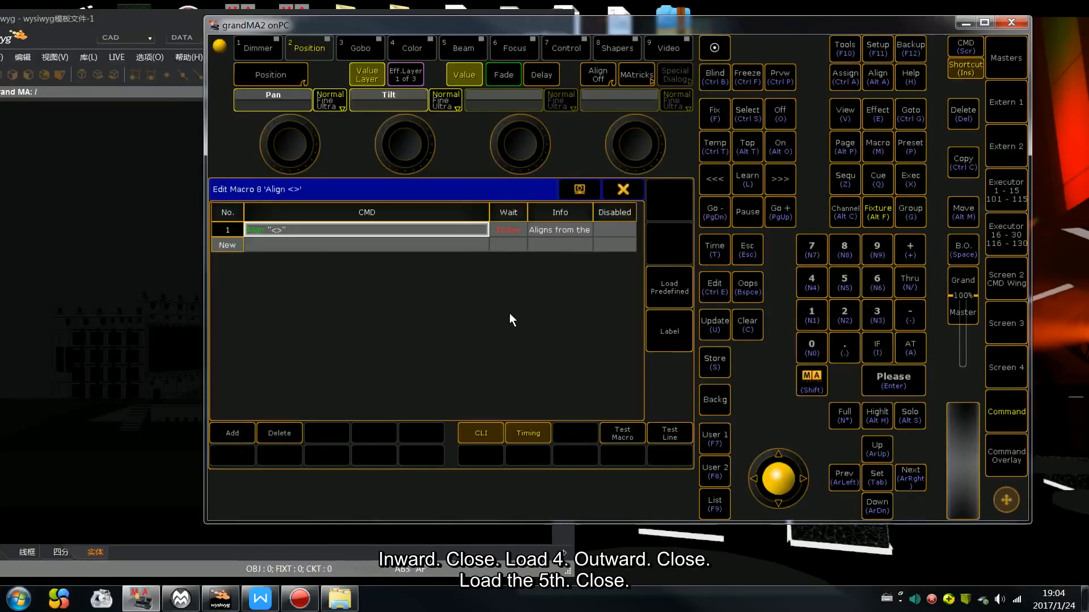
click(624, 189)
Edit empty macro 9 and load the predefined macro Align Off into it.
click(628, 381)
click(666, 288)
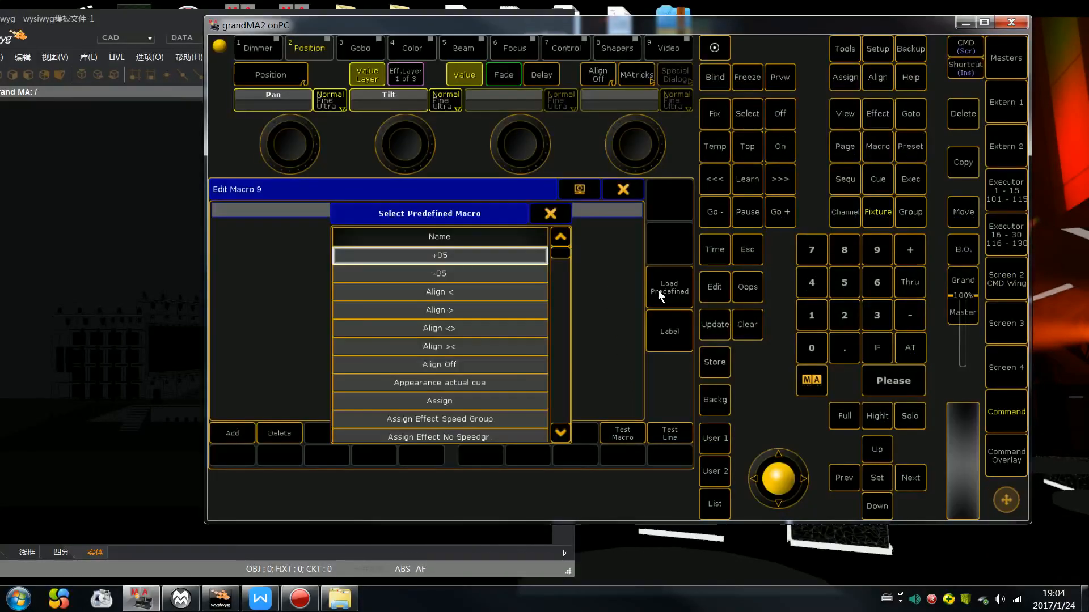
click(489, 367)
click(623, 190)
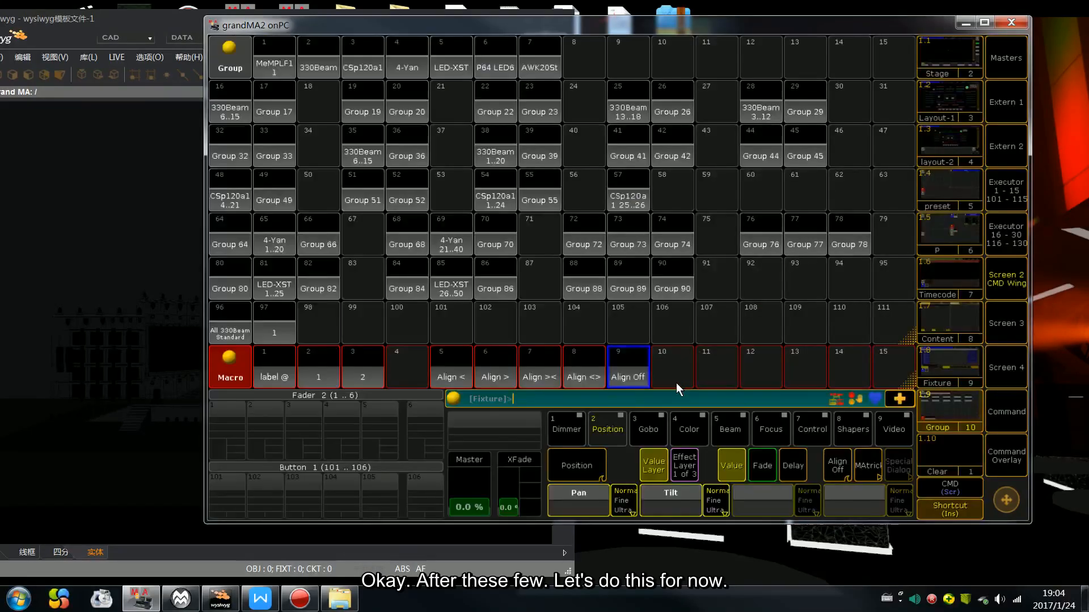
Select group 16 (330Beam 6..15) with its lamps lit and set the beams' tilt to 46.0, keeping the stage visualisation in view.
drag(590, 31, 888, 74)
click(548, 129)
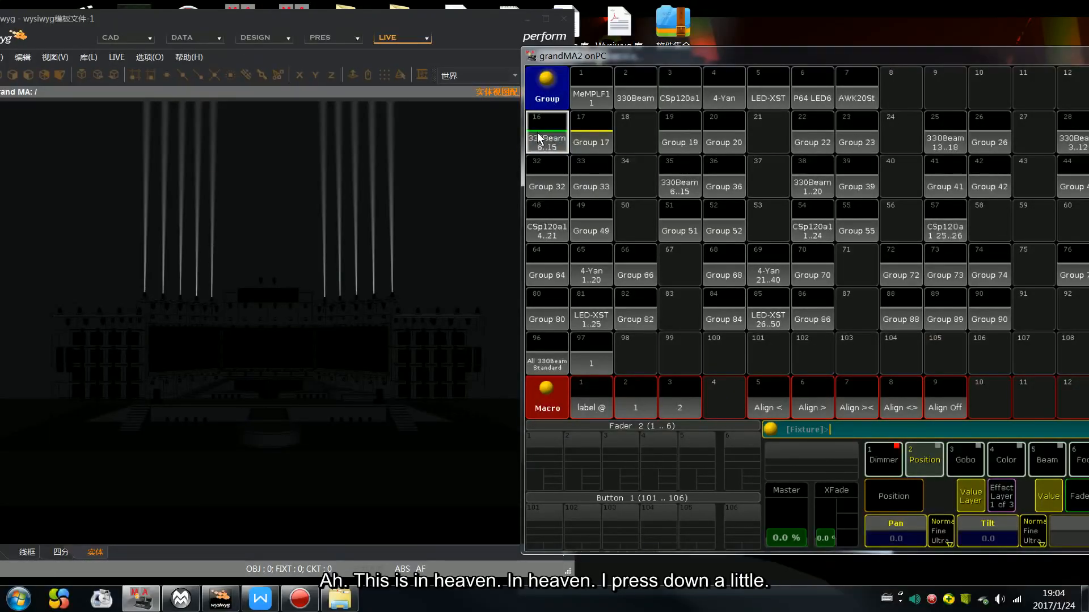
middle_click(924, 464)
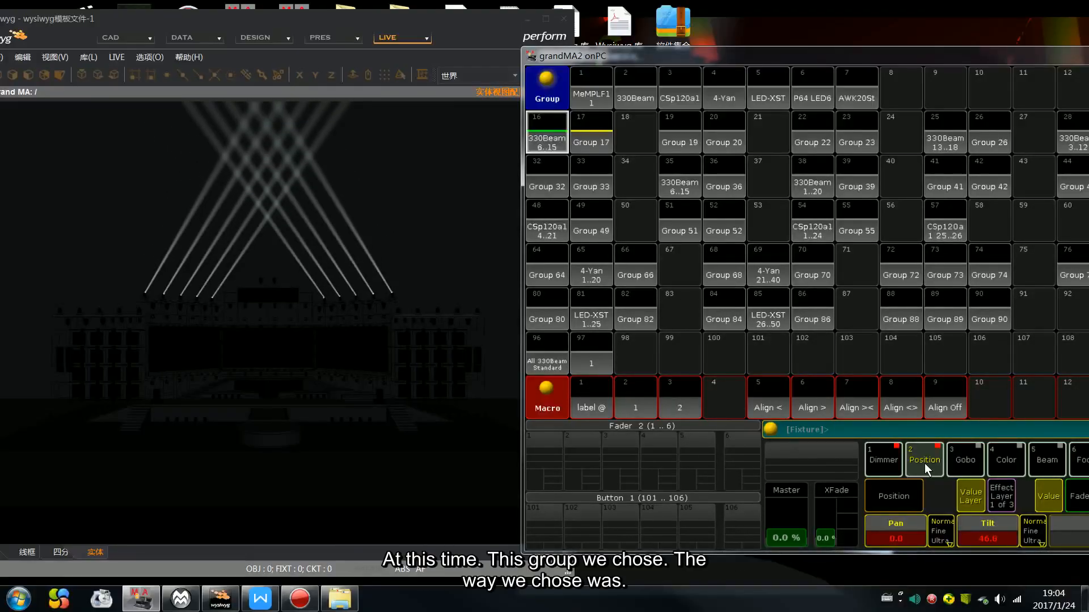
middle_click(924, 463)
Set Align Group X to 5 in the MAtricks settings for the selected beams.
drag(700, 66, 586, 49)
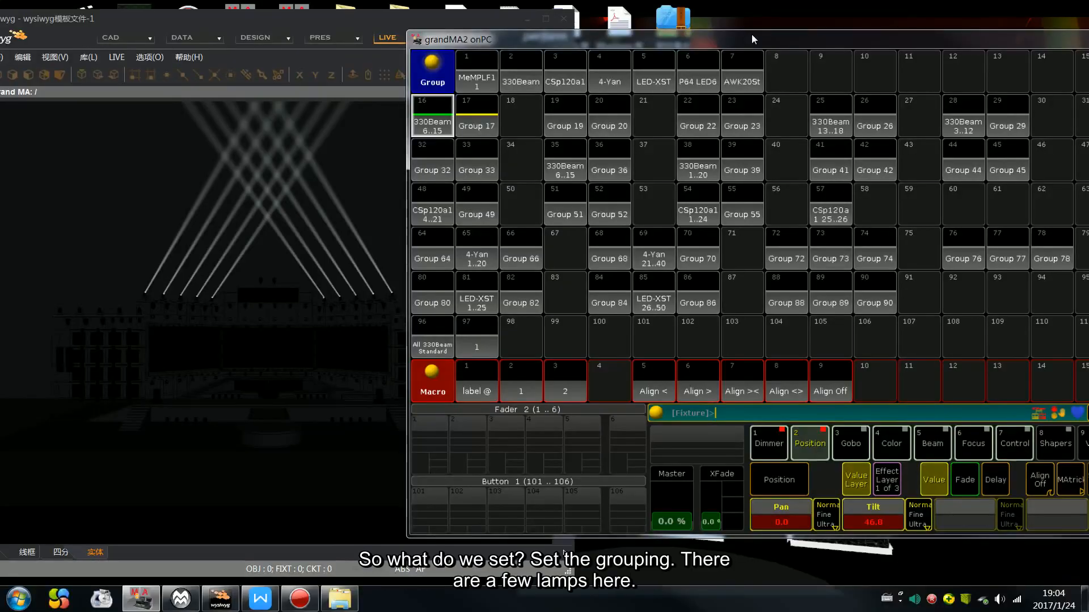
drag(751, 34, 624, 32)
click(942, 474)
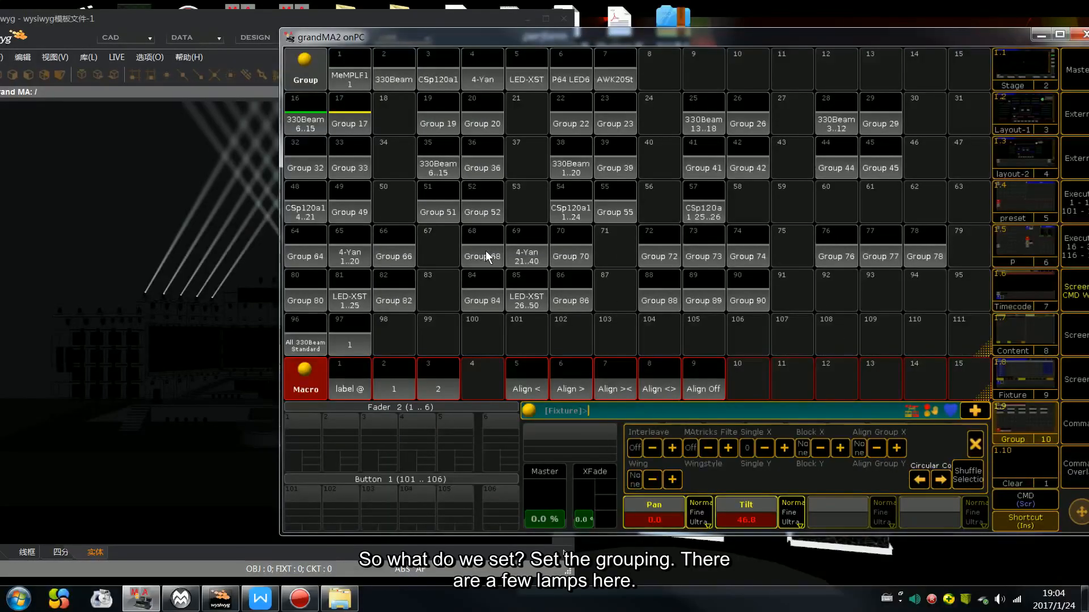
drag(365, 35, 549, 34)
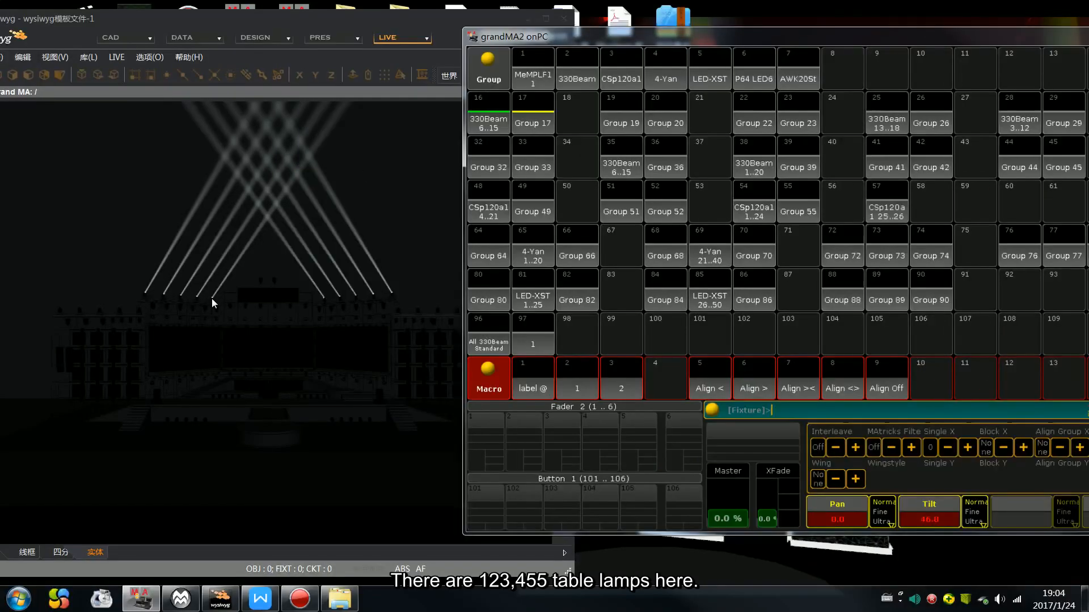
drag(546, 41, 366, 30)
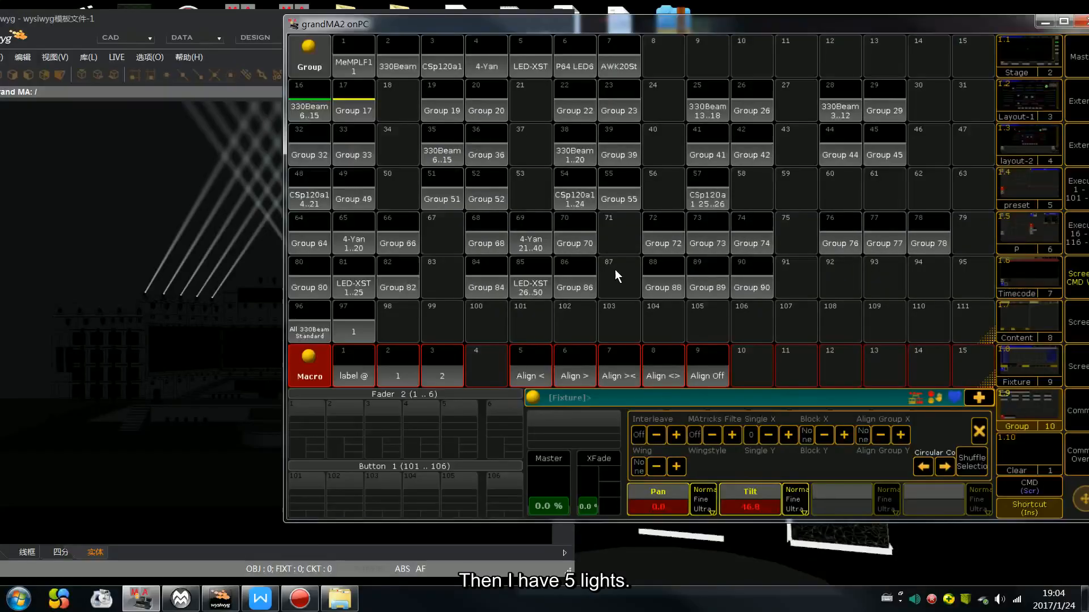
click(901, 435)
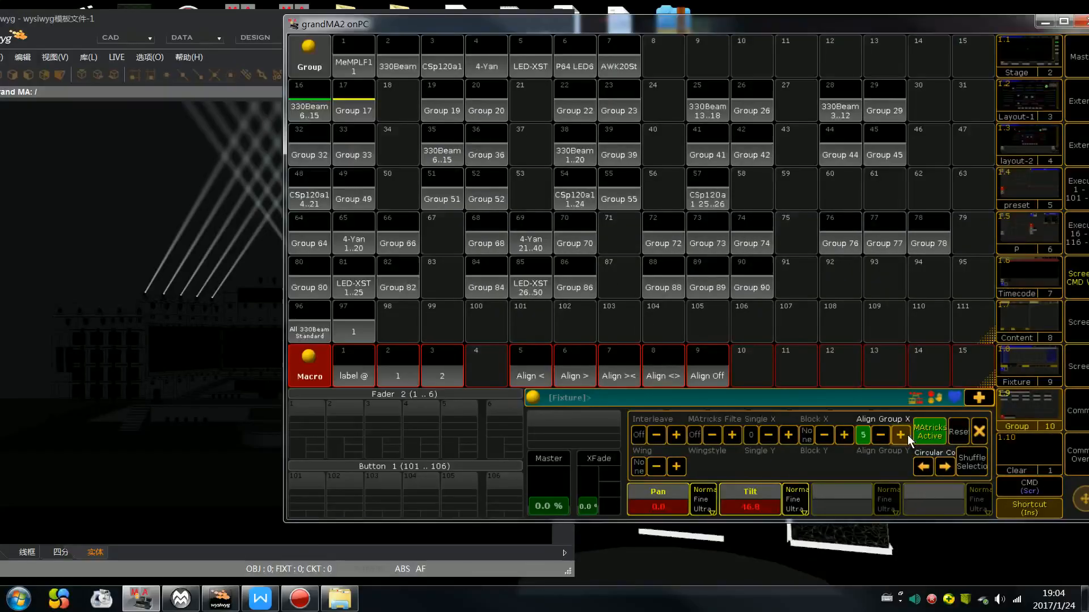
Fan the beams' pan to -29.7 using Align >< and set their tilt to 117.0.
click(980, 432)
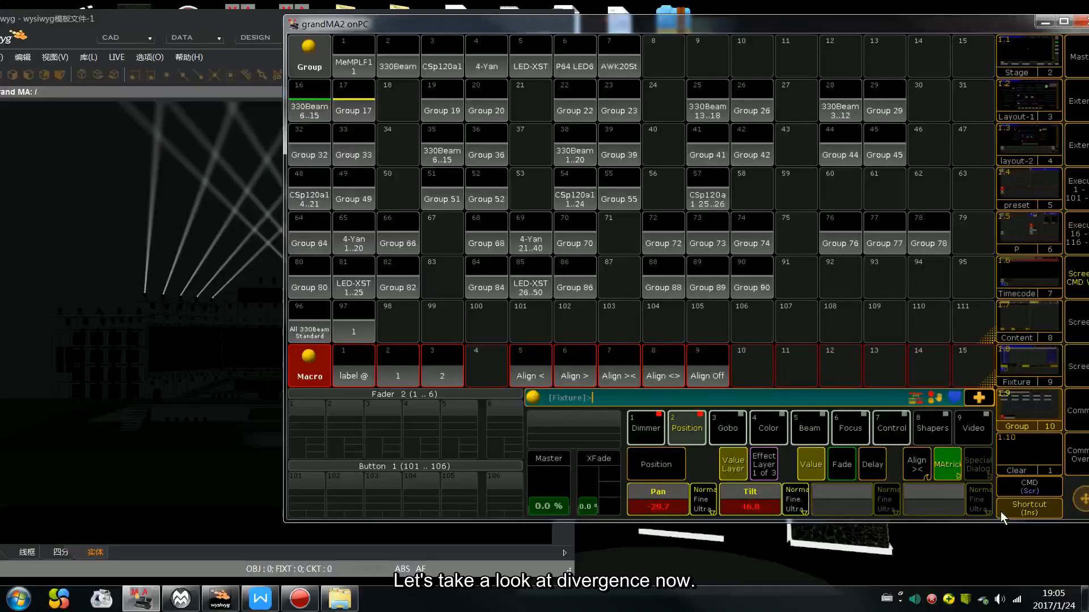
drag(327, 25, 536, 53)
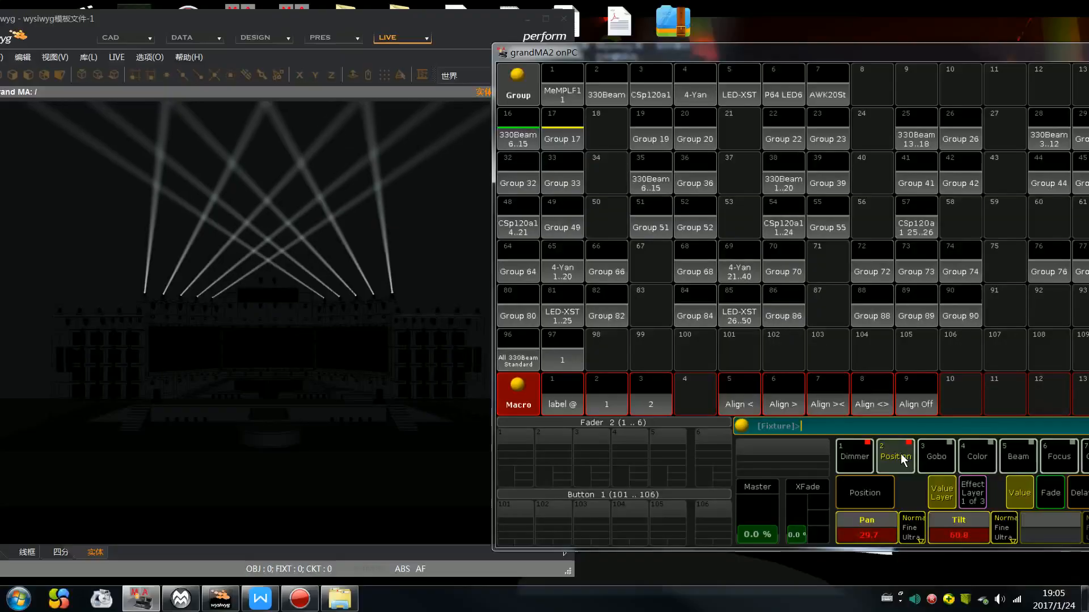
scroll(904, 460, up, 10)
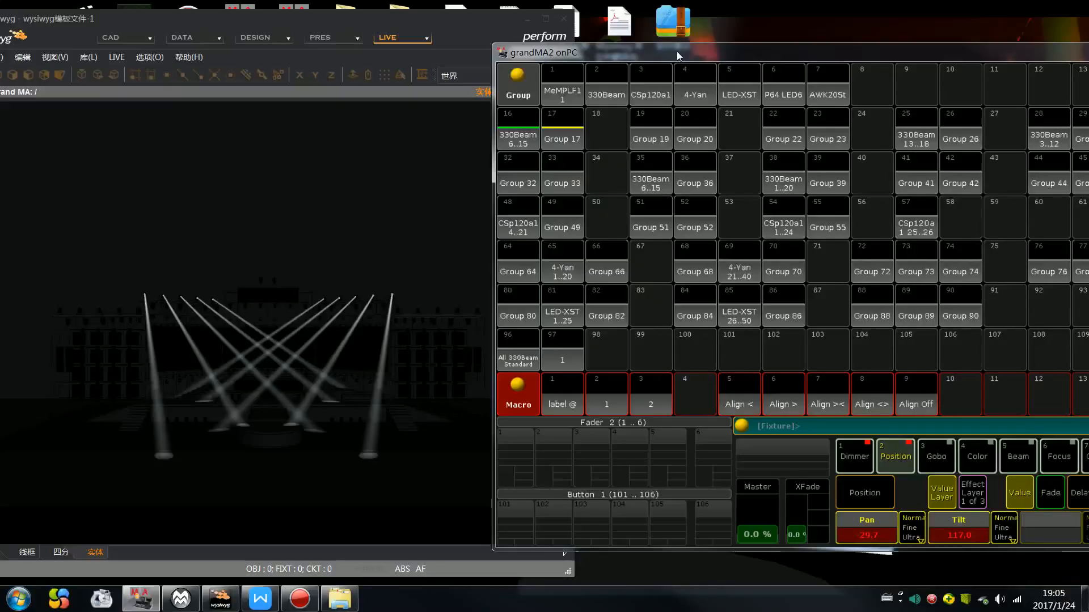
Store the fanned beam look on fader executor 1 and clear the programmer.
drag(676, 51, 576, 20)
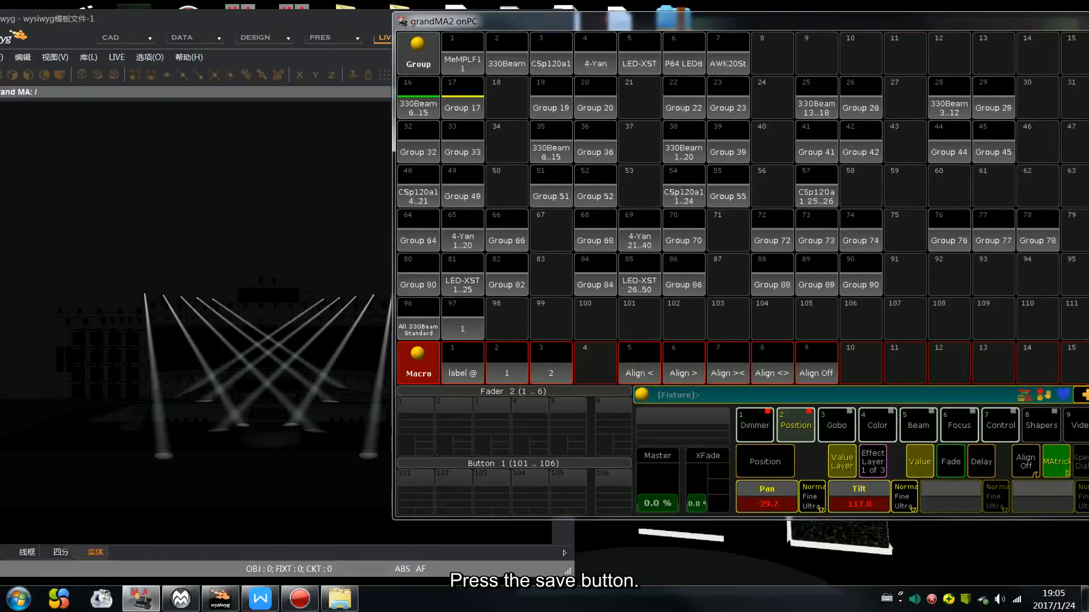
click(1083, 396)
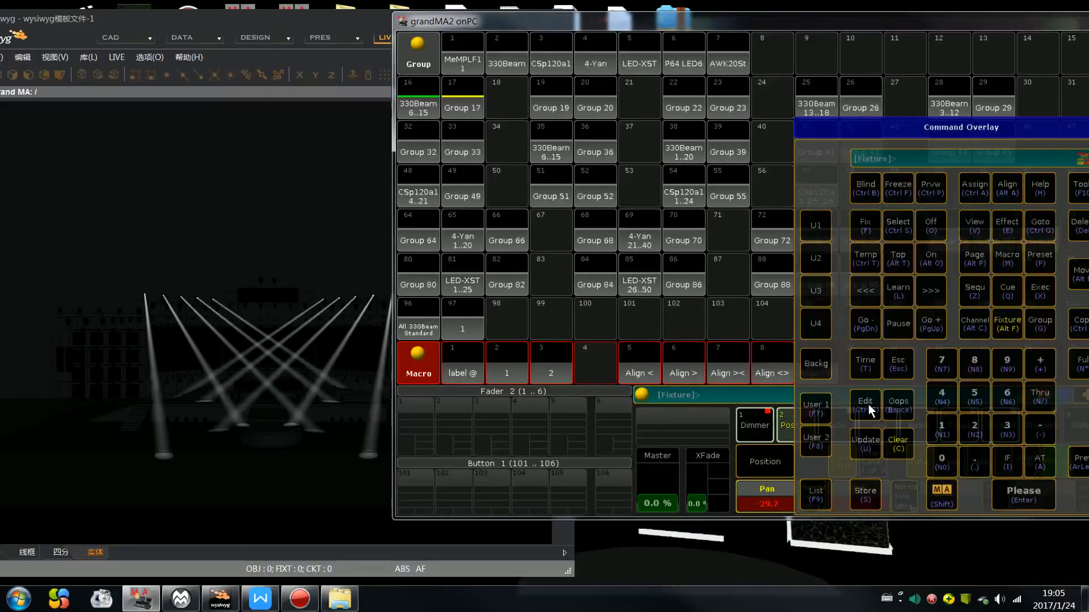
click(852, 484)
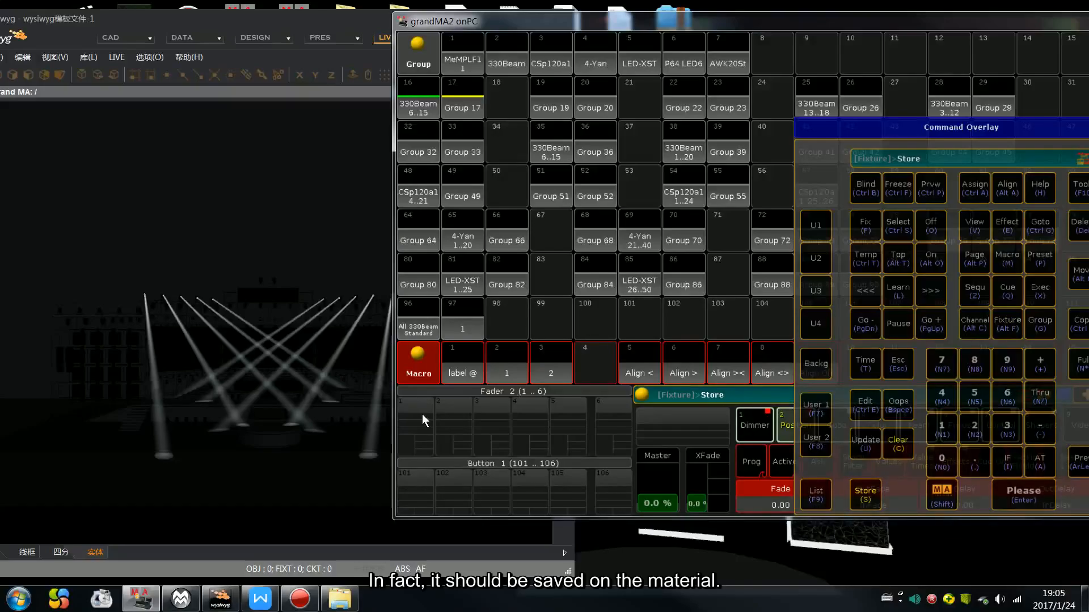
click(422, 414)
click(707, 338)
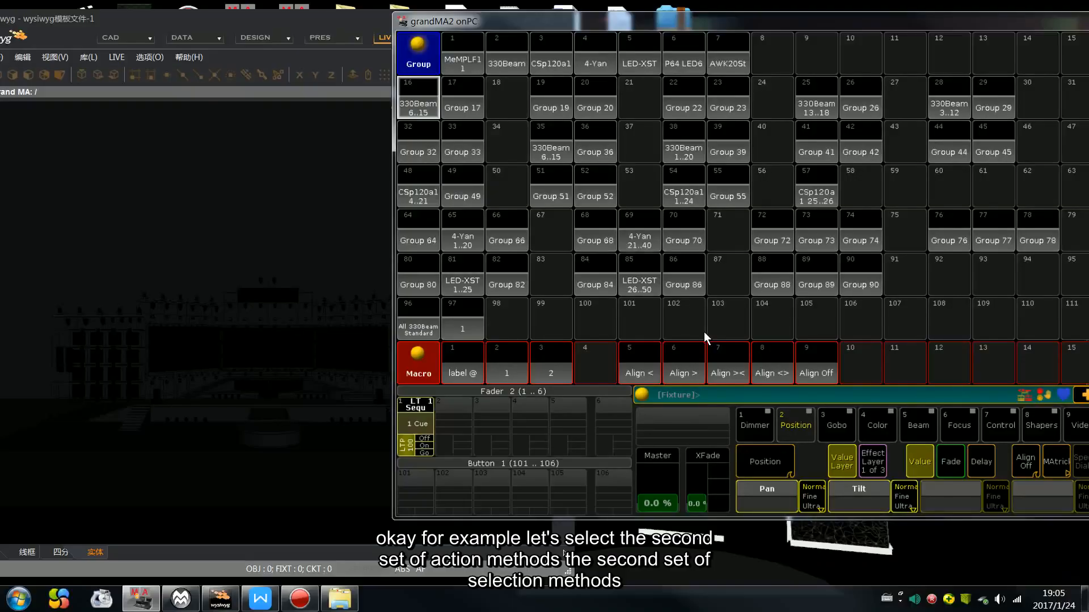
Select group 17 with its lamps lit, checking the fixture arrangement in Layout 2 before returning to the group pool.
click(454, 102)
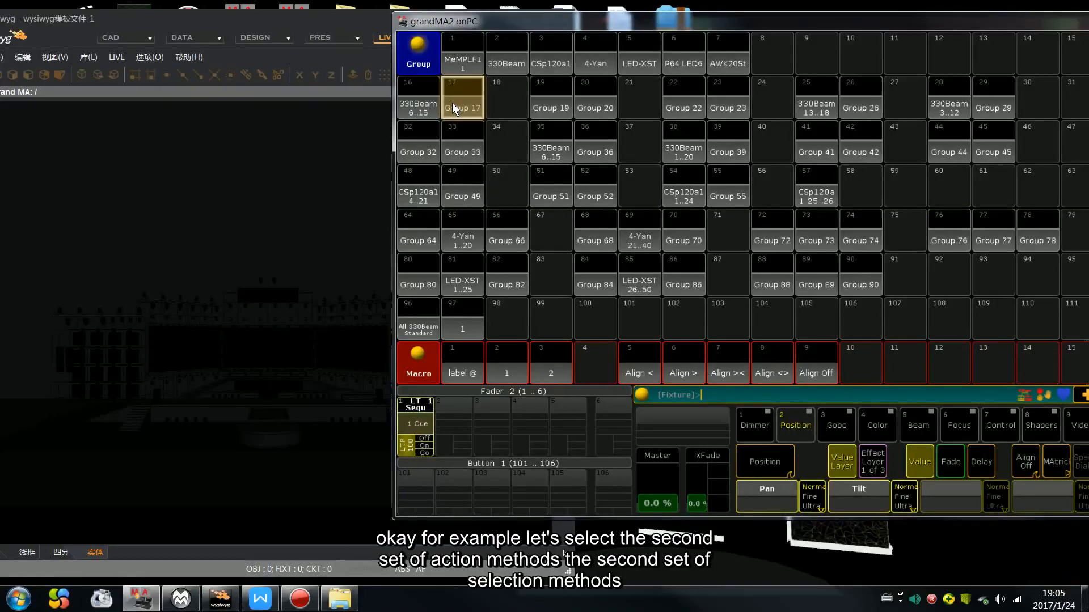
drag(538, 22, 444, 21)
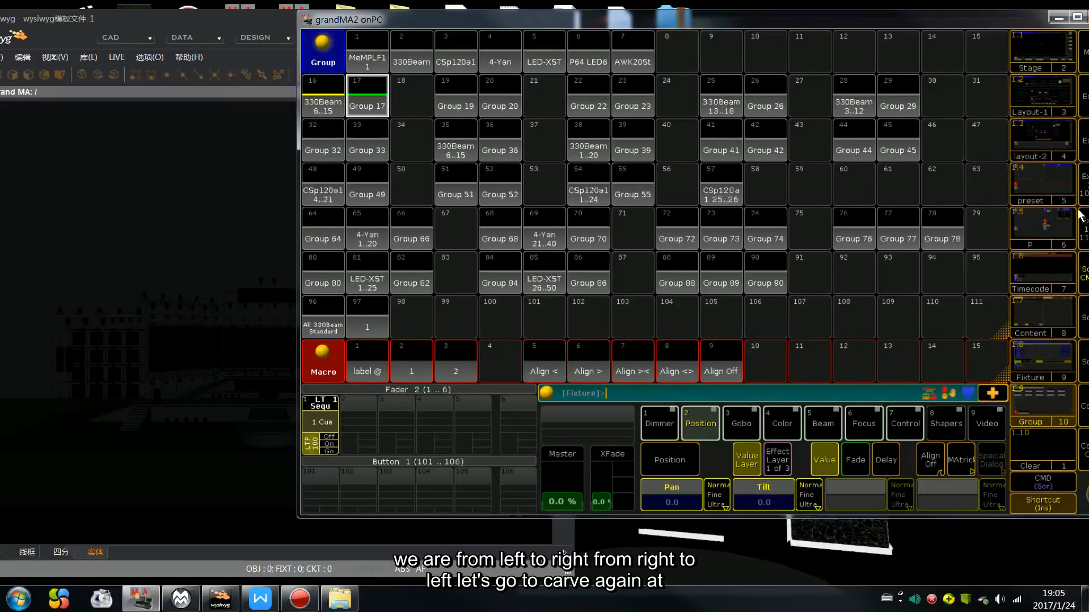
click(1018, 96)
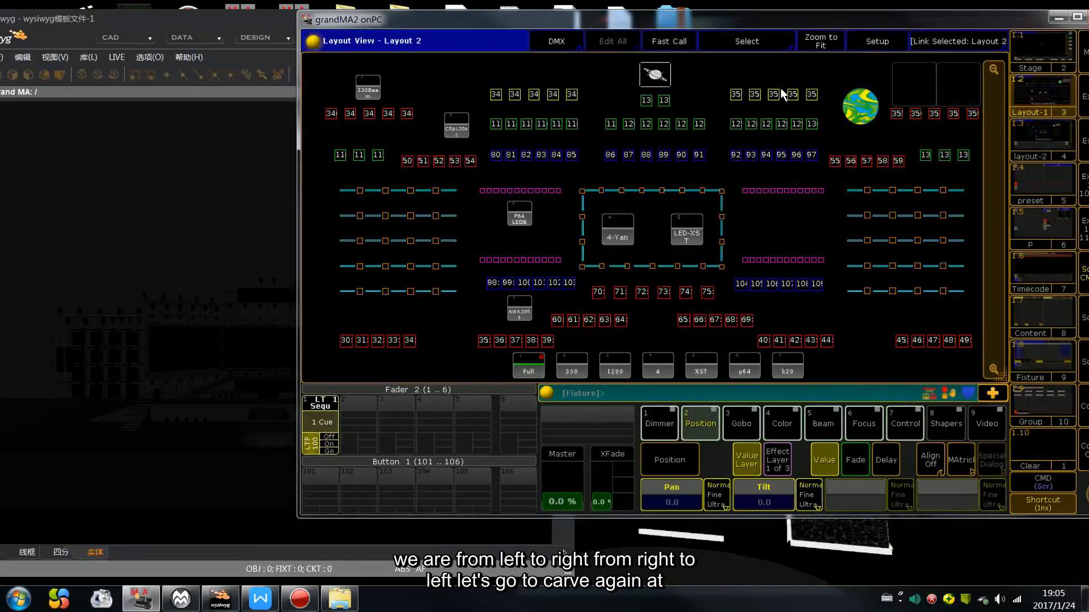
click(1043, 406)
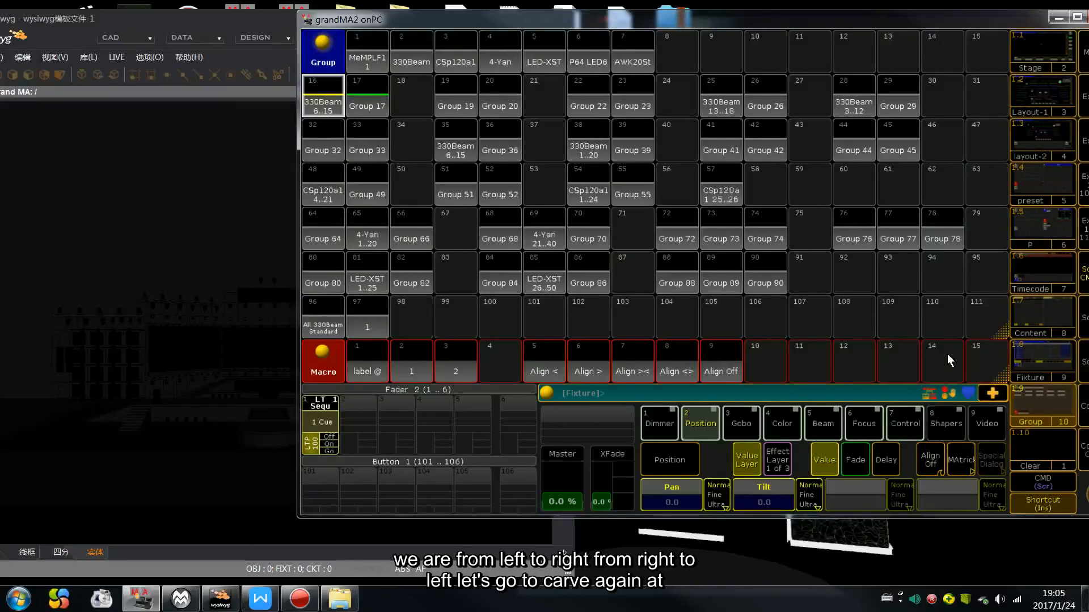
Set Wing to 2 in the MAtricks settings for the selected beams.
click(961, 460)
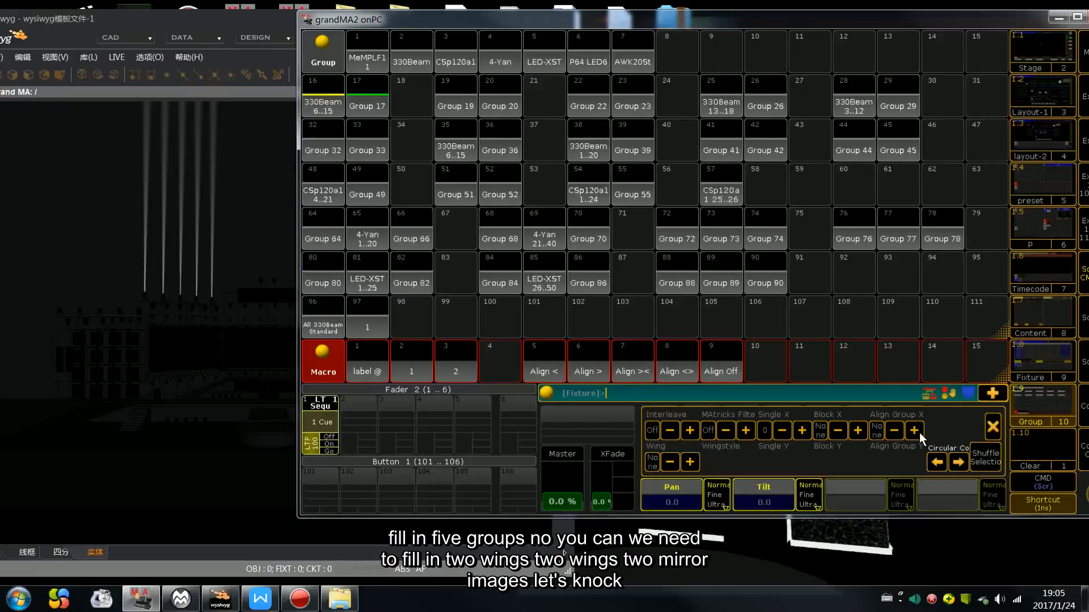
click(690, 464)
click(993, 426)
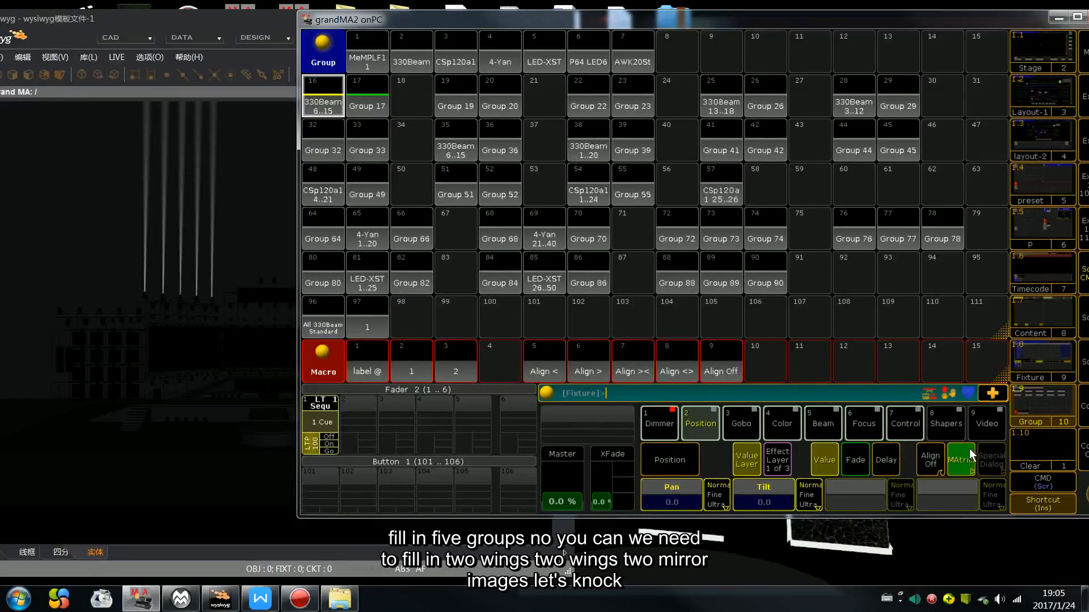
Fan the beams' pan to 24.3 using Align >< and set their tilt to 117.0 with Align Off.
click(930, 460)
click(930, 460)
click(930, 460)
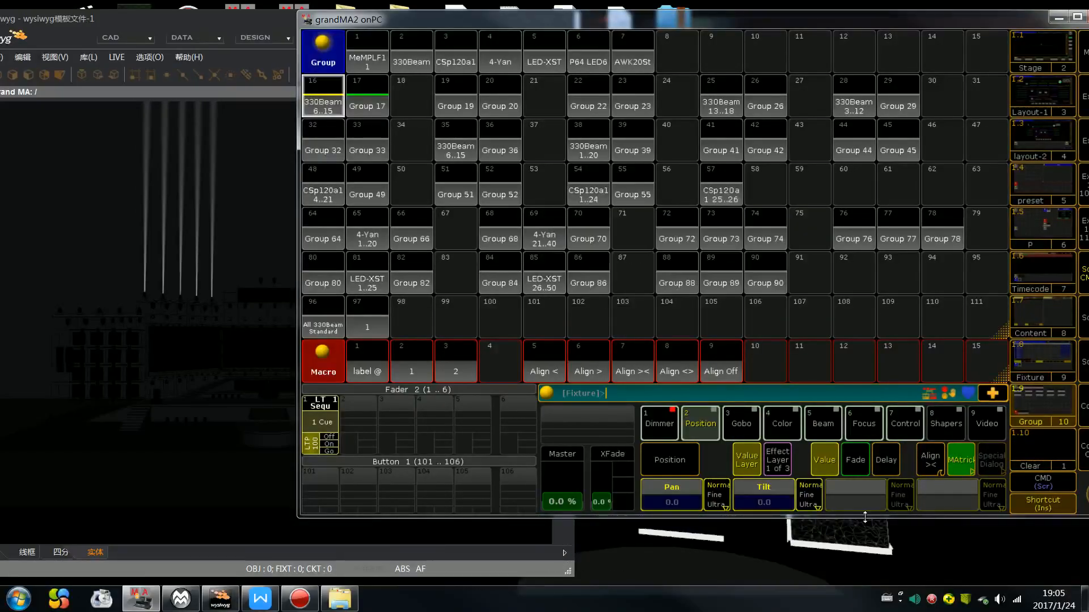
click(721, 366)
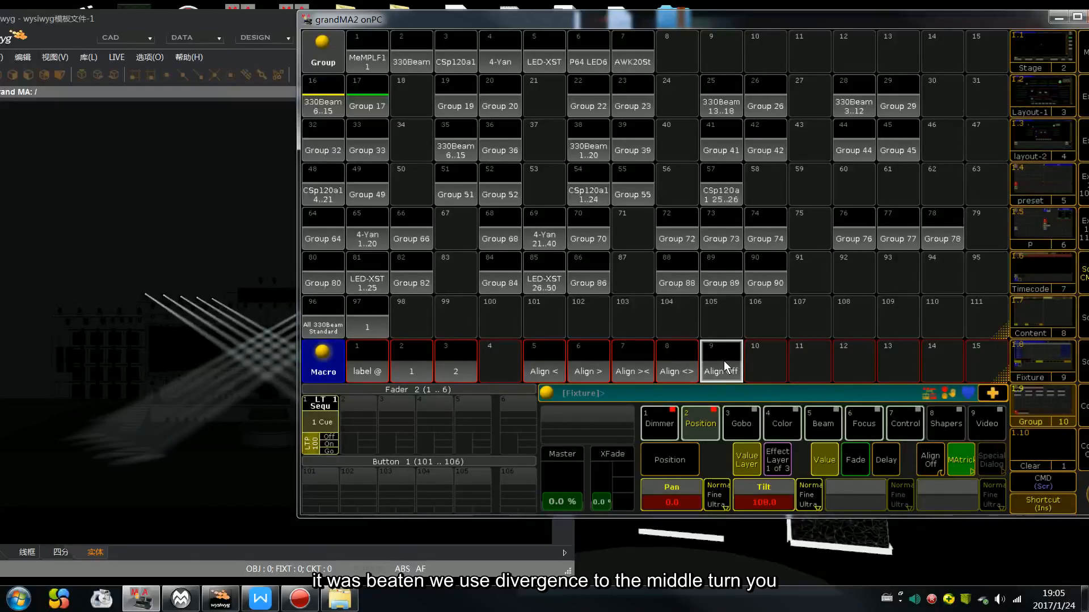
click(643, 366)
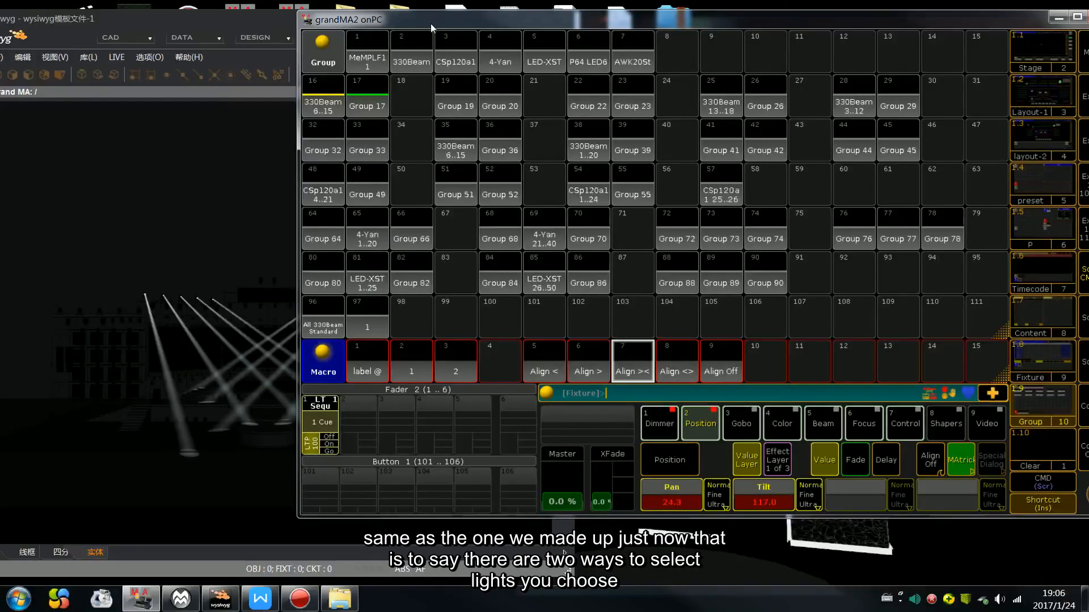
Store the mirrored fan look on fader executor 2, keeping the stage visualisation in view.
drag(431, 24, 557, 28)
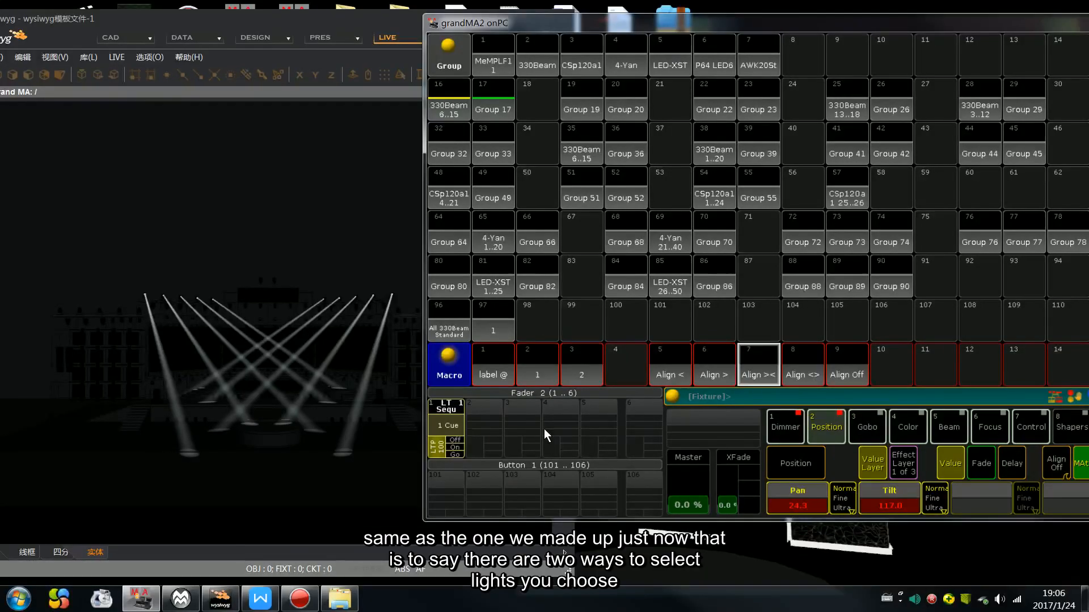
key(s)
click(498, 428)
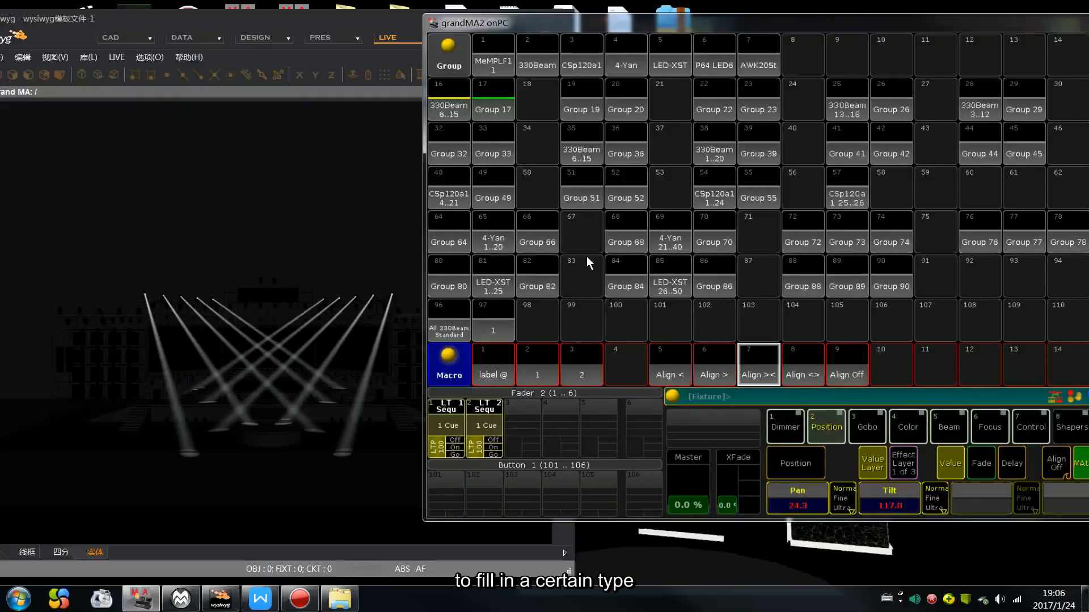
Review the MAtricks settings used for the mirrored fan and clear the programmer.
drag(729, 23, 468, 20)
click(827, 461)
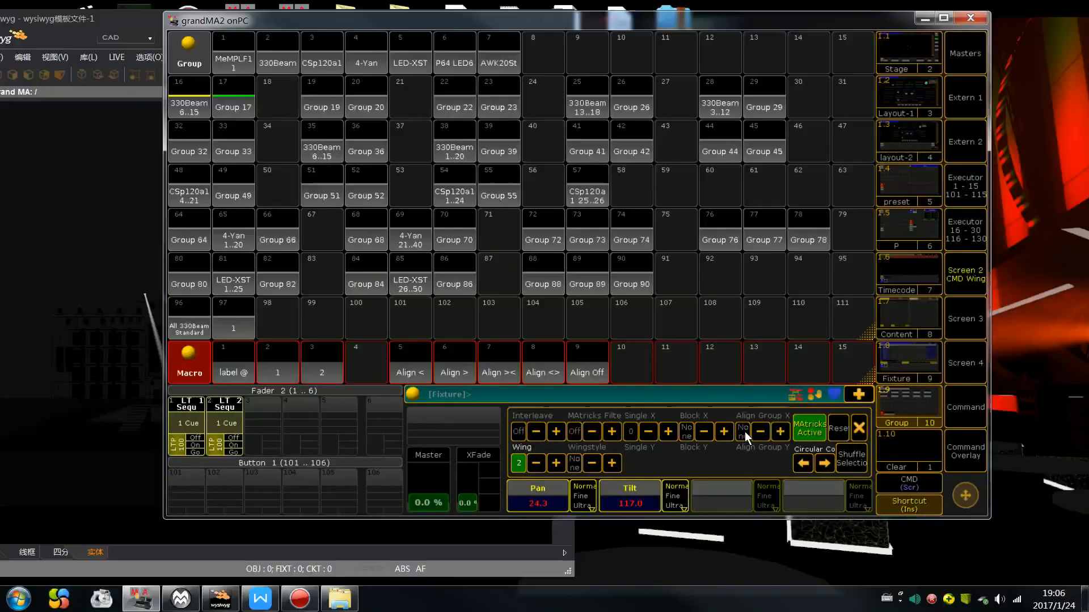
click(859, 428)
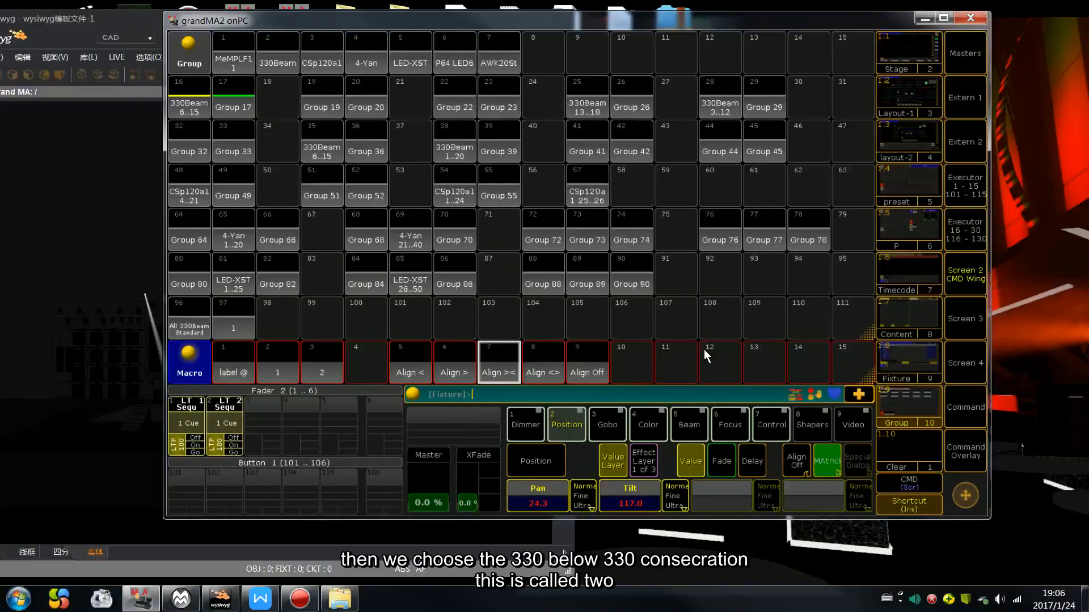
key(c)
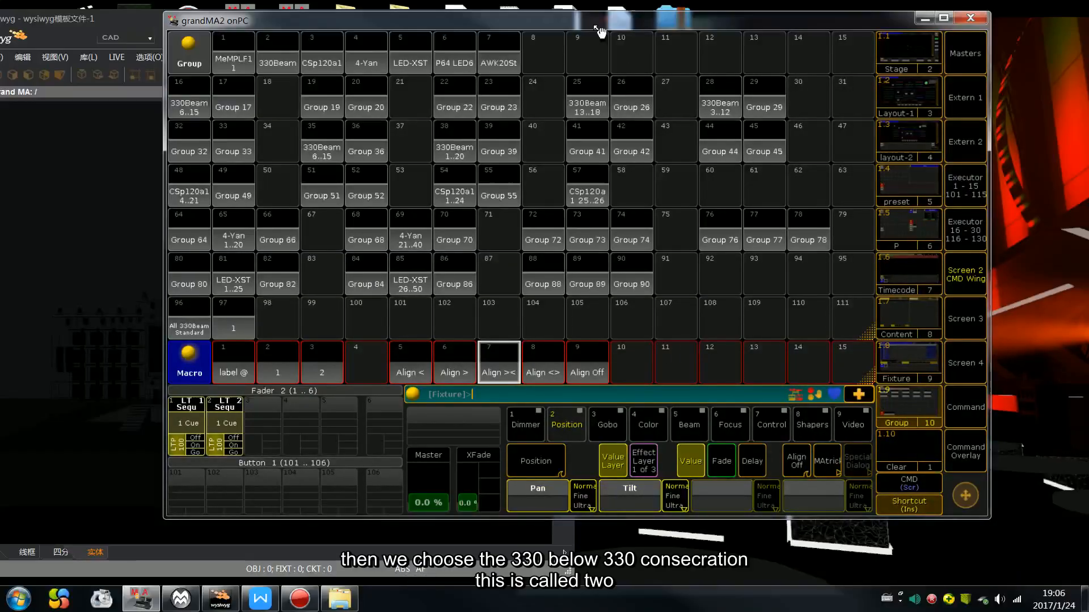
drag(599, 23, 715, 41)
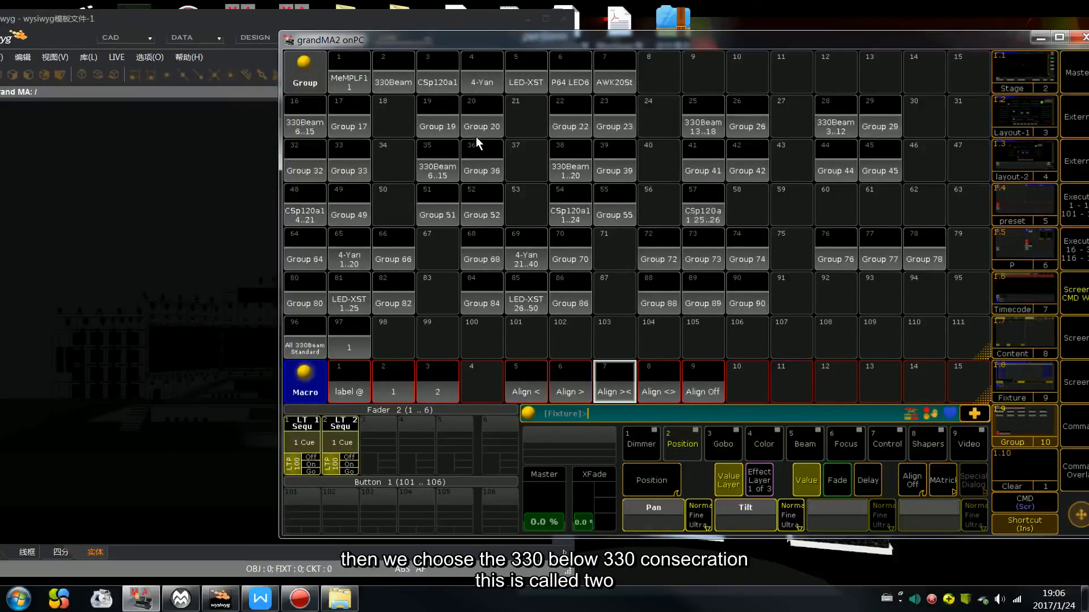
click(843, 116)
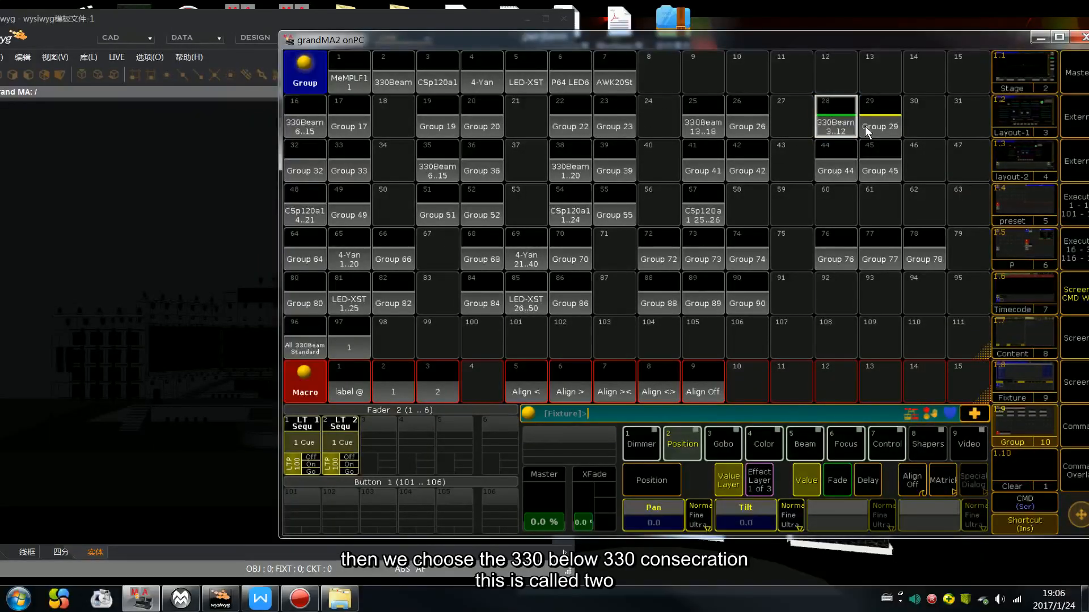
click(694, 129)
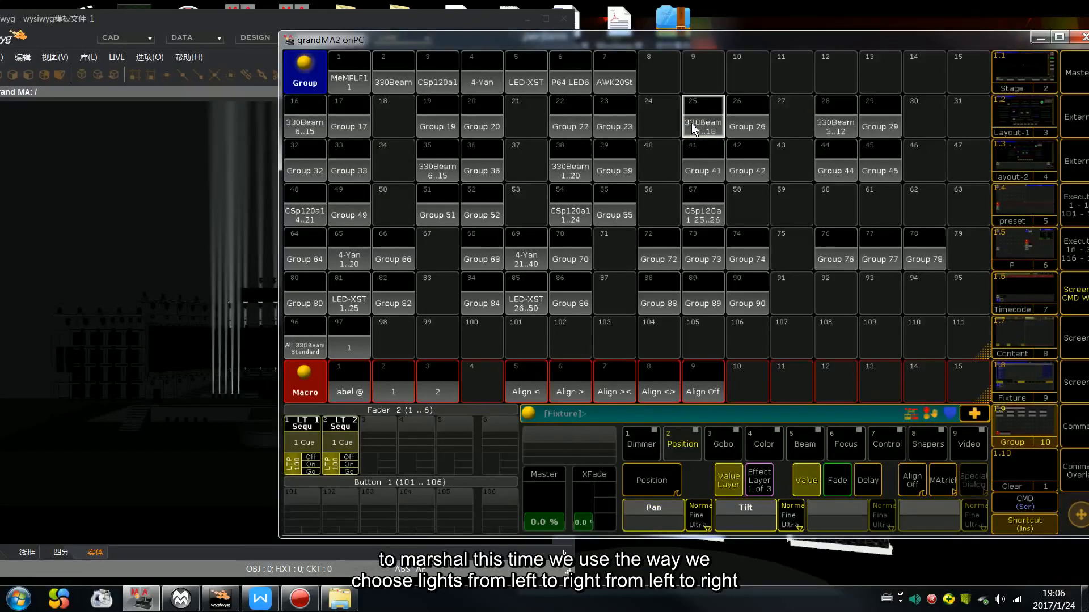
Select the two bottom rows of beams in Layout 2 with their lamps lit and set their tilt to 31.6.
click(1026, 116)
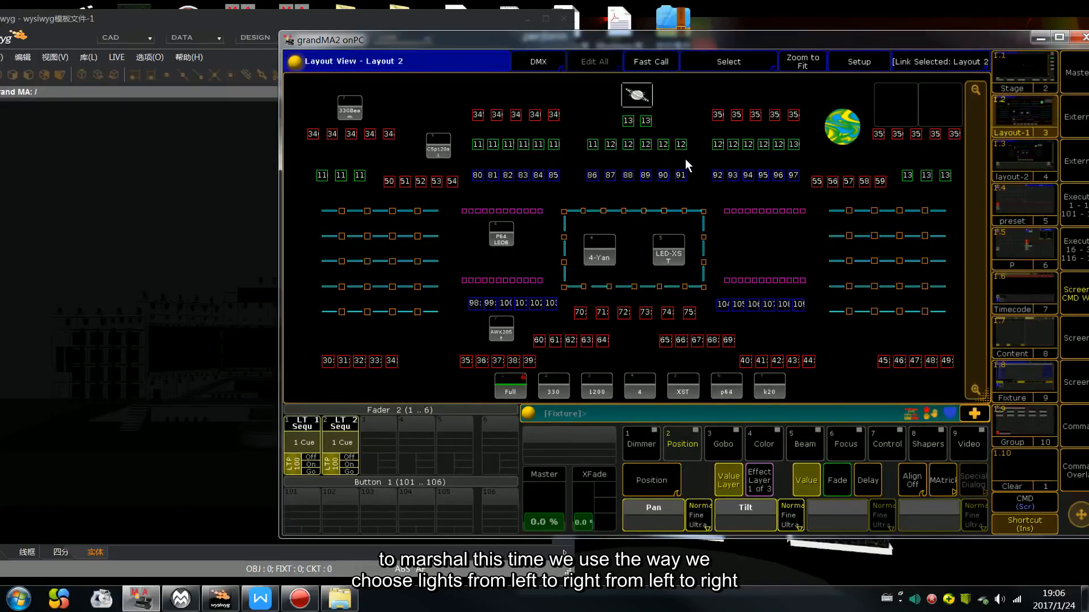
drag(338, 357, 950, 375)
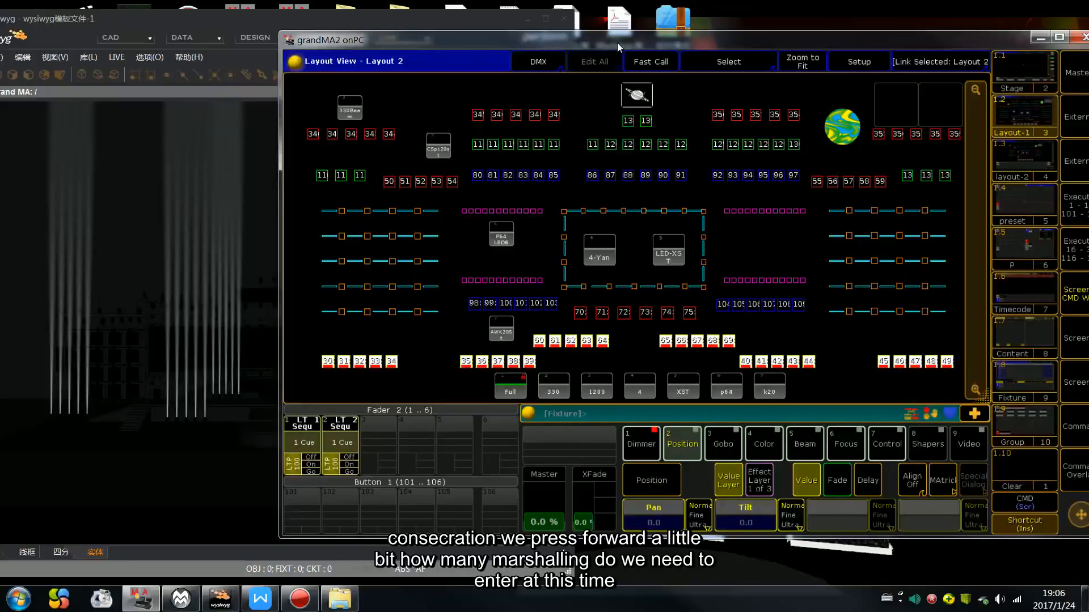
drag(617, 42, 789, 56)
scroll(897, 498, up, 10)
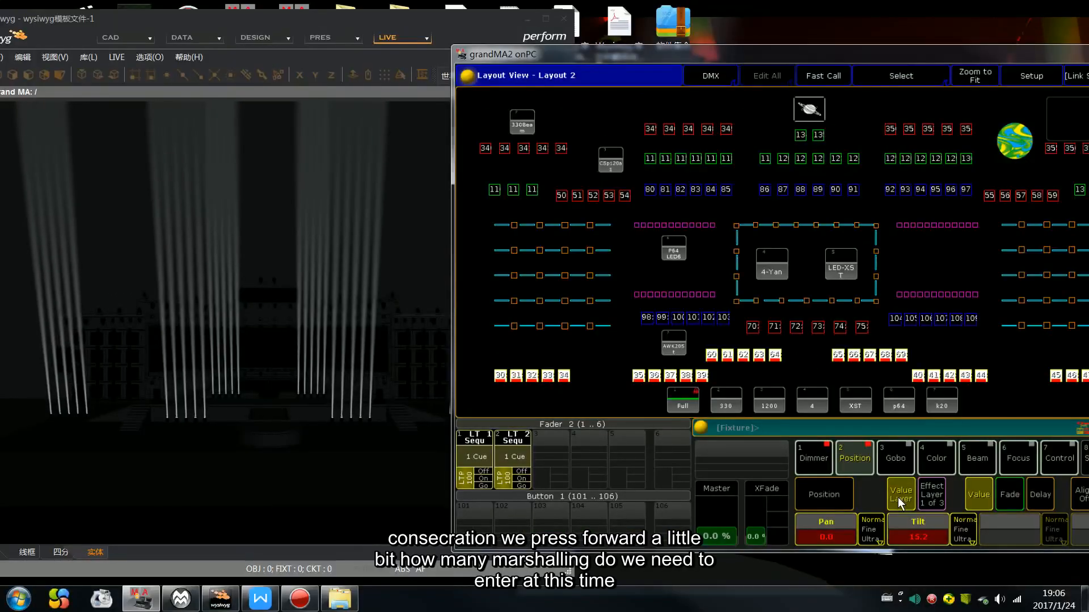
Set Align Group X to 5 in the MAtricks settings for the two selected rows of beams.
drag(756, 54, 594, 37)
click(957, 478)
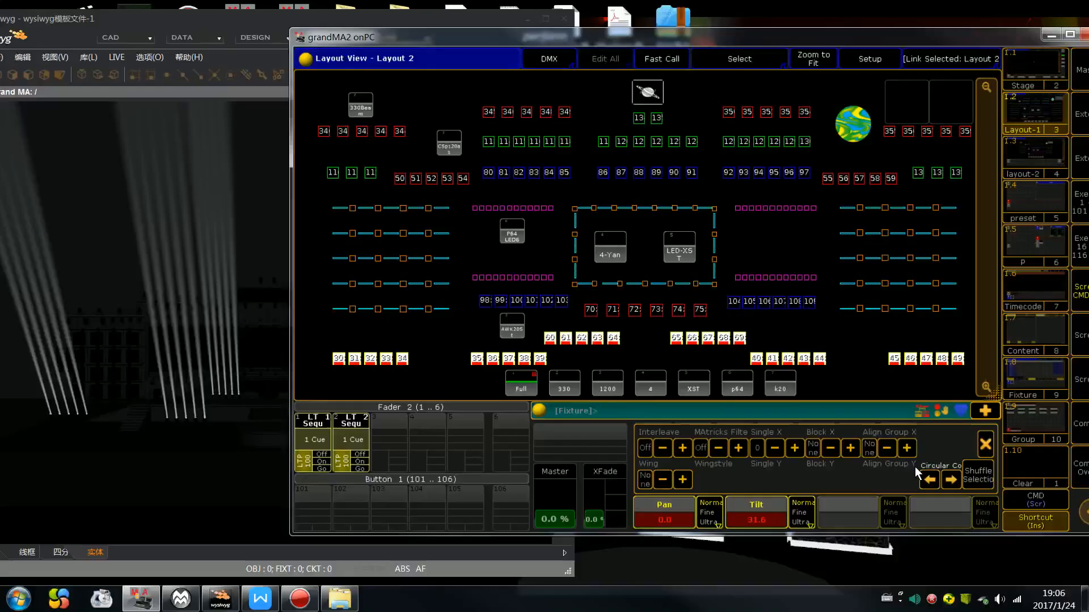
click(906, 446)
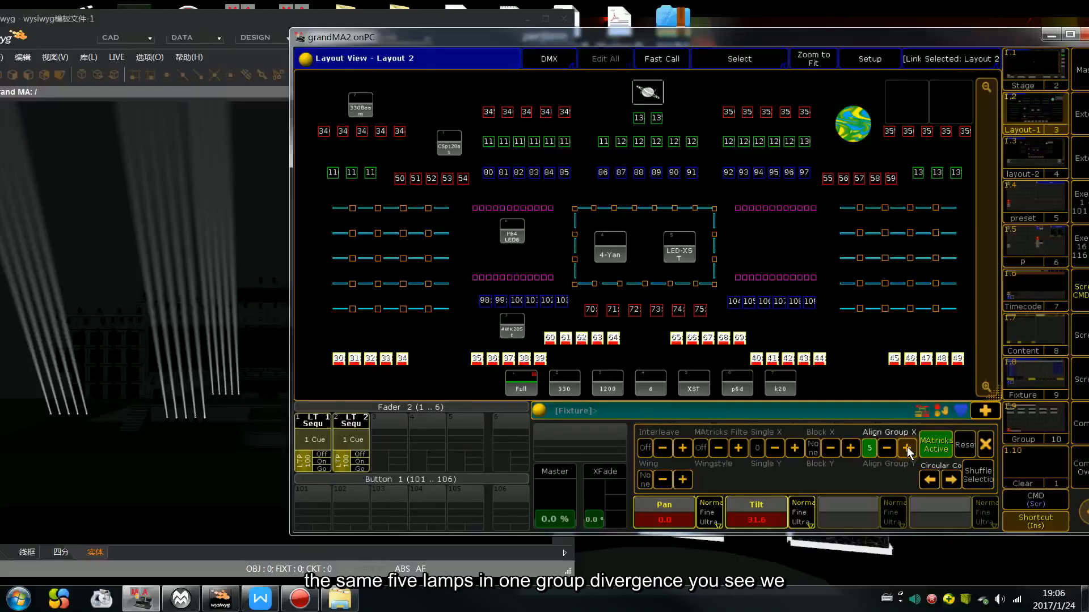
click(985, 445)
Fan the beams' pan to -40.5 using Align >< and view the full look in the wysiwyg stage visualisation.
click(924, 478)
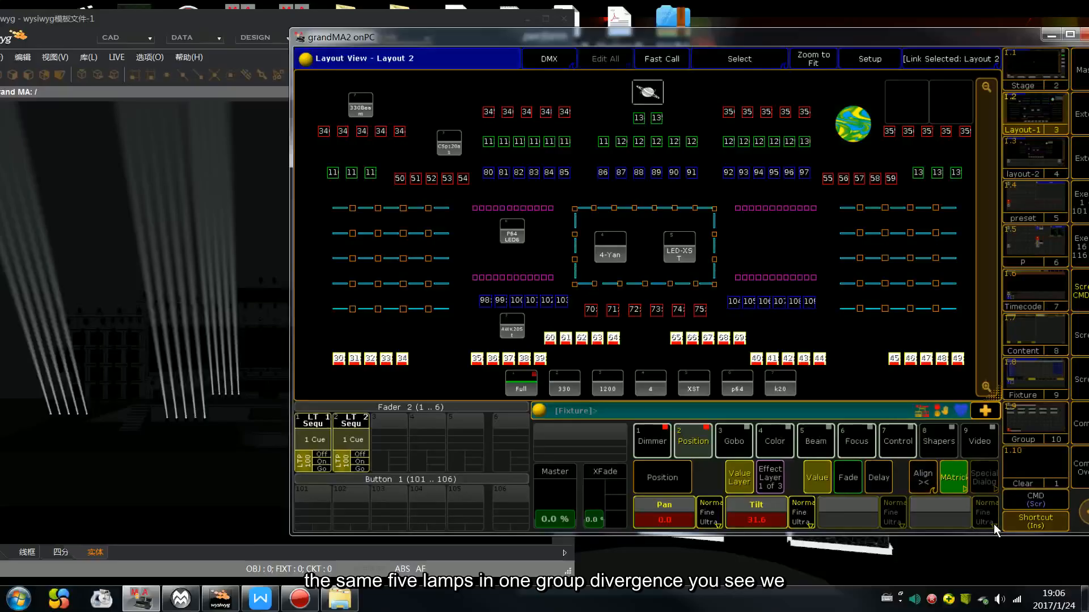
scroll(994, 524, down, 7)
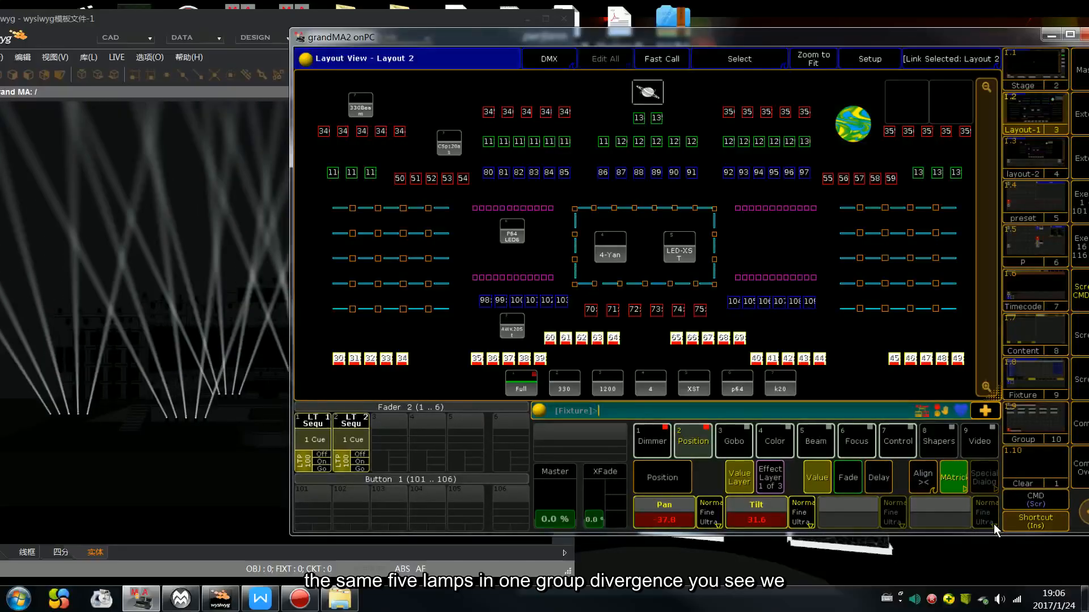
click(283, 215)
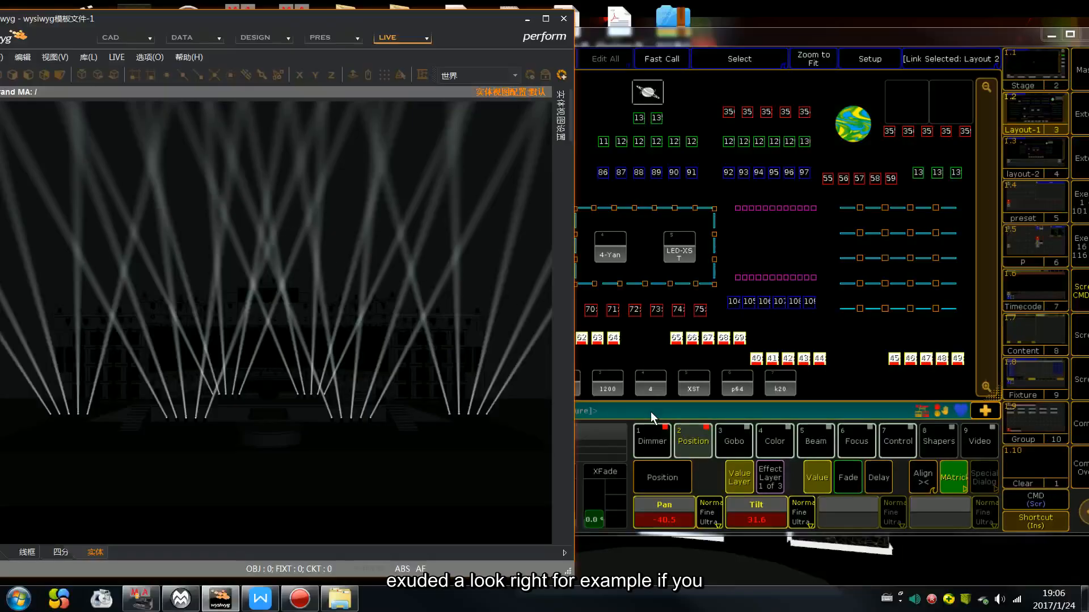
click(625, 350)
Select only the ten beams in the upper of the two rows and adjust their tilt to 30.4 with Align Off.
drag(629, 38, 773, 45)
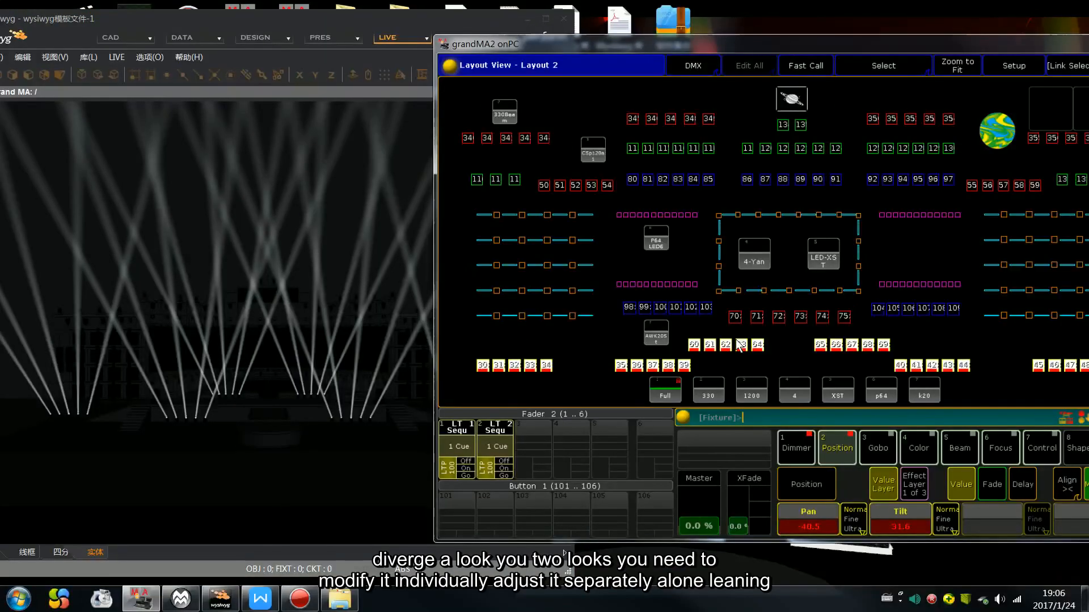
drag(685, 326, 906, 361)
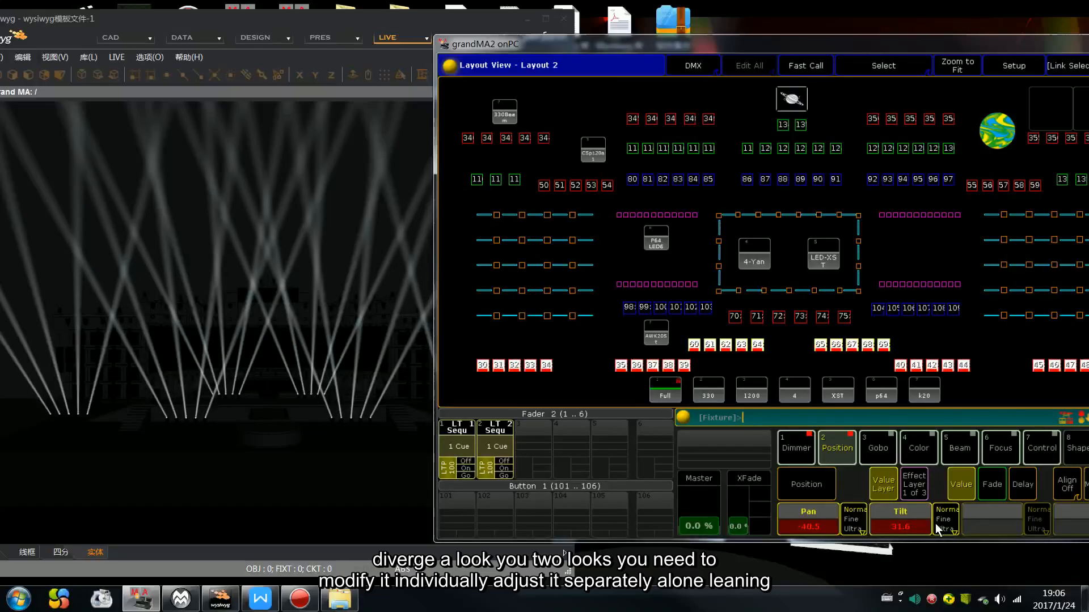
scroll(935, 523, up, 10)
scroll(934, 523, up, 5)
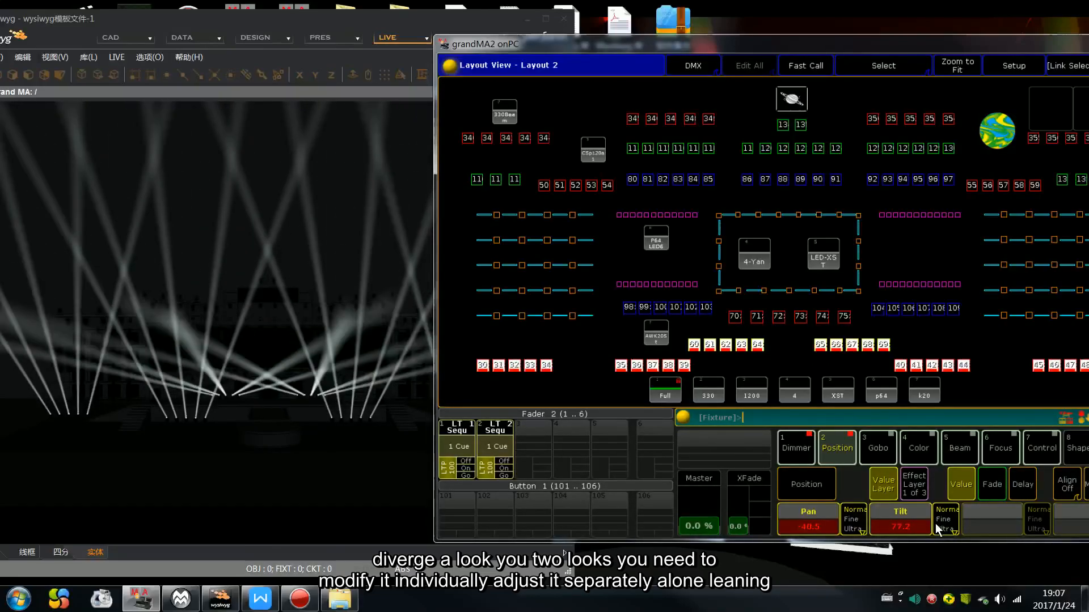
scroll(935, 523, down, 20)
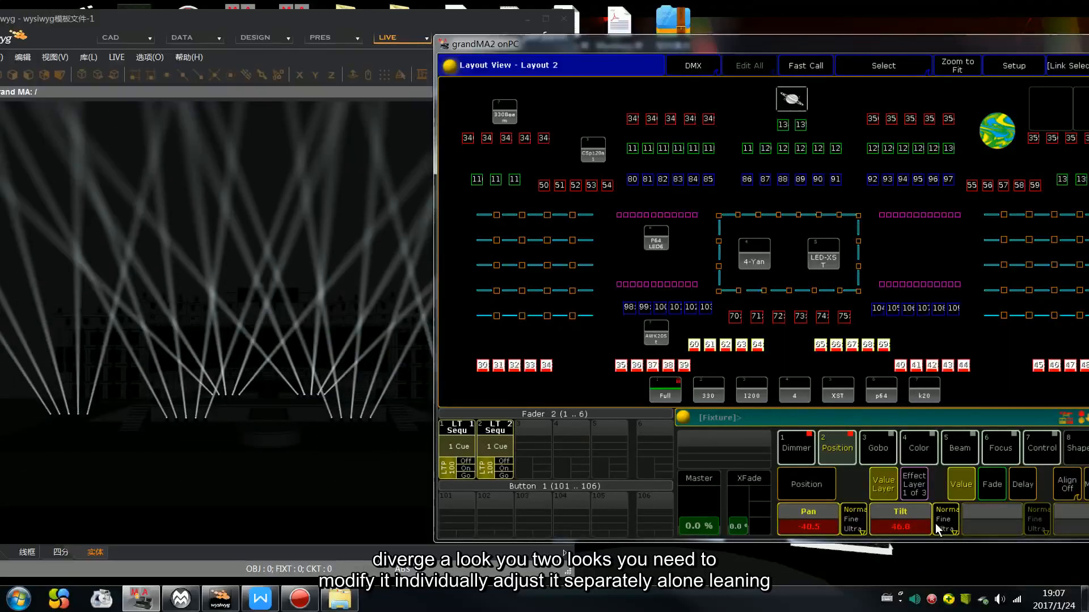
scroll(935, 523, down, 13)
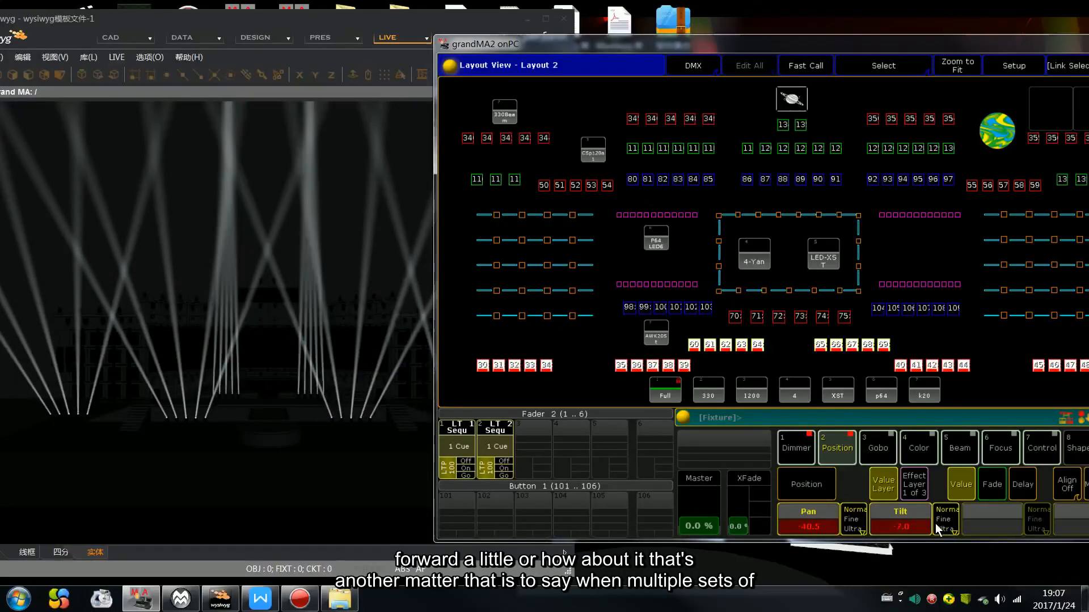
scroll(934, 523, up, 20)
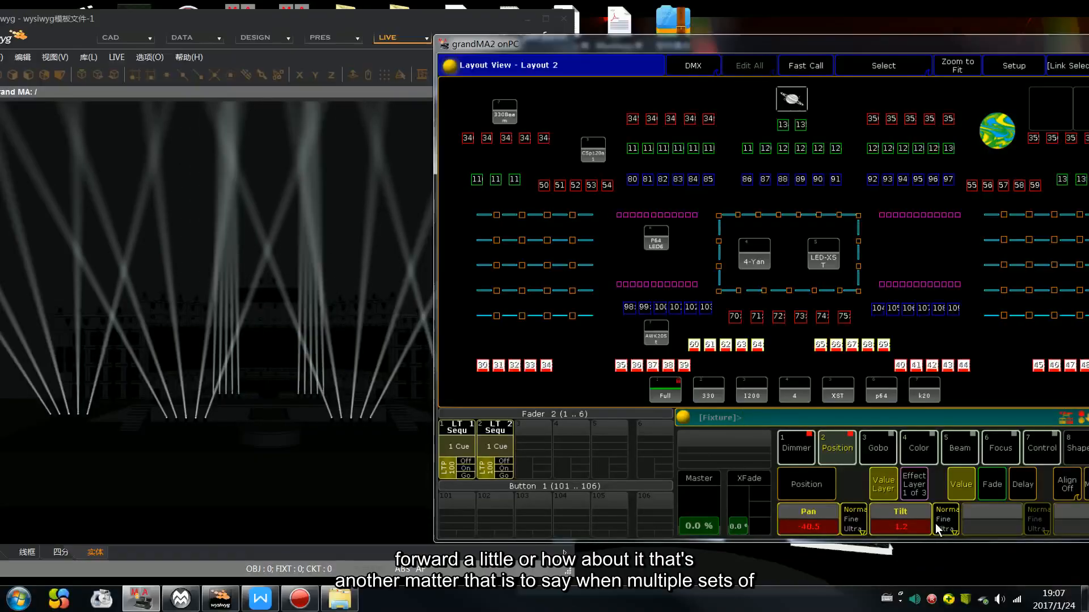
scroll(935, 522, down, 2)
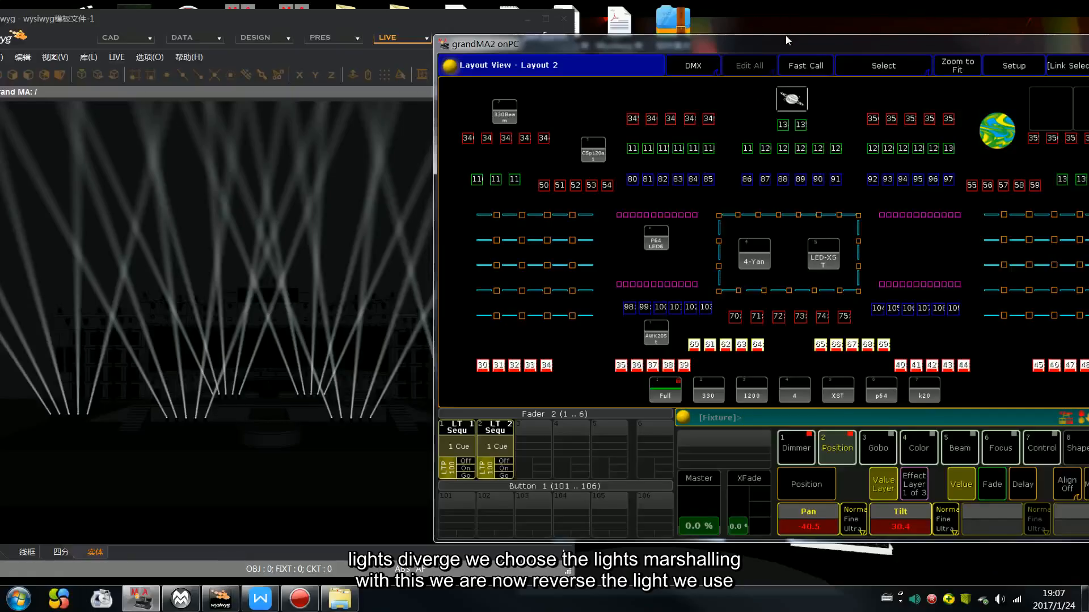
Check Align Group X in the MAtricks settings and clear the programmed values of the beams.
drag(787, 42, 715, 27)
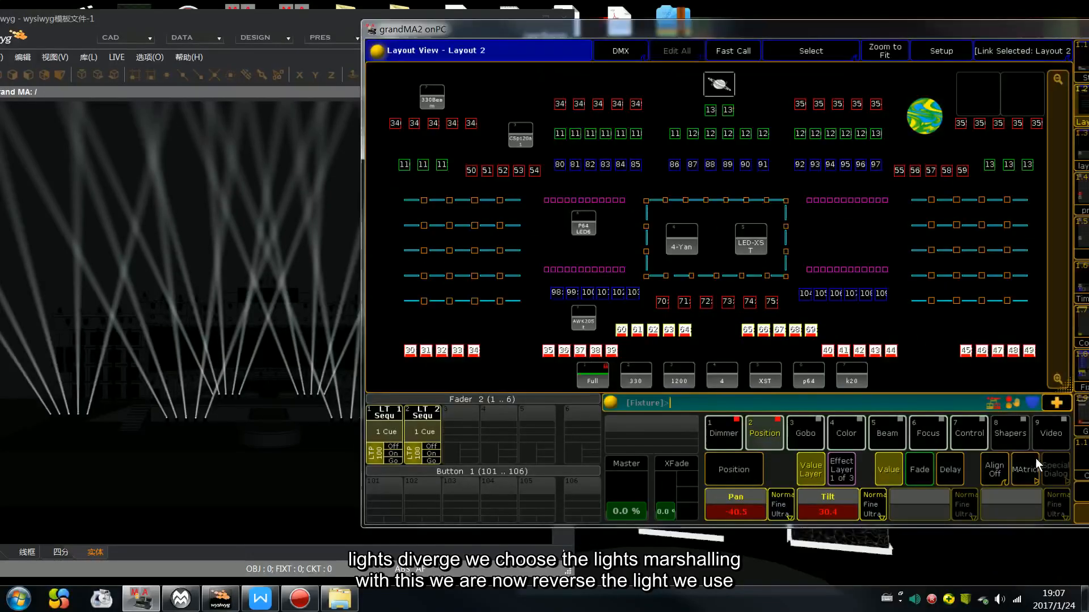
click(1007, 470)
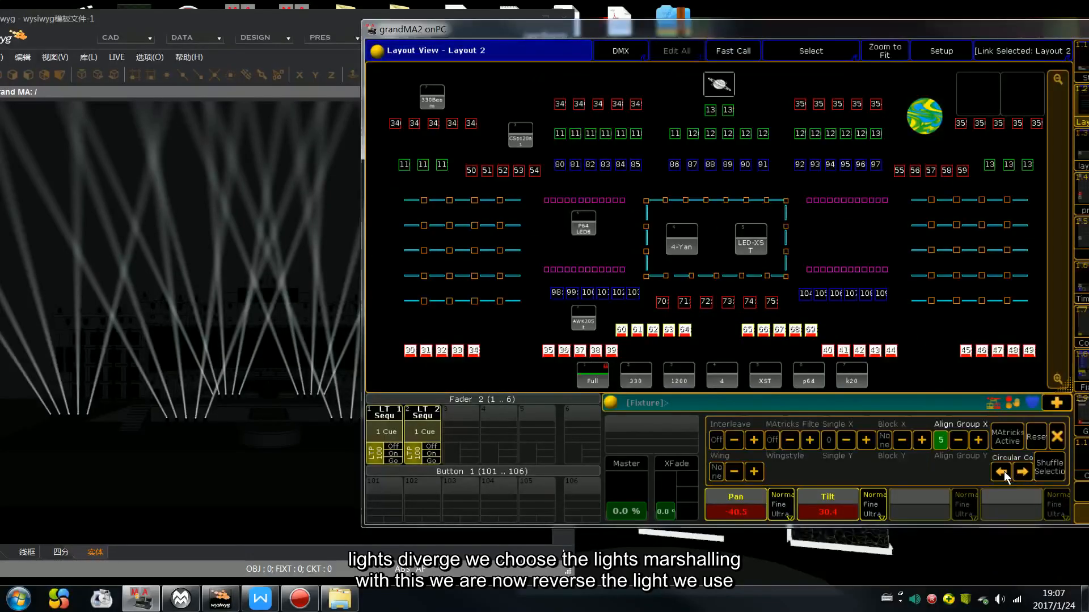
click(1054, 437)
key(BackSpace)
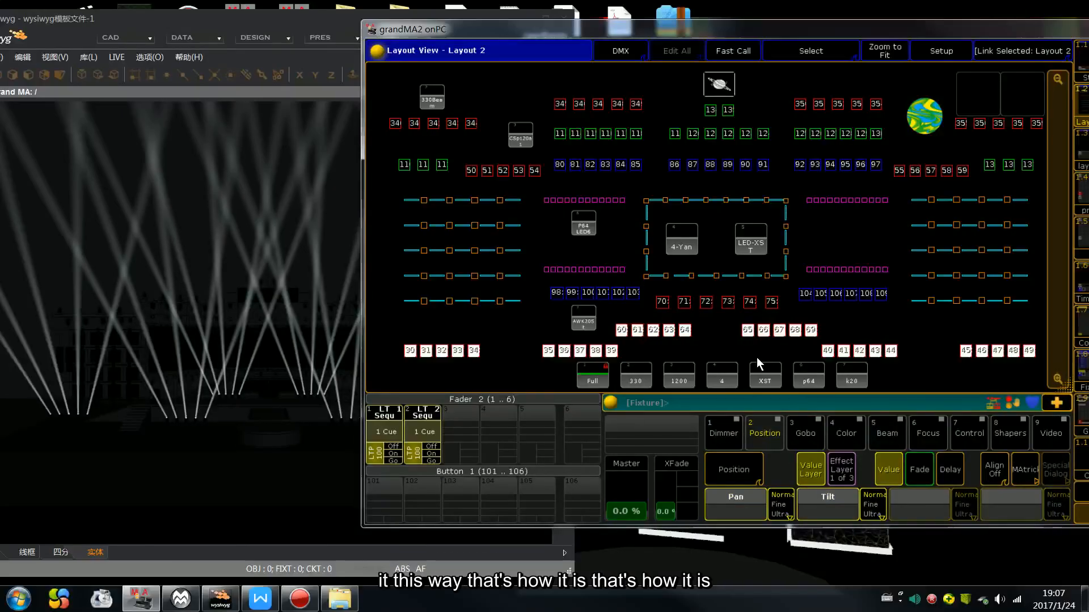
Select the six lower beam groups in mirrored outside-in pairs, starting with the lowest row, and bring them to full with tilt 36.3.
drag(382, 335, 487, 362)
drag(380, 336, 506, 360)
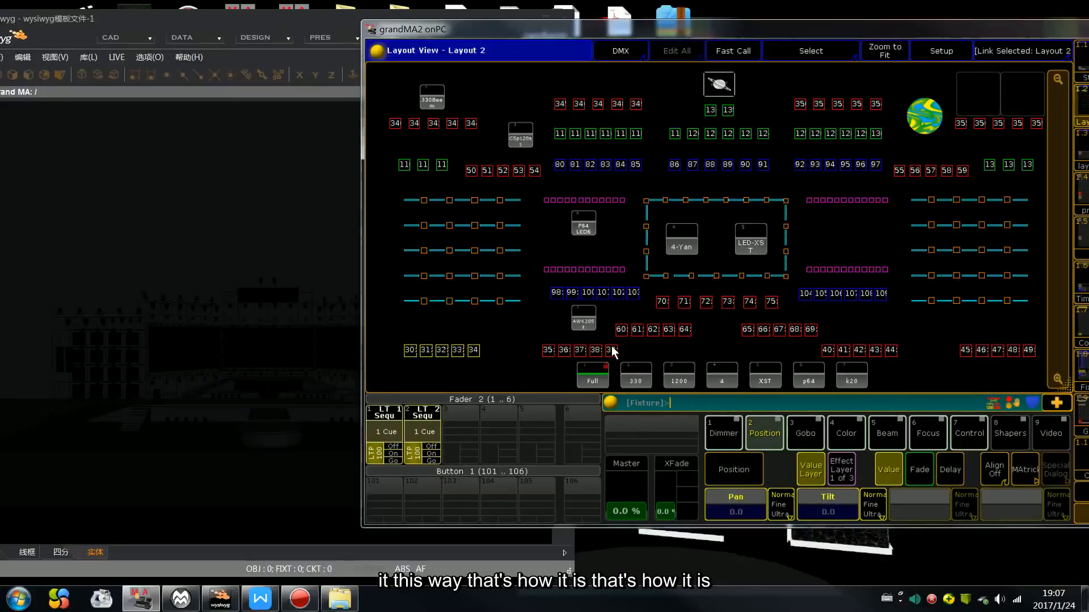
drag(1041, 335, 933, 365)
drag(537, 339, 680, 361)
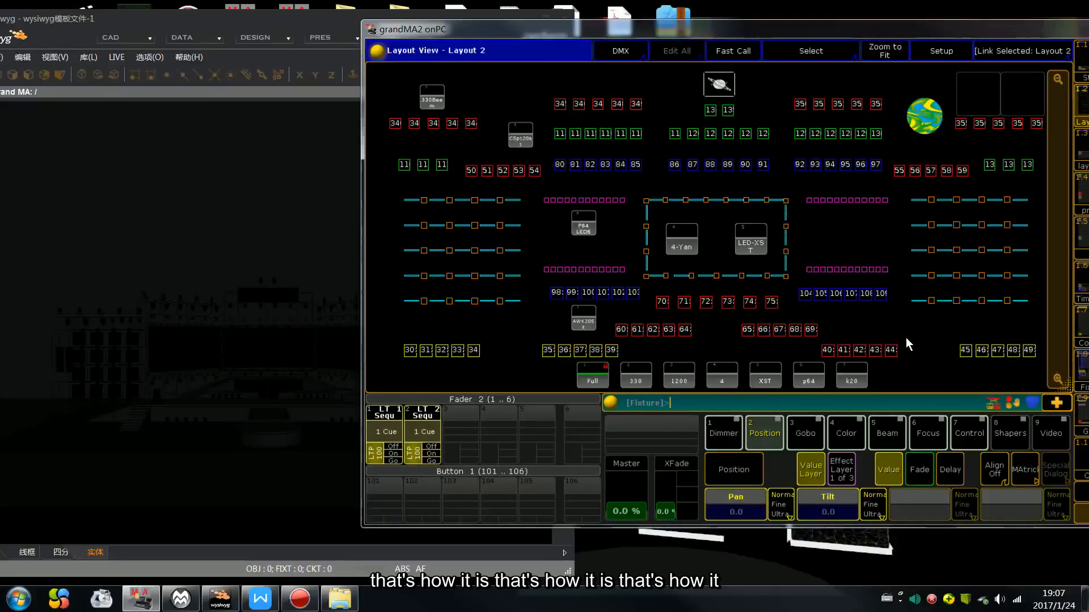
drag(906, 338, 820, 360)
drag(604, 316, 698, 341)
drag(824, 318, 741, 340)
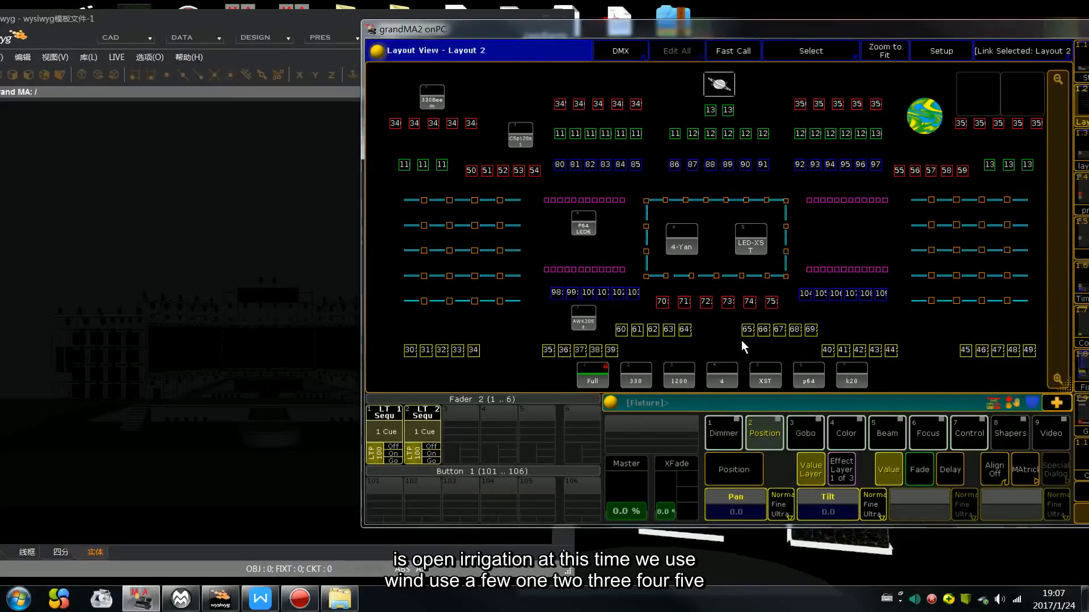
key(f)
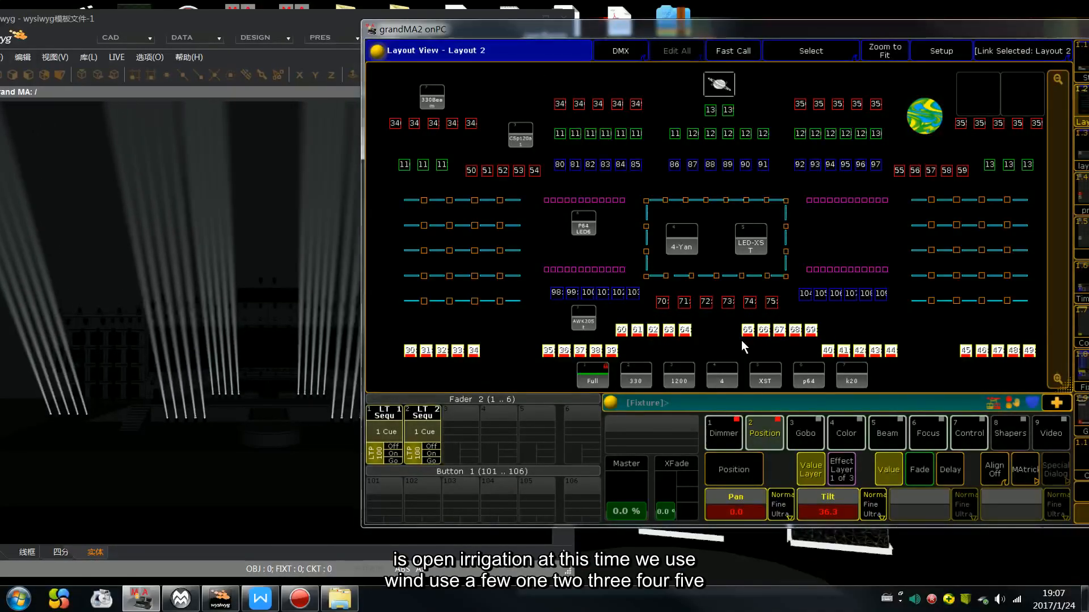
Set Wing to 6 in the MAtricks settings for the selected beams.
click(1016, 468)
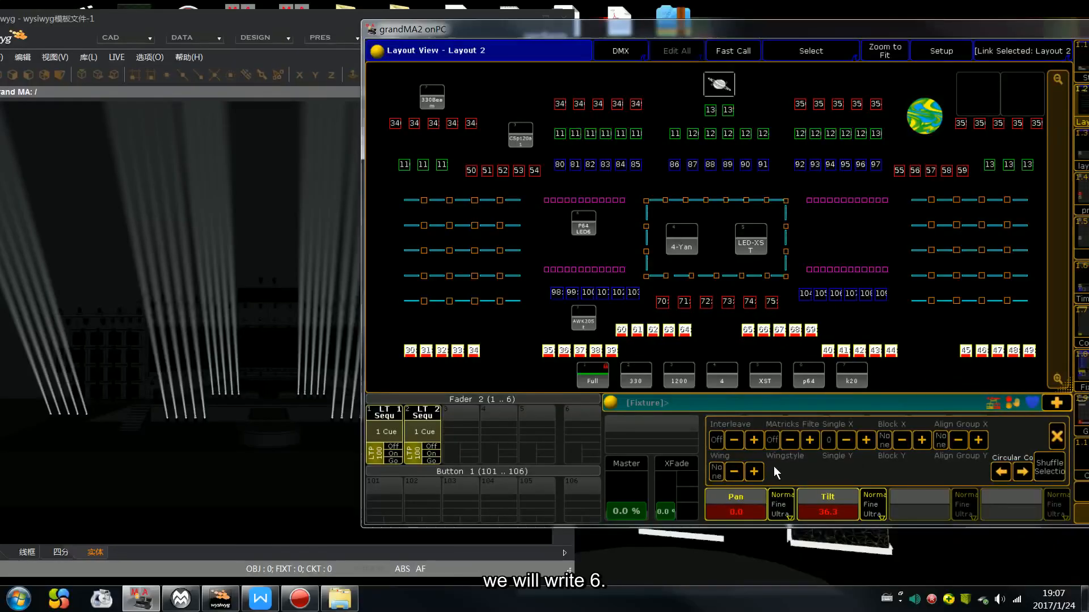
click(754, 472)
click(754, 472)
click(754, 470)
click(754, 470)
click(754, 471)
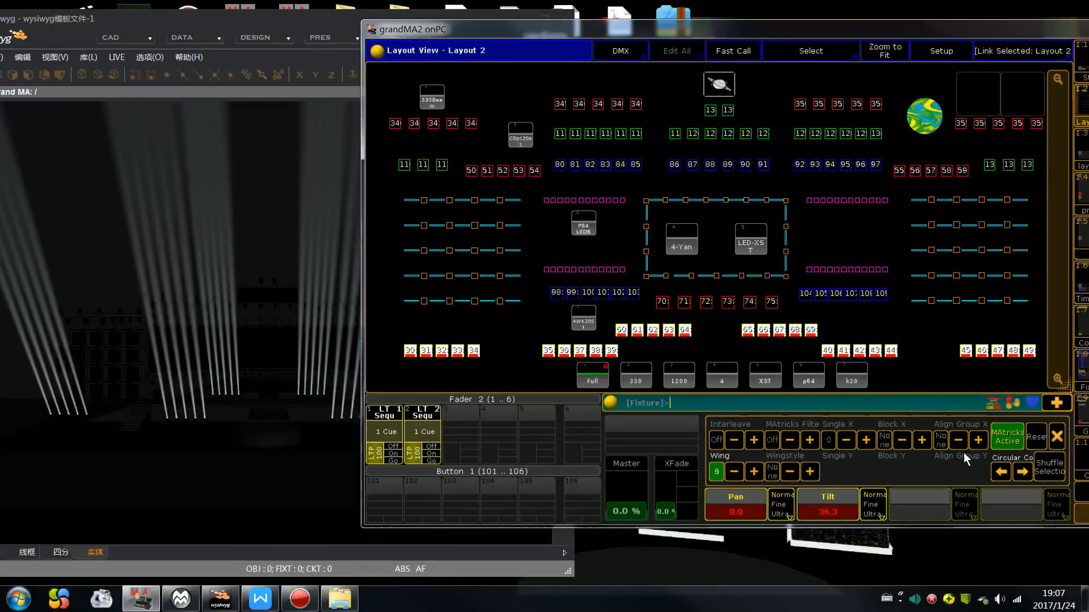
click(1056, 437)
Fan the beams' pan to 37.8 using Align >< and view the full look in the wysiwyg stage visualisation.
click(1001, 469)
click(1006, 470)
click(1006, 470)
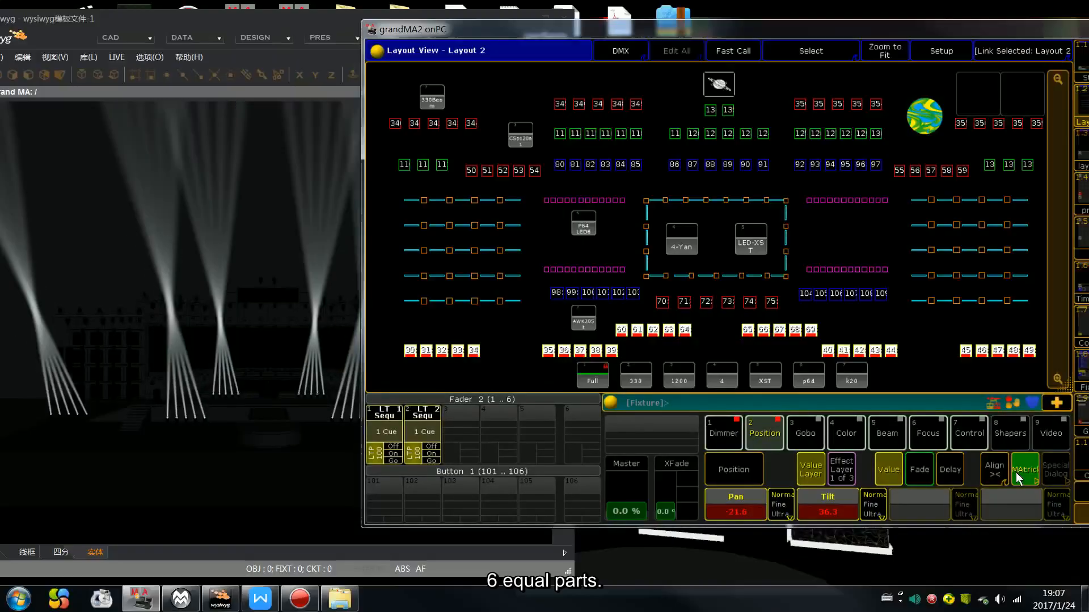
scroll(1015, 471, up, 20)
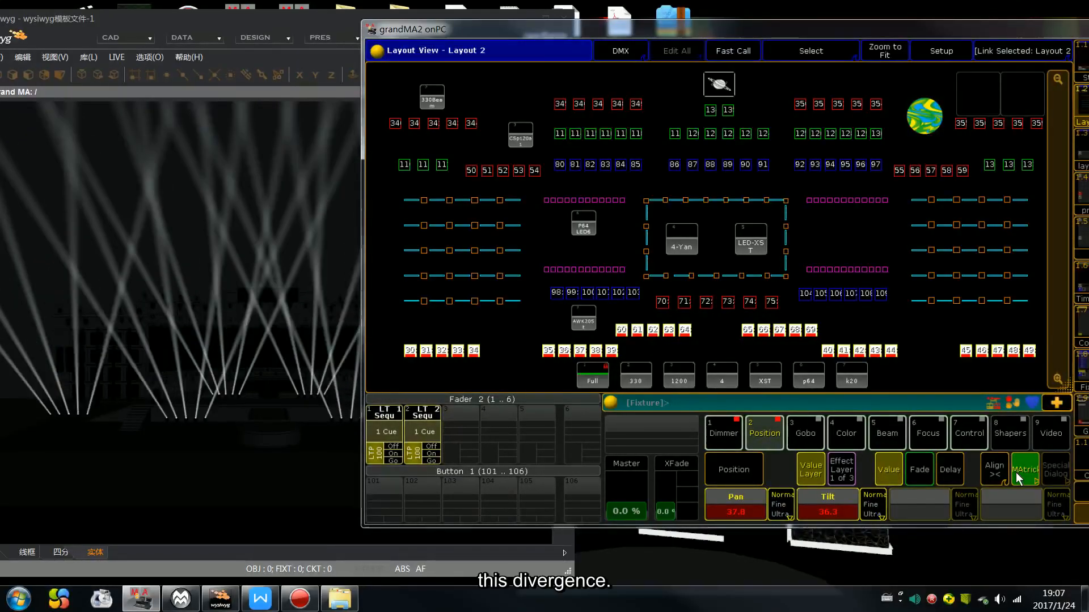
click(325, 341)
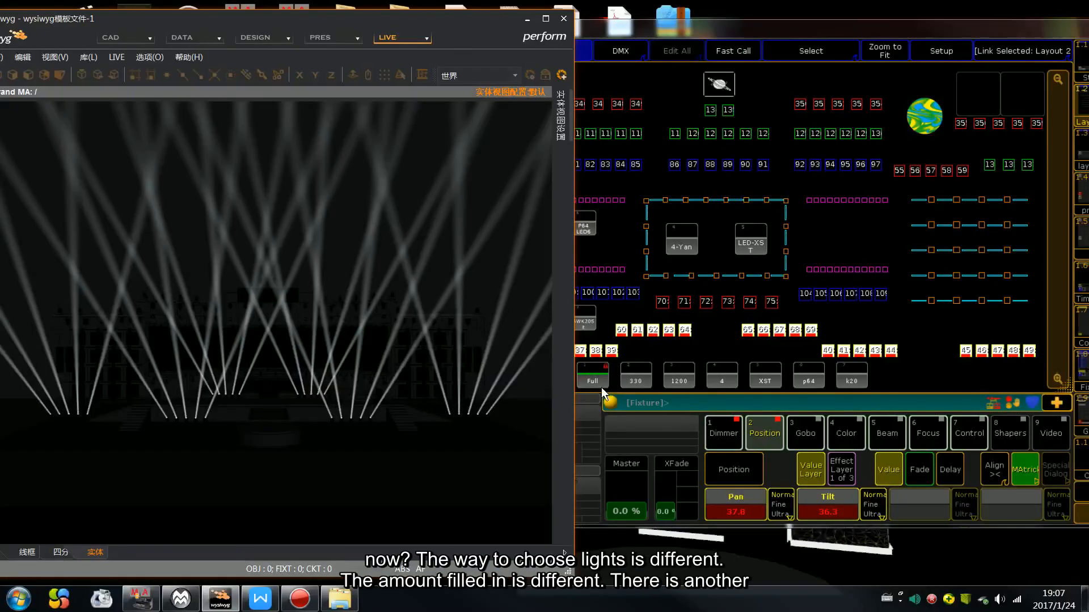
Check the Wing value in the MAtricks settings and clear the beams' selection and programmed values.
click(672, 343)
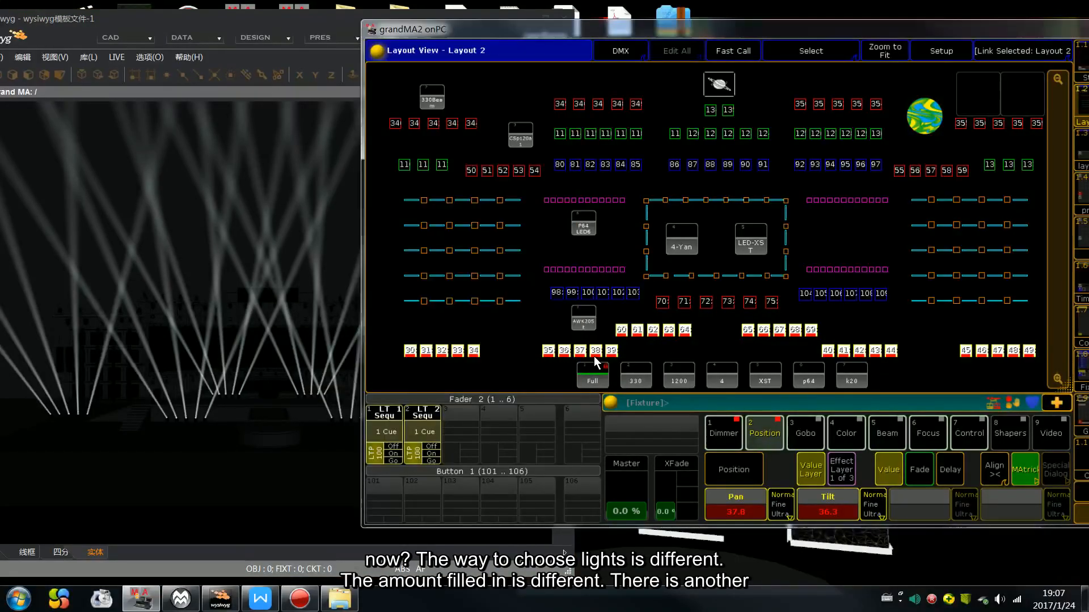
click(1013, 474)
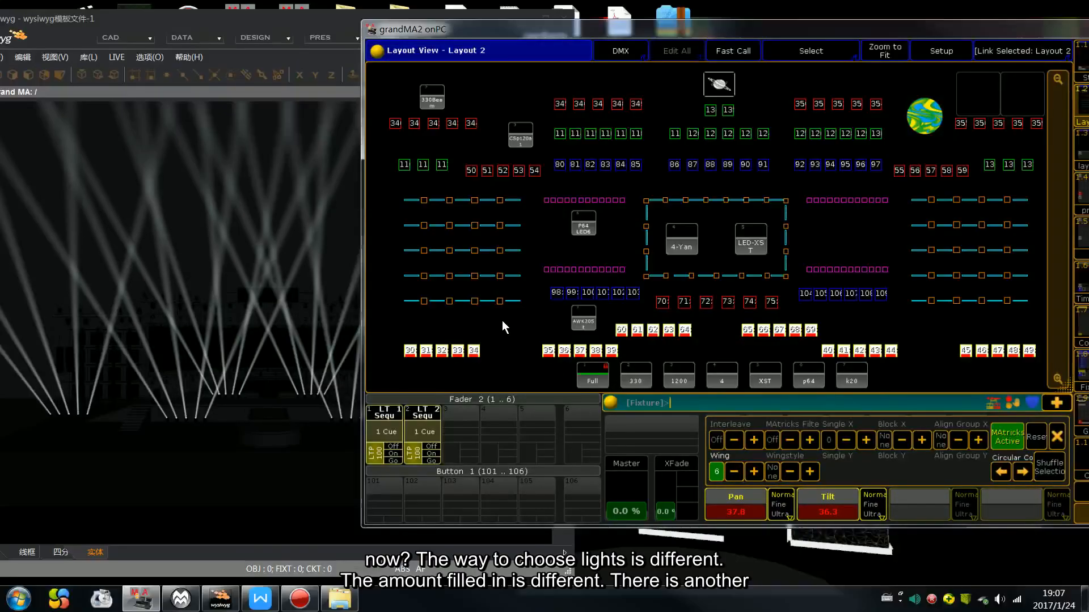
key(Delete)
key(Delete)
key(Delete)
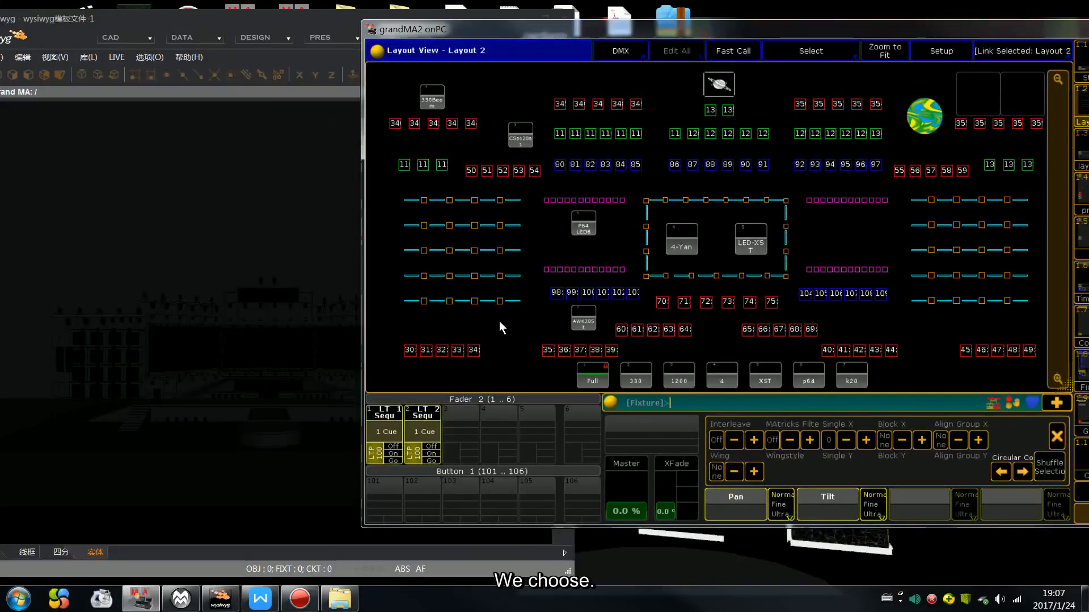
Select all beams of the two lower rows, bring them to full, and set MAtricks Wing to 2 with Wingstyle Pan.
drag(380, 336, 525, 347)
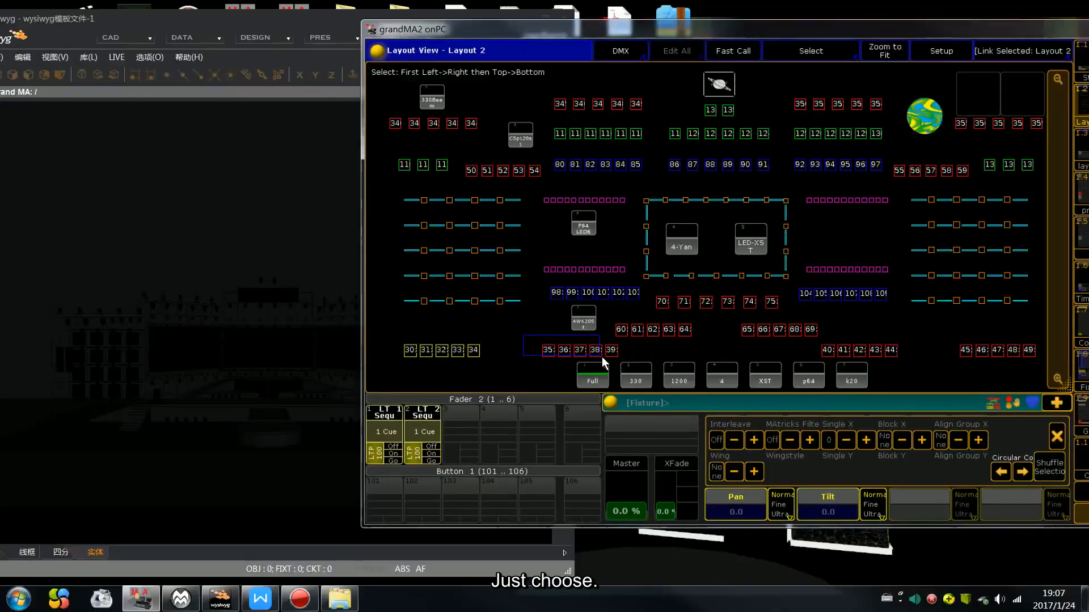
drag(612, 325, 1046, 363)
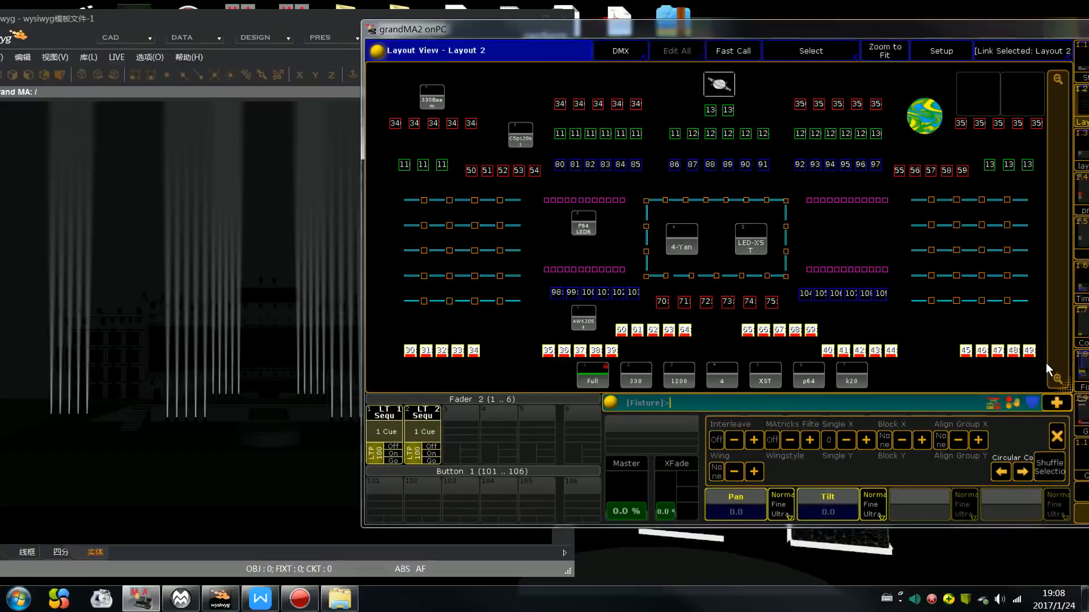
click(754, 471)
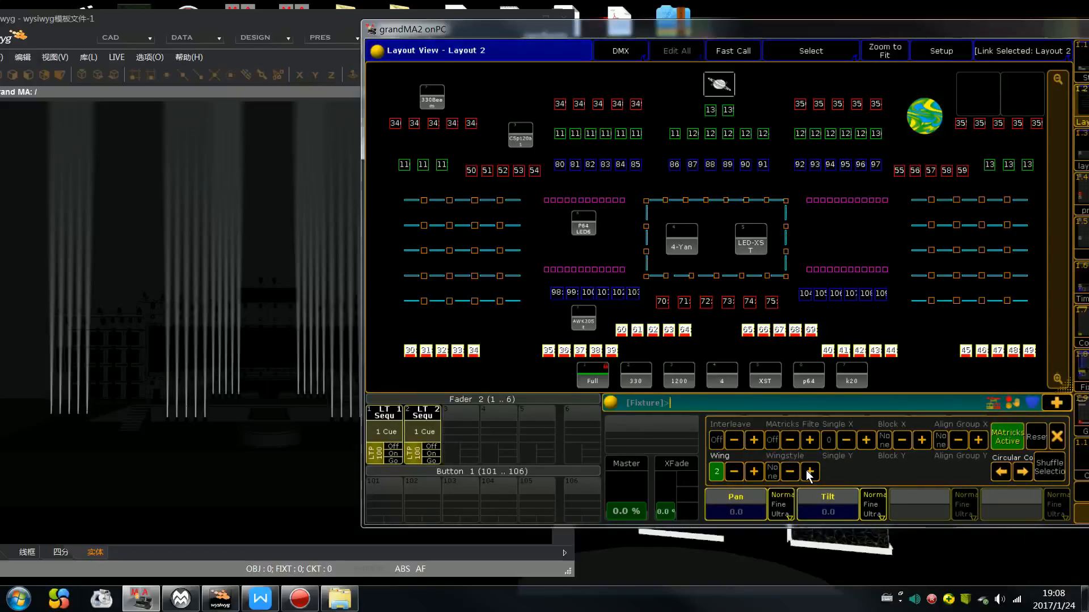
click(810, 471)
click(1056, 437)
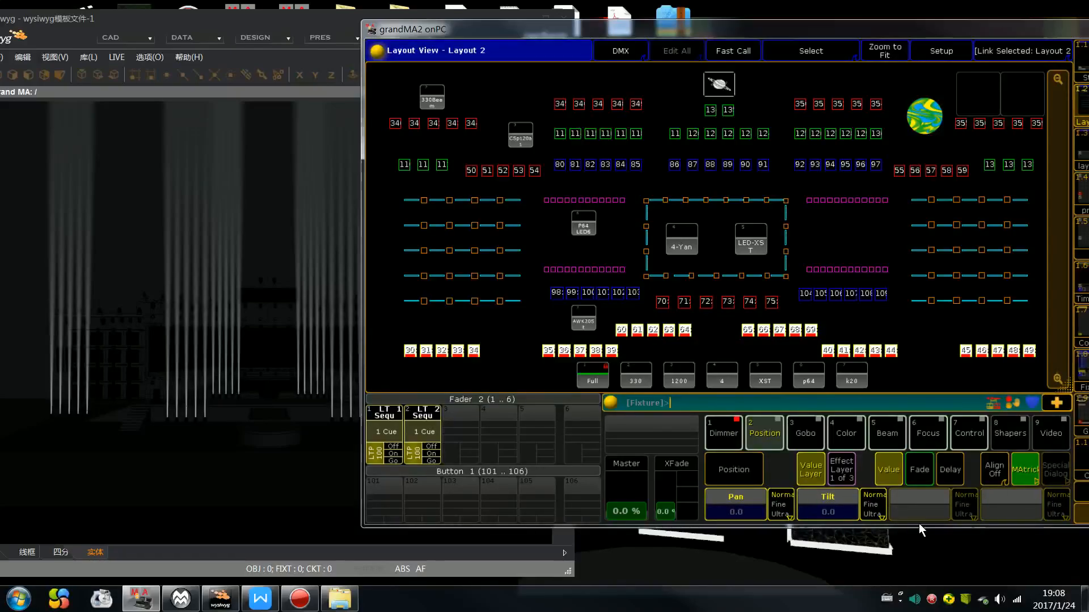
Tilt the selected beams to 49.1, then shorten the layout view and add a Macros pool beneath it.
scroll(854, 484, up, 10)
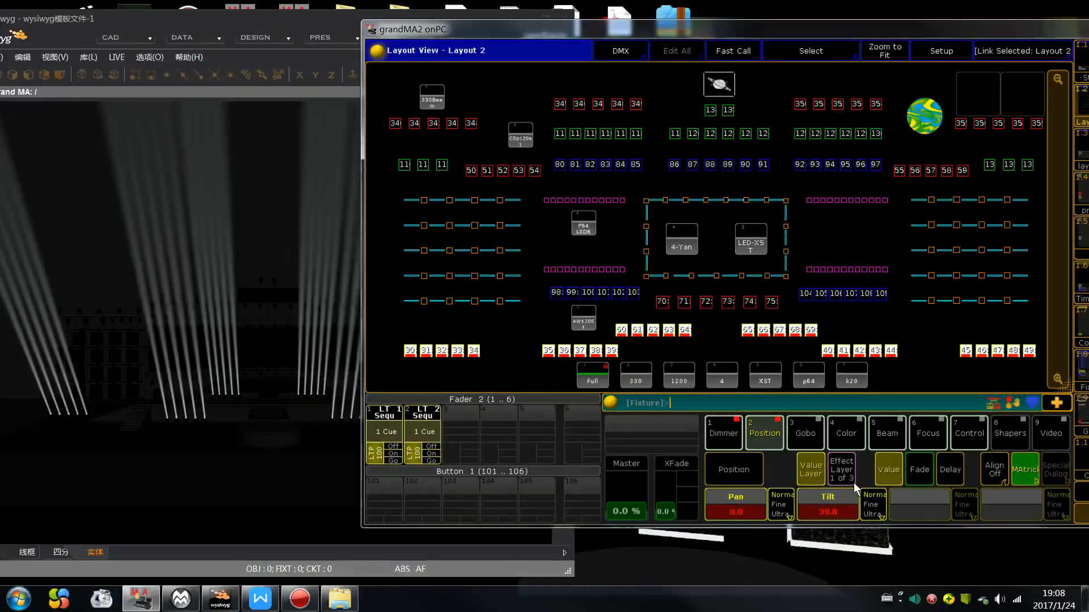
scroll(834, 472, up, 3)
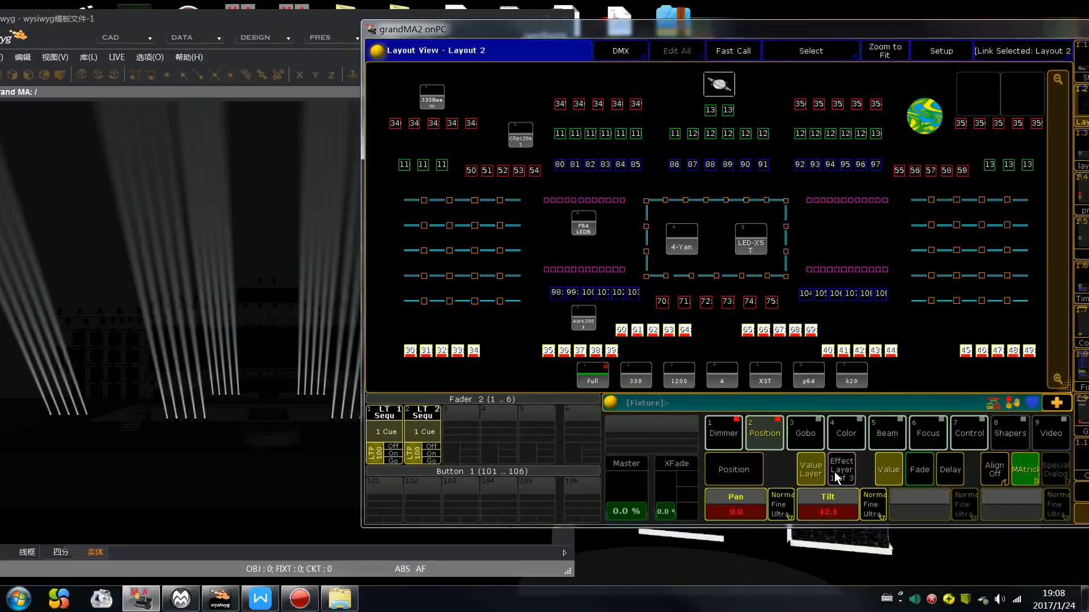
drag(1064, 387, 1066, 347)
click(376, 355)
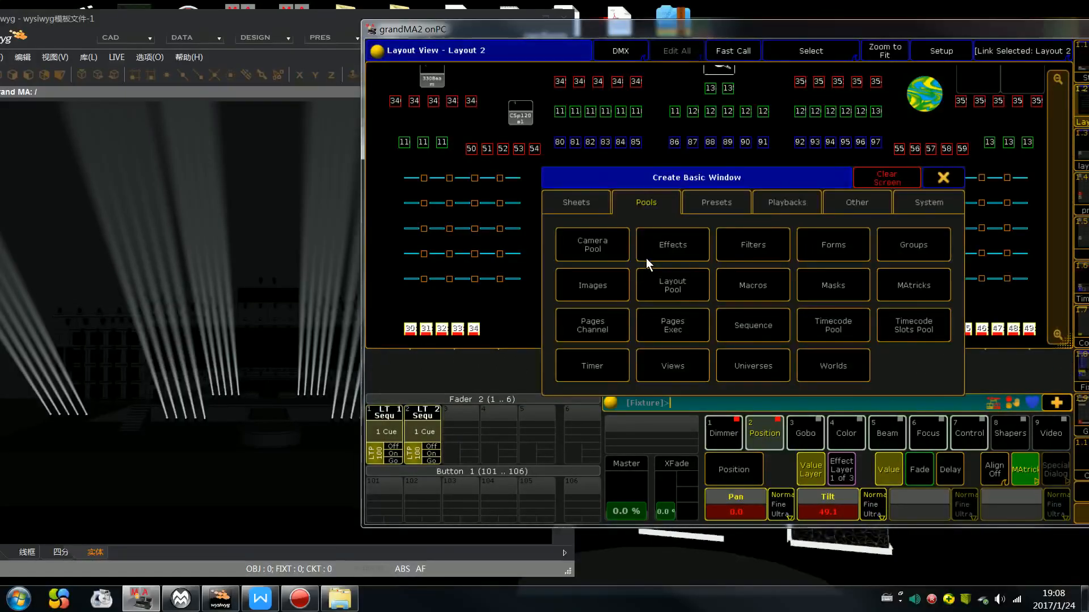
click(753, 282)
Fan the pan to -32.4 with the Align >< macro, then review the MAtricks wing settings and the wysiwyg stage view.
click(697, 372)
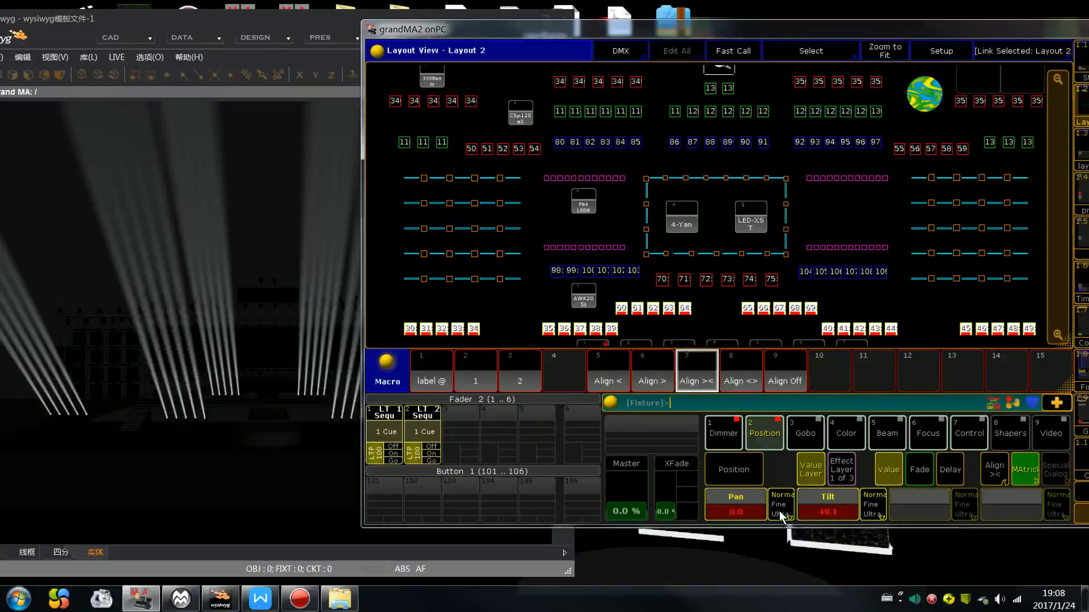
scroll(779, 511, up, 3)
scroll(779, 511, down, 6)
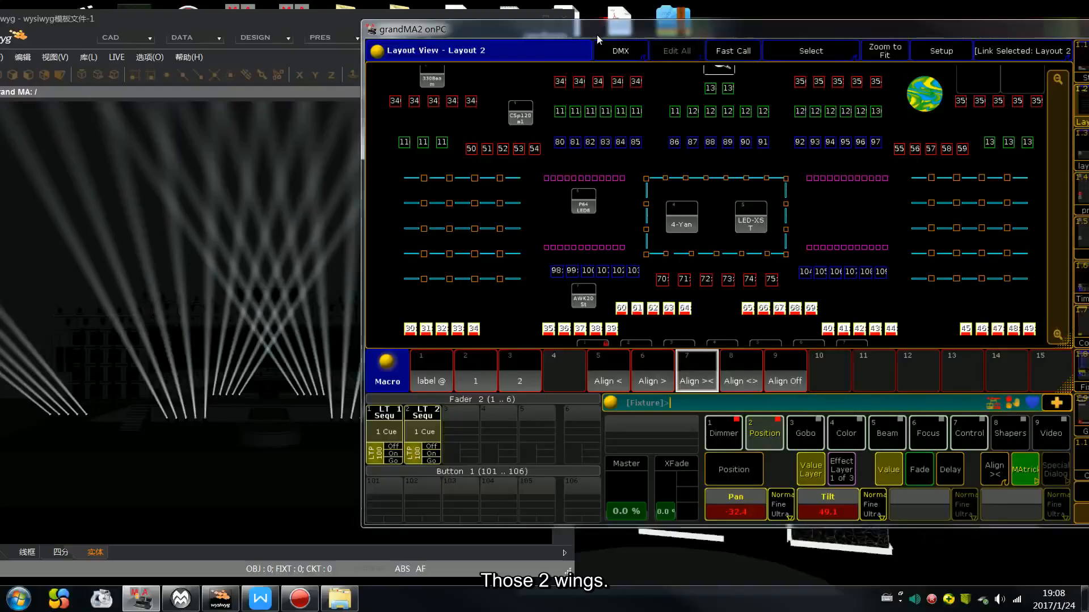
drag(597, 35, 536, 29)
click(965, 462)
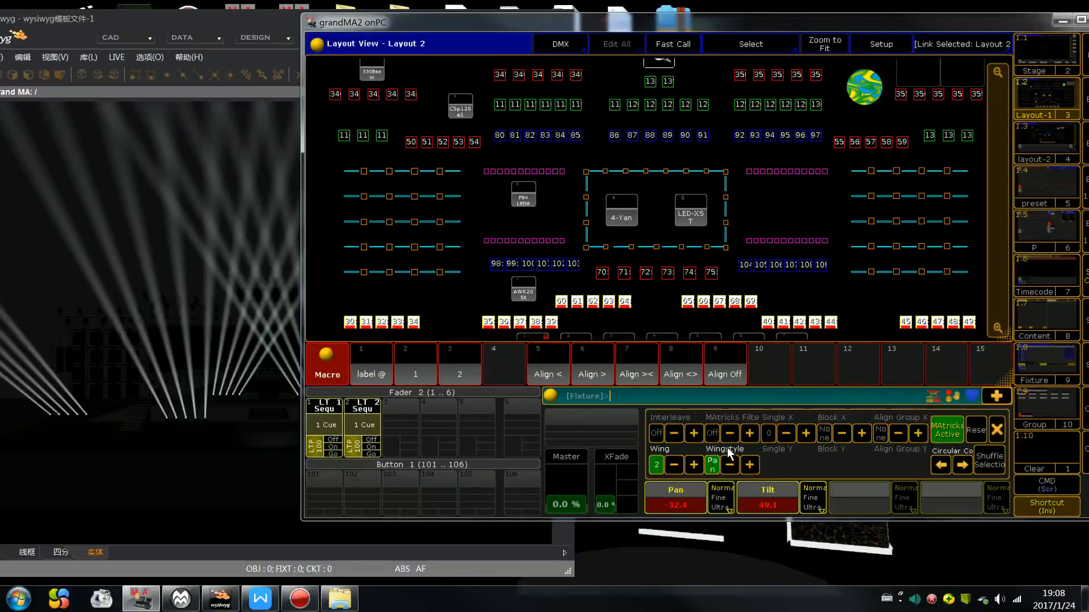
click(243, 151)
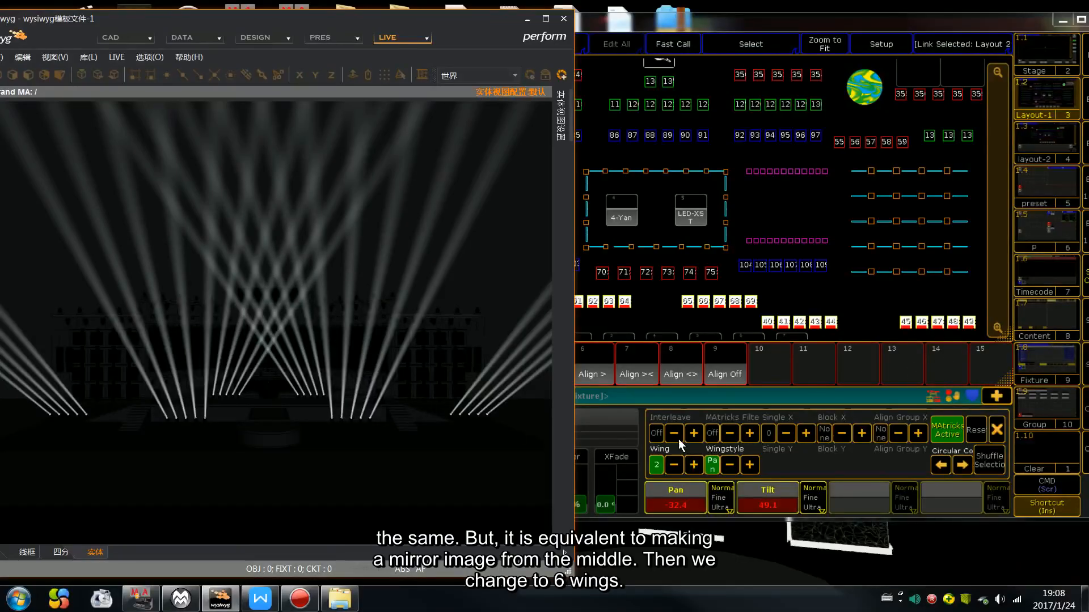
click(658, 289)
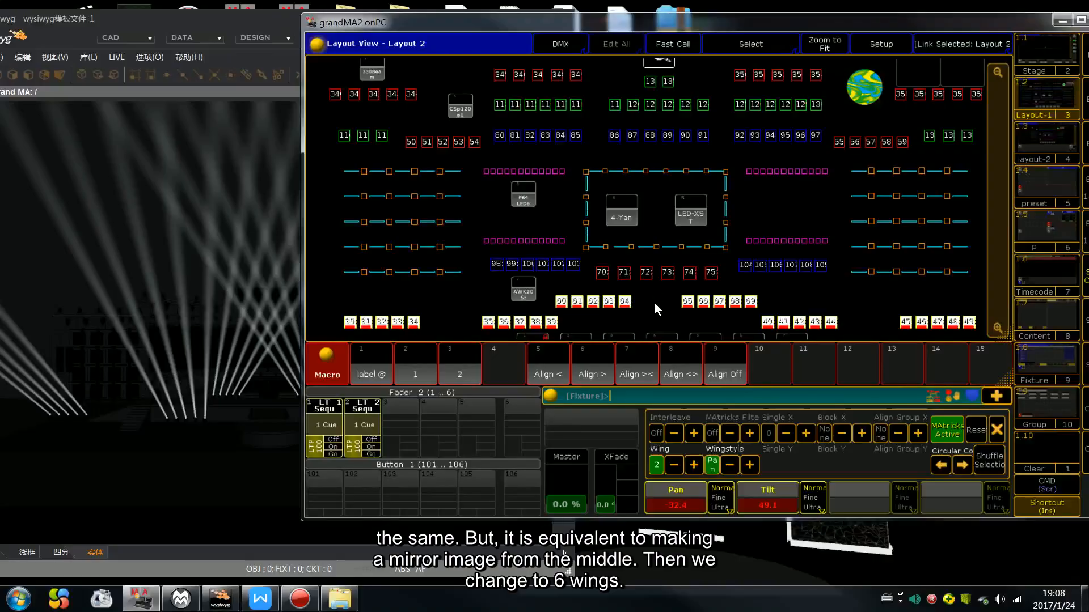
Raise the MAtricks Wing value to 6, keeping Wingstyle Pan.
click(690, 465)
click(690, 464)
click(690, 464)
click(690, 464)
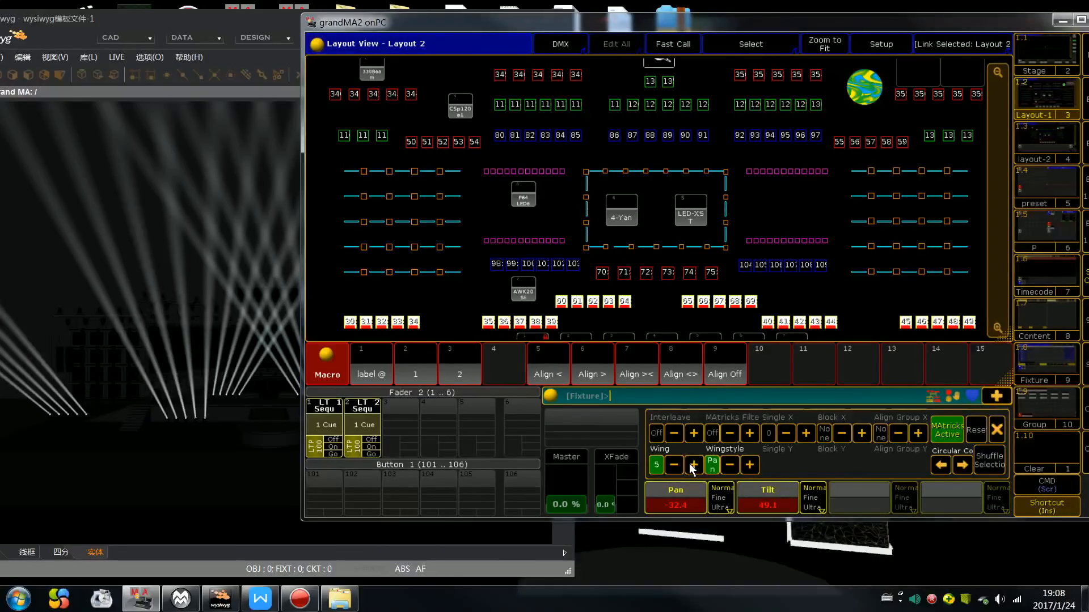
click(998, 428)
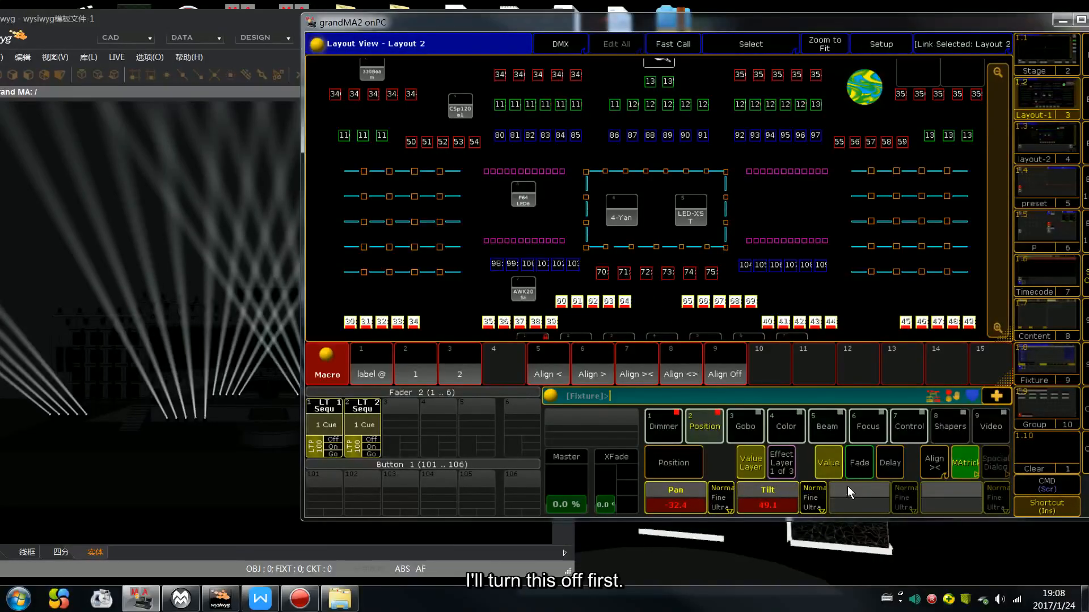
Reset the beams' pan to 0, fan it to -27.0 using Align ><, and view the look in the wysiwyg stage visualisation.
click(670, 499)
click(468, 303)
click(652, 297)
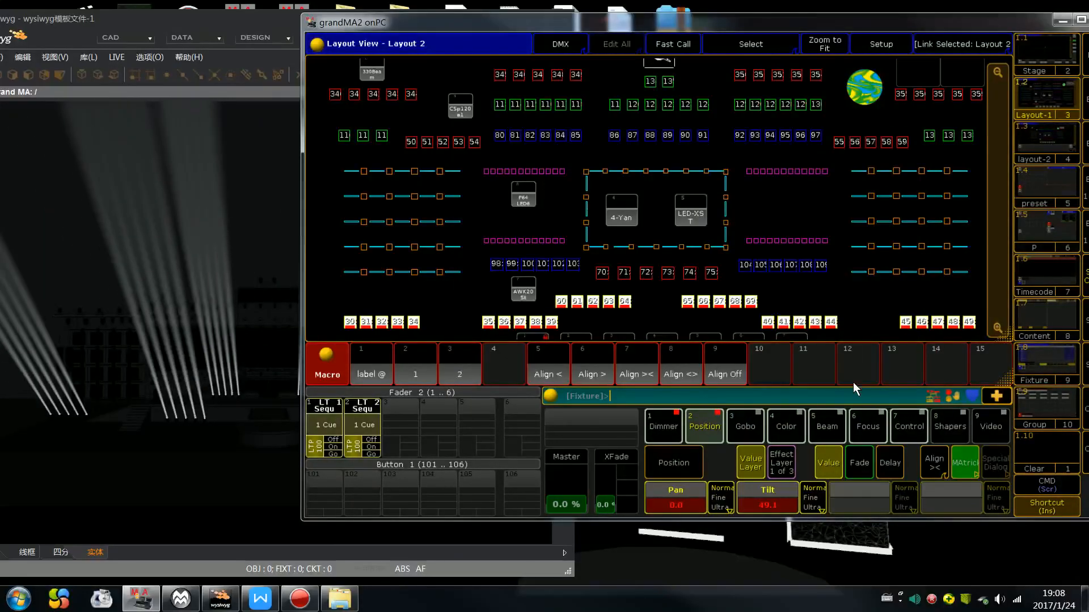
scroll(809, 482, up, 10)
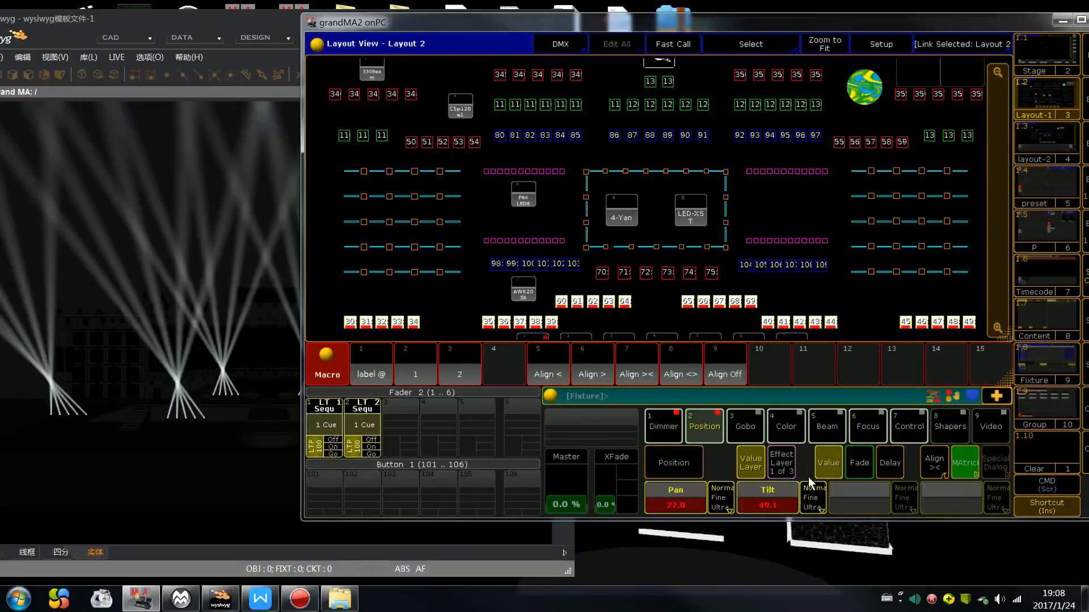
scroll(809, 483, down, 15)
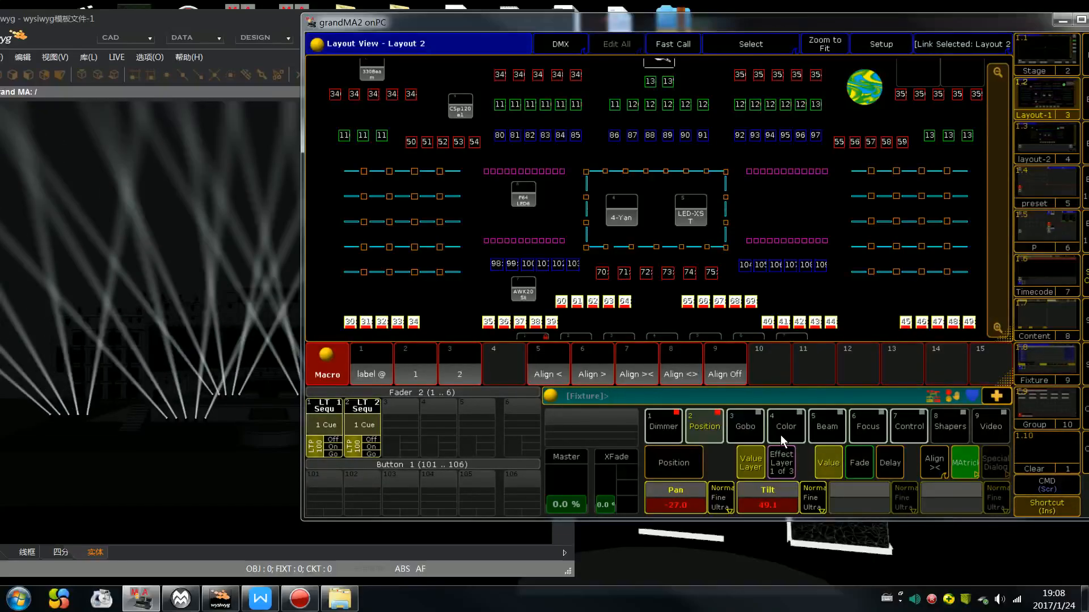
click(257, 399)
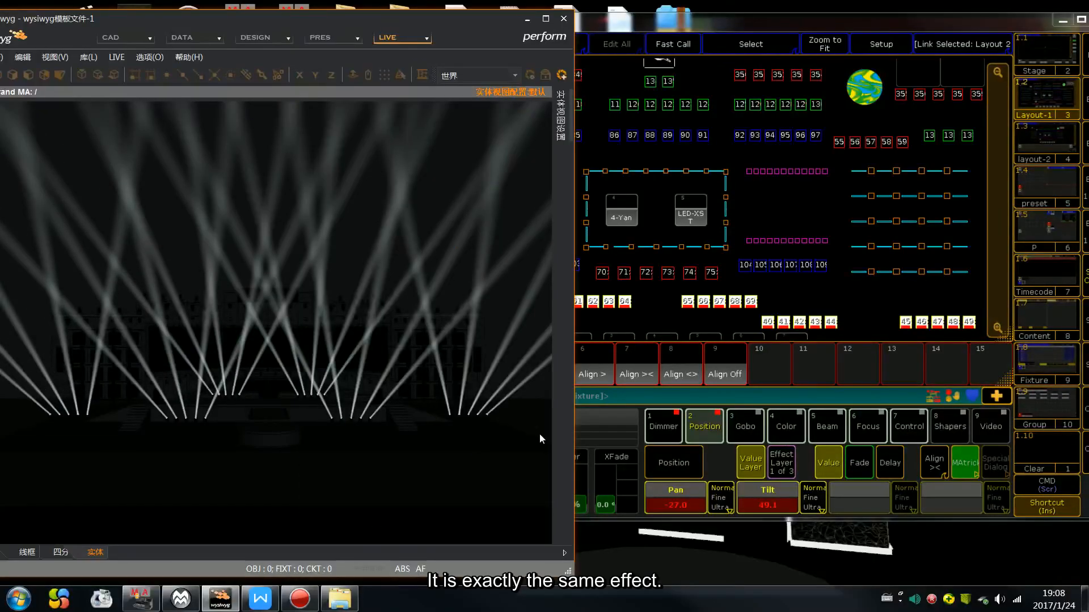
Review the Wing and Wingstyle settings in MAtricks, then clear the beams' selection and programmed values and close the settings.
click(965, 469)
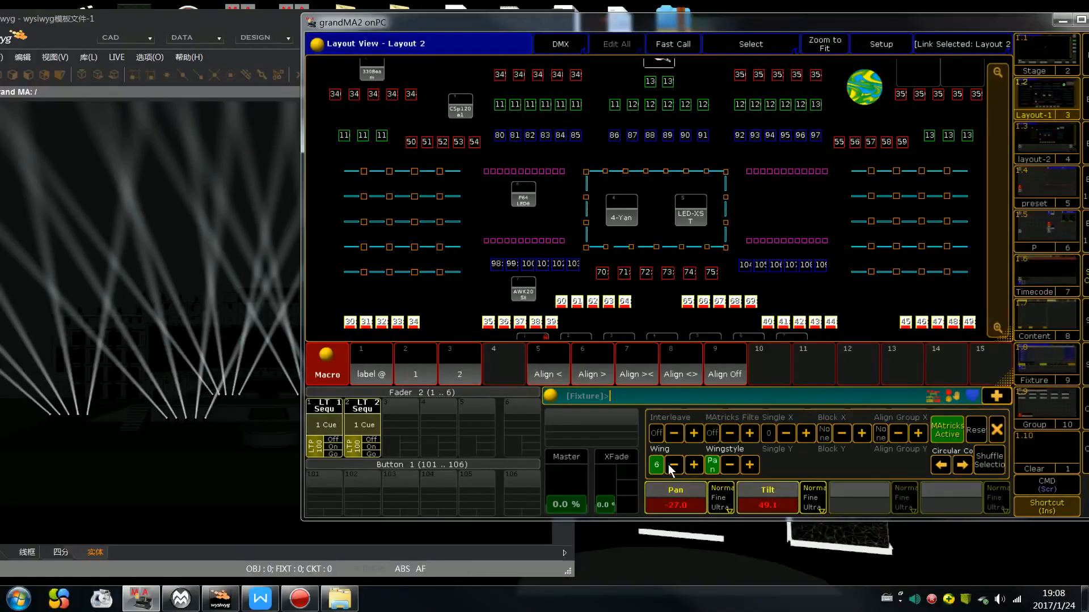
click(731, 464)
click(752, 464)
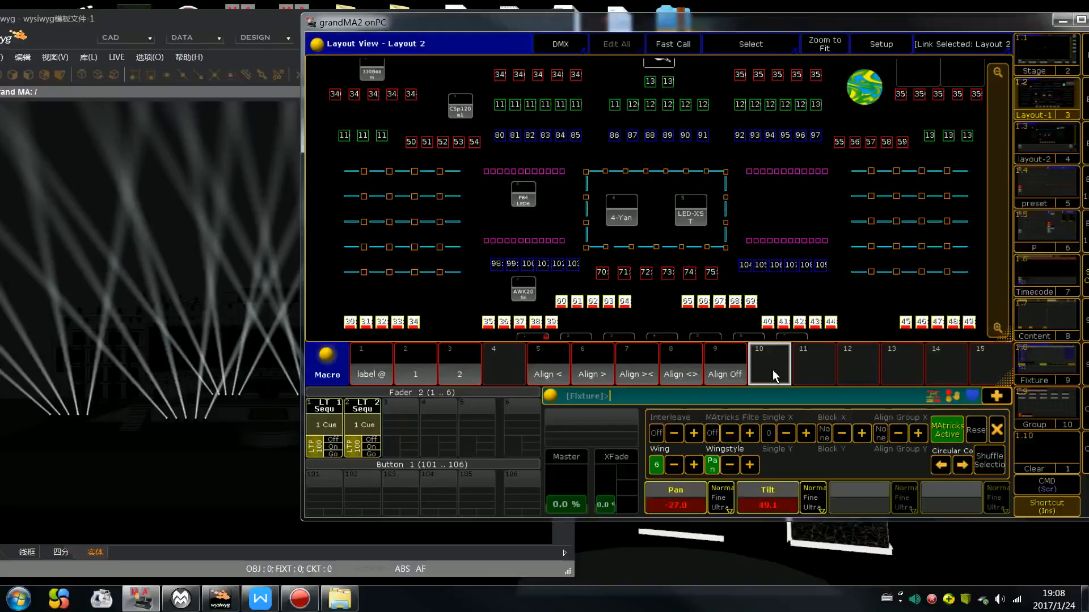
key(BackSpace)
key(BackSpace)
key(BackSpace)
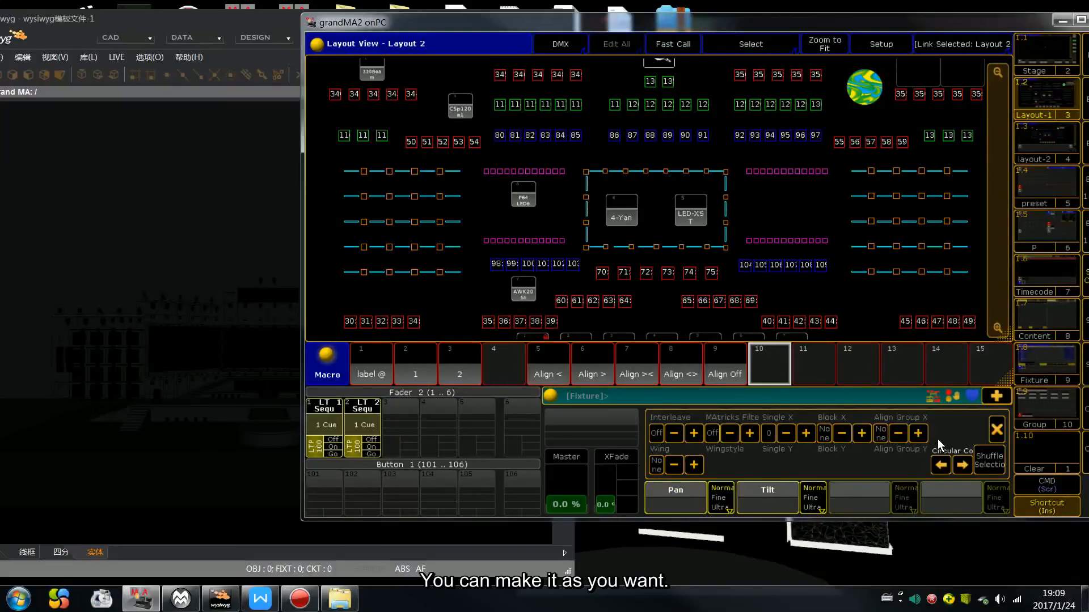
click(995, 432)
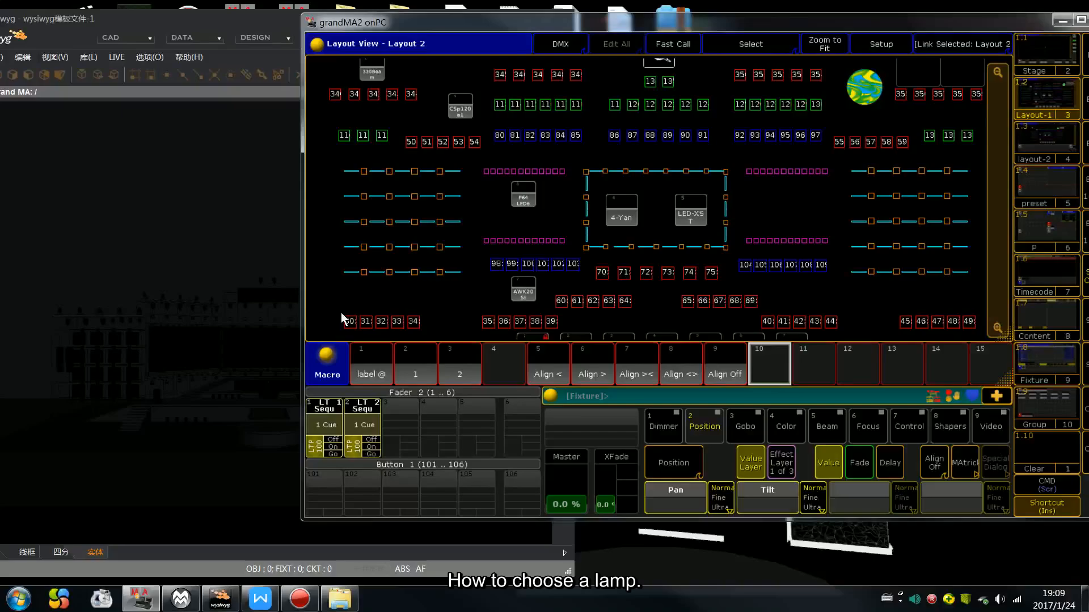
Select beams 30–34 and 45–49 in the layout, bring them to full, then clear the selection and values.
drag(342, 312, 432, 334)
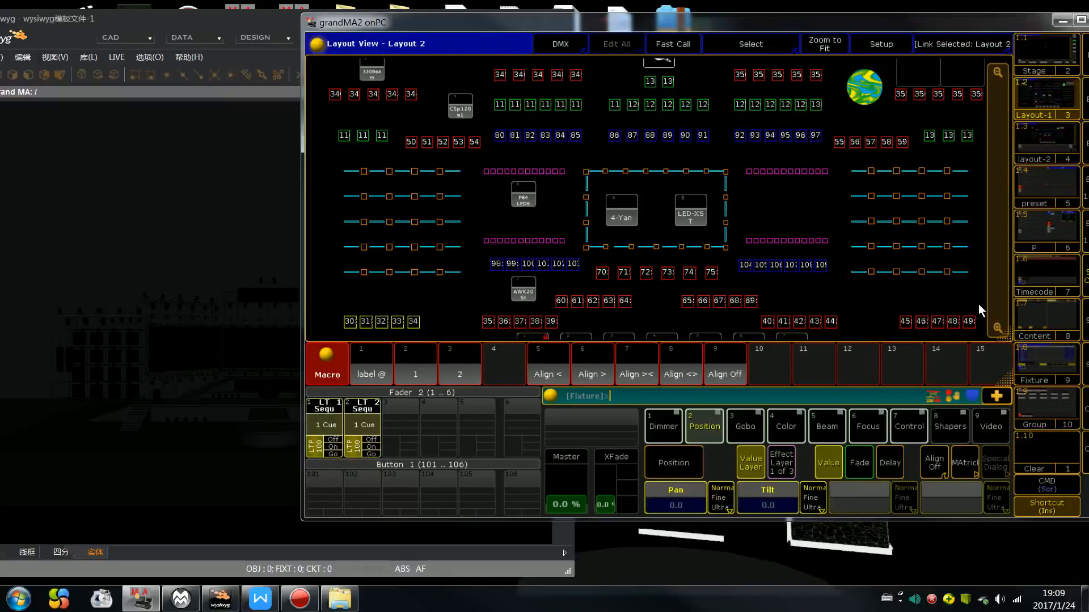
drag(978, 304, 884, 342)
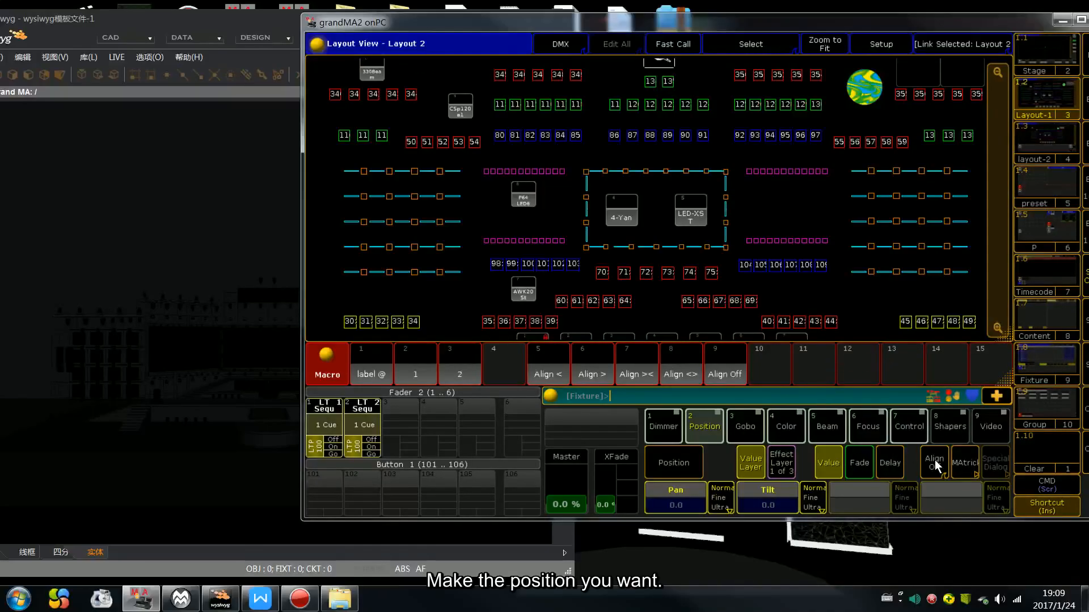
key(f)
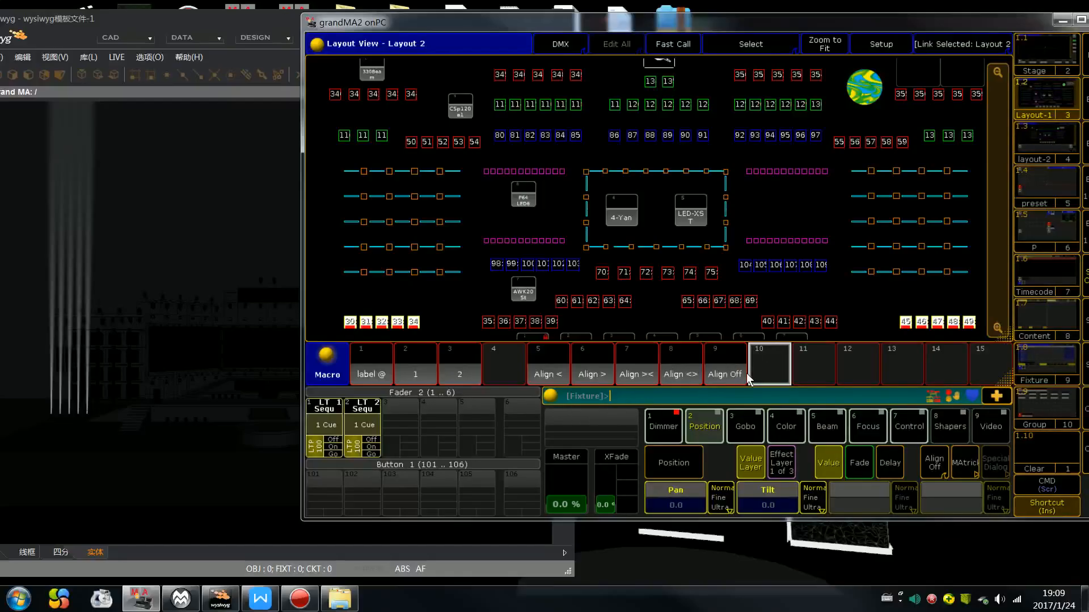
key(Escape)
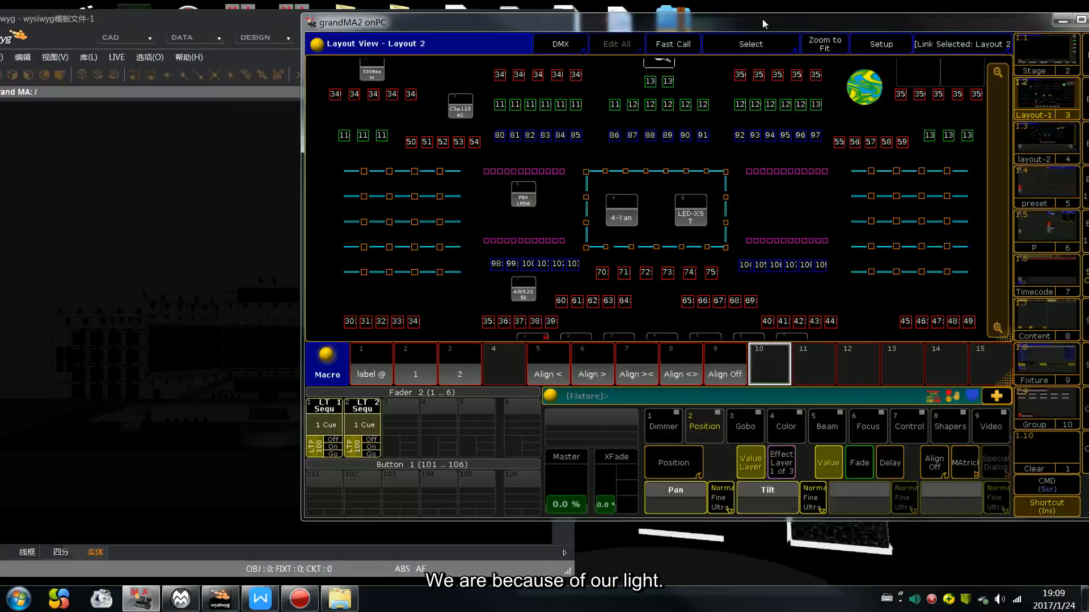
Reposition the console window and examine the 330Beam groups in the Group pool.
drag(763, 23, 660, 22)
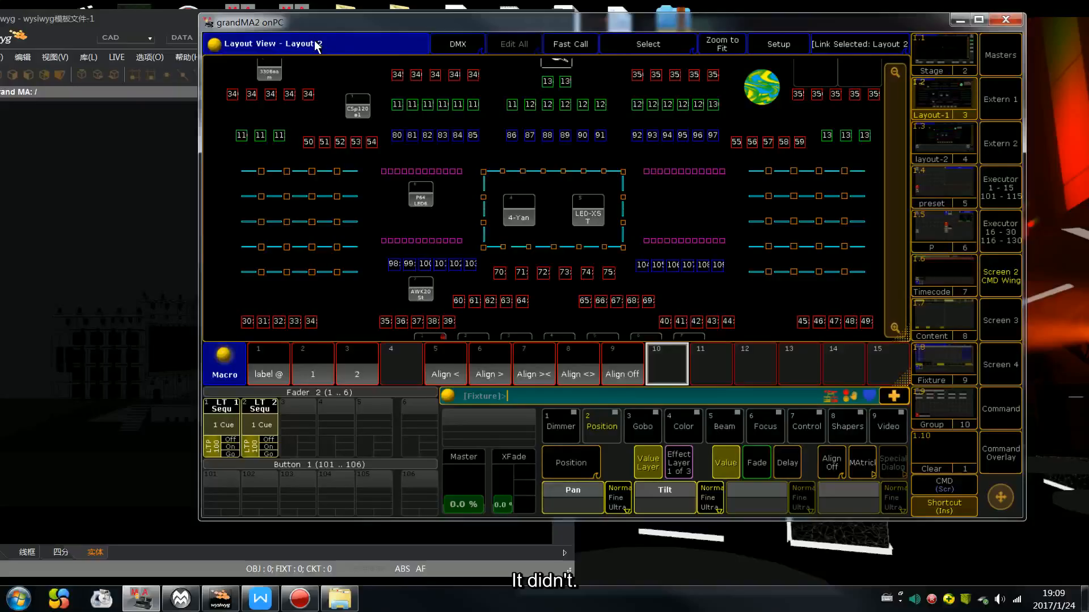
drag(315, 28, 297, 41)
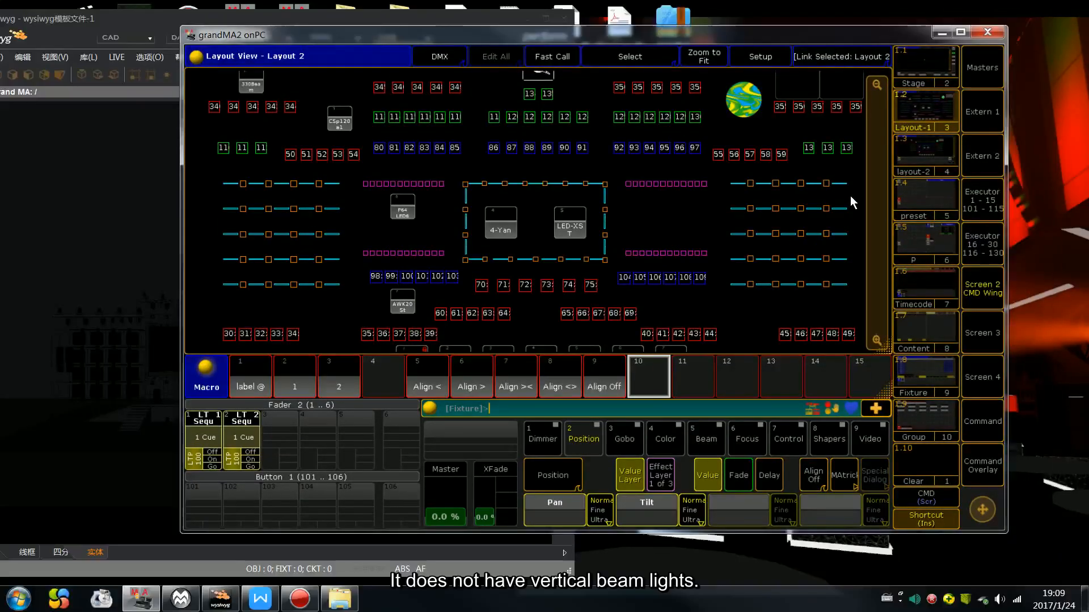
click(923, 420)
drag(399, 41, 627, 41)
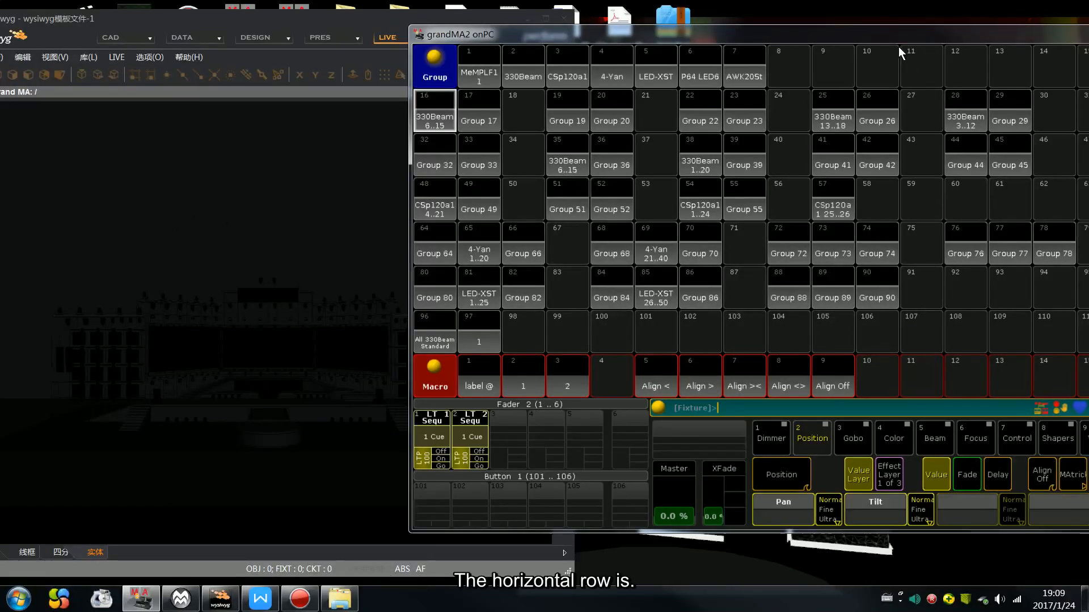
drag(899, 42, 681, 42)
Return to the Layout 2 fixture view, select the two upper inner rows of beams, and clear the selection.
click(930, 158)
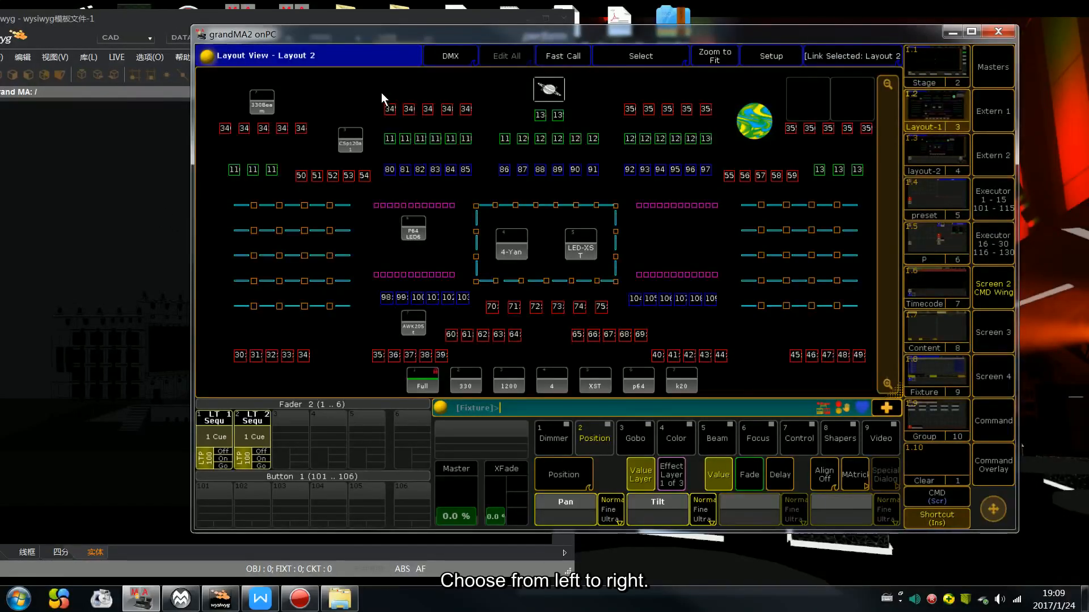
drag(381, 93, 485, 114)
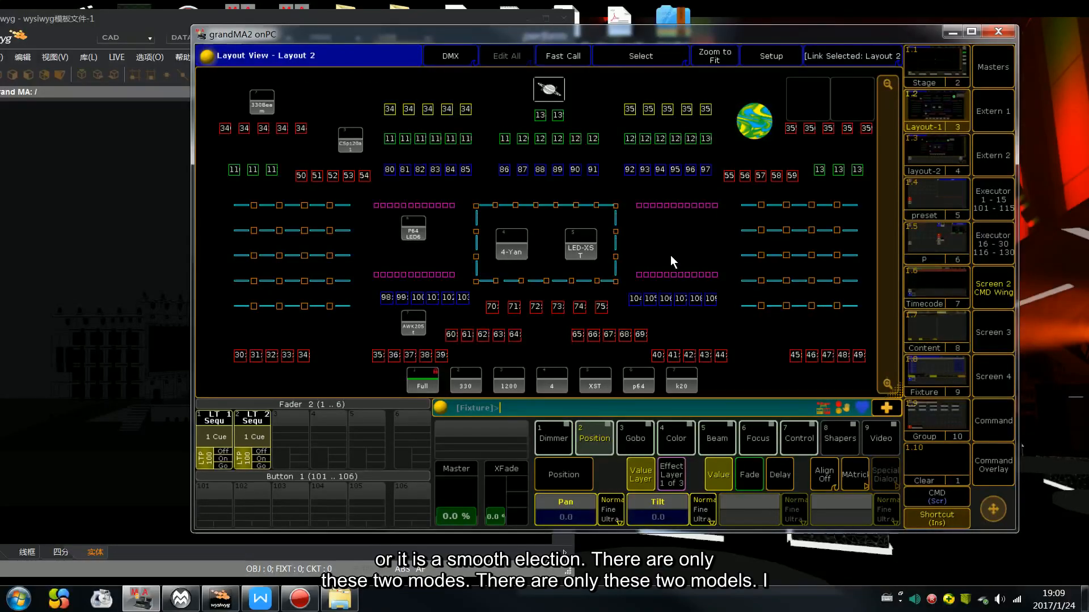
key(Escape)
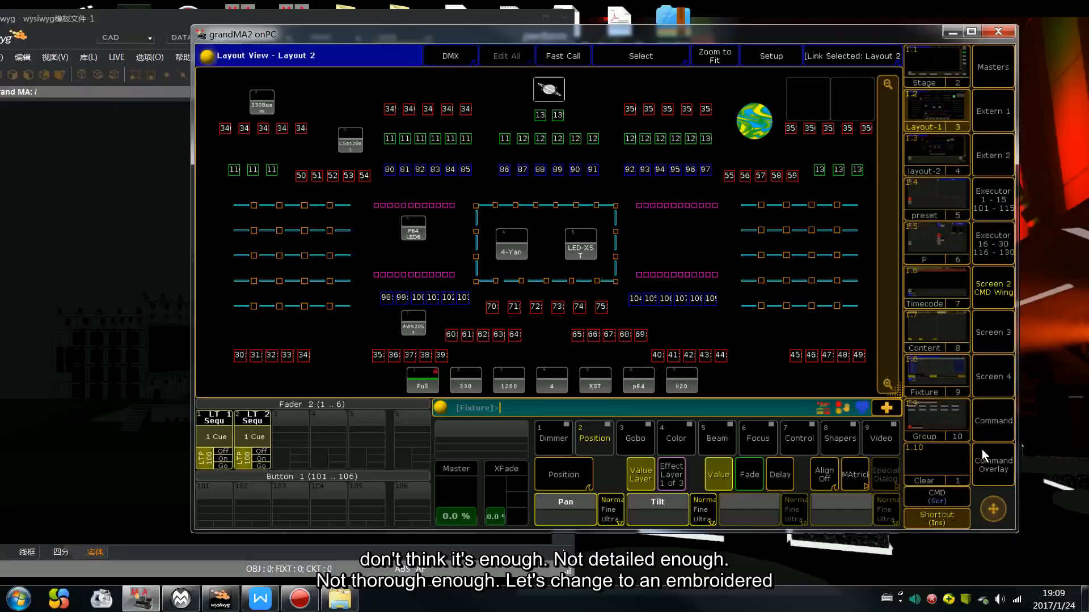
Load the show 12=7.show.gz with all data options checked, saving the current show first.
click(984, 434)
click(435, 297)
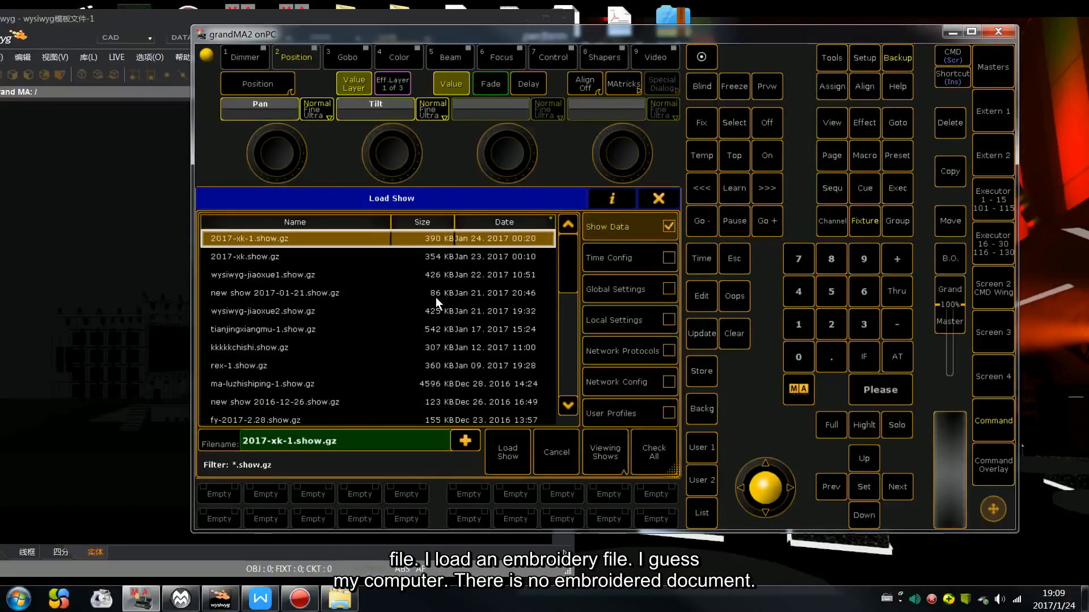
scroll(329, 267, down, 11)
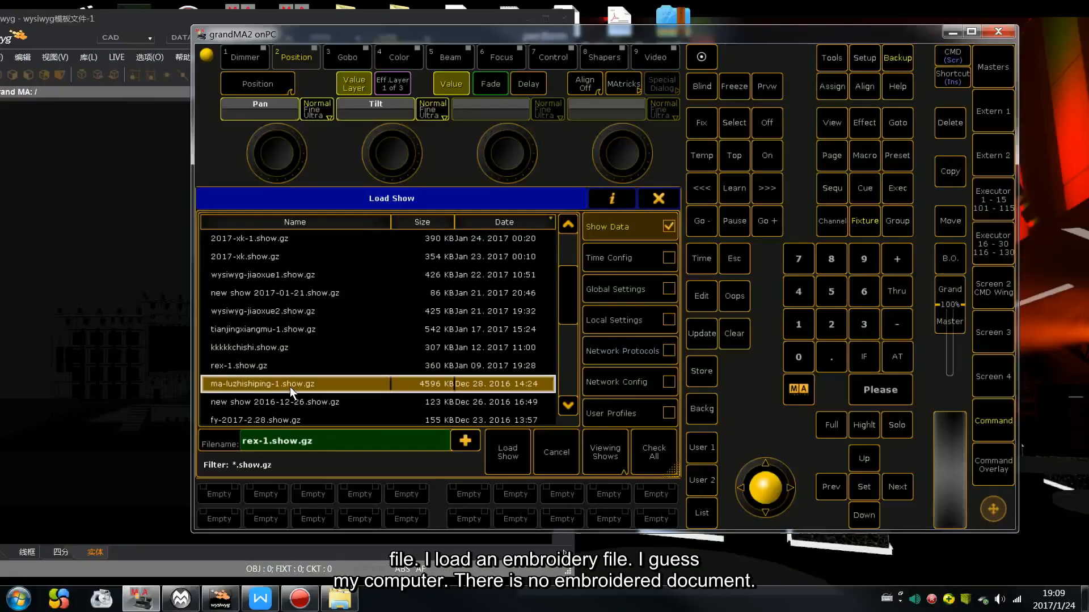
scroll(290, 386, down, 5)
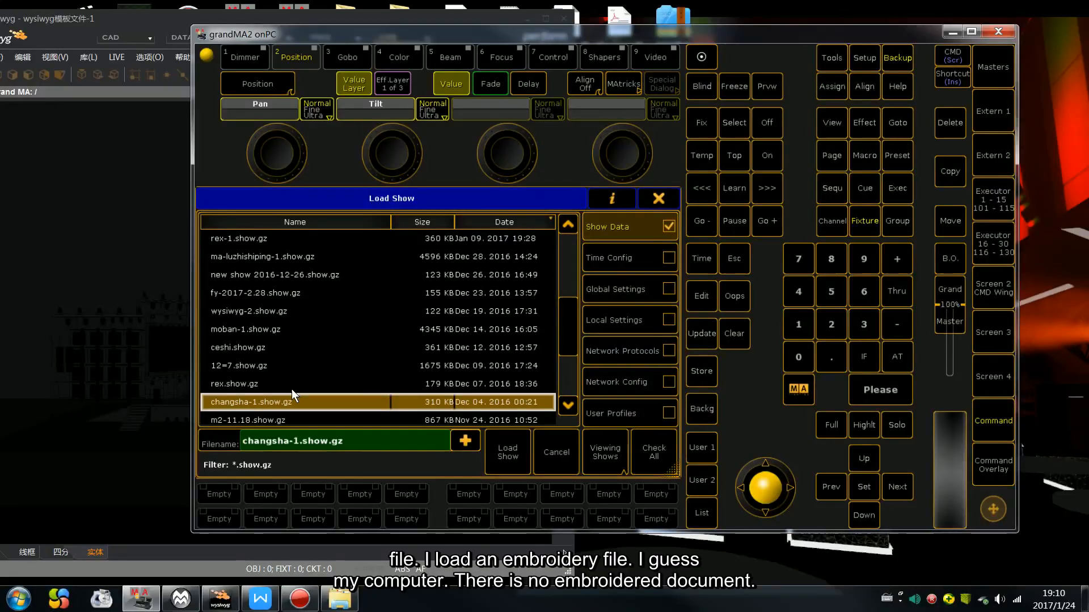
scroll(293, 390, up, 2)
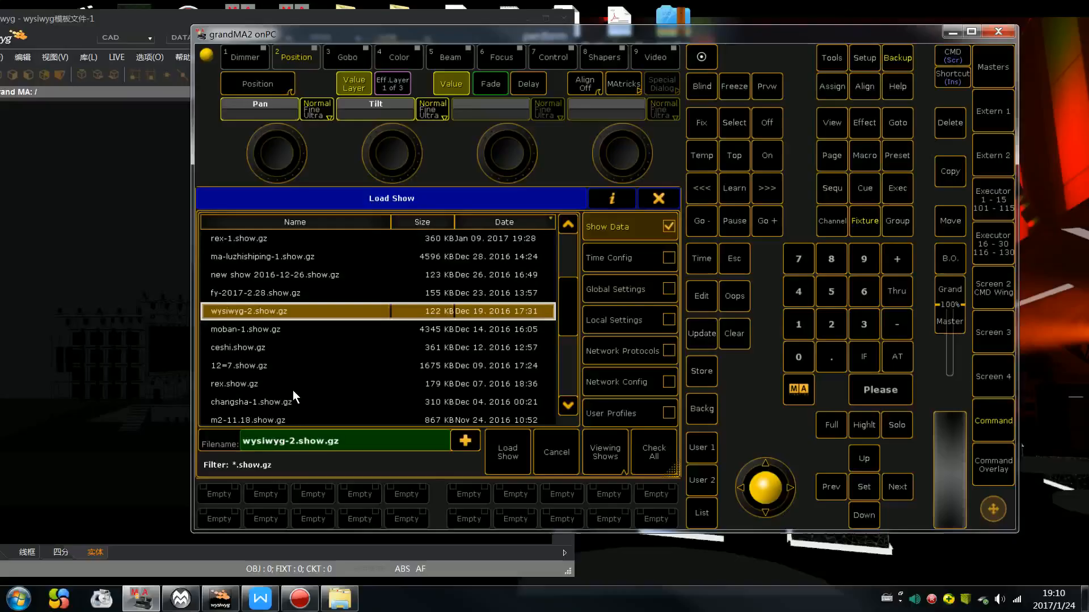
click(311, 293)
scroll(295, 281, up, 1)
scroll(295, 282, down, 5)
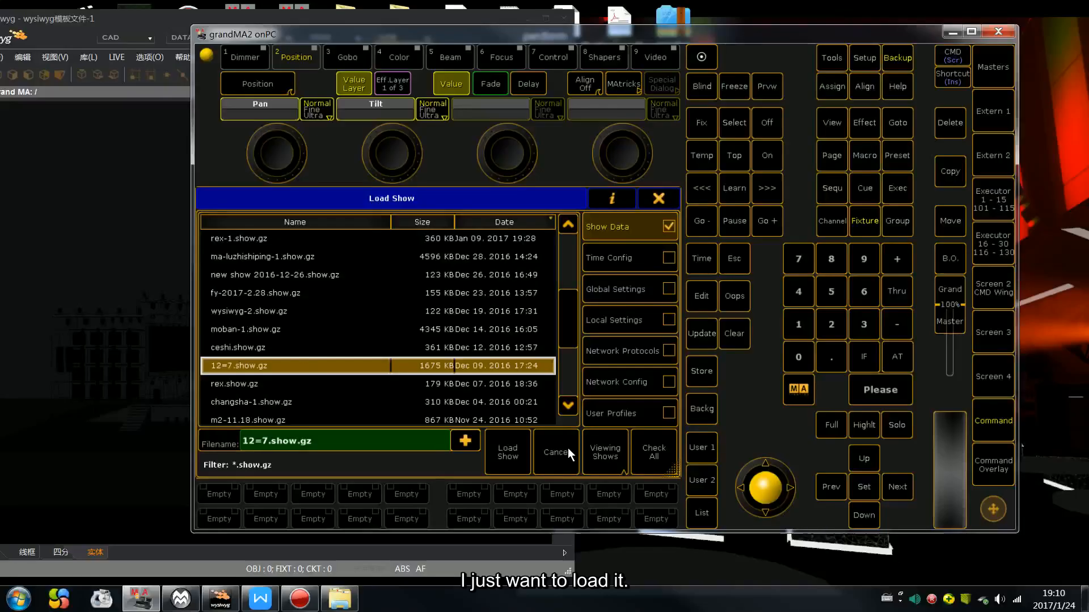
click(645, 457)
click(501, 461)
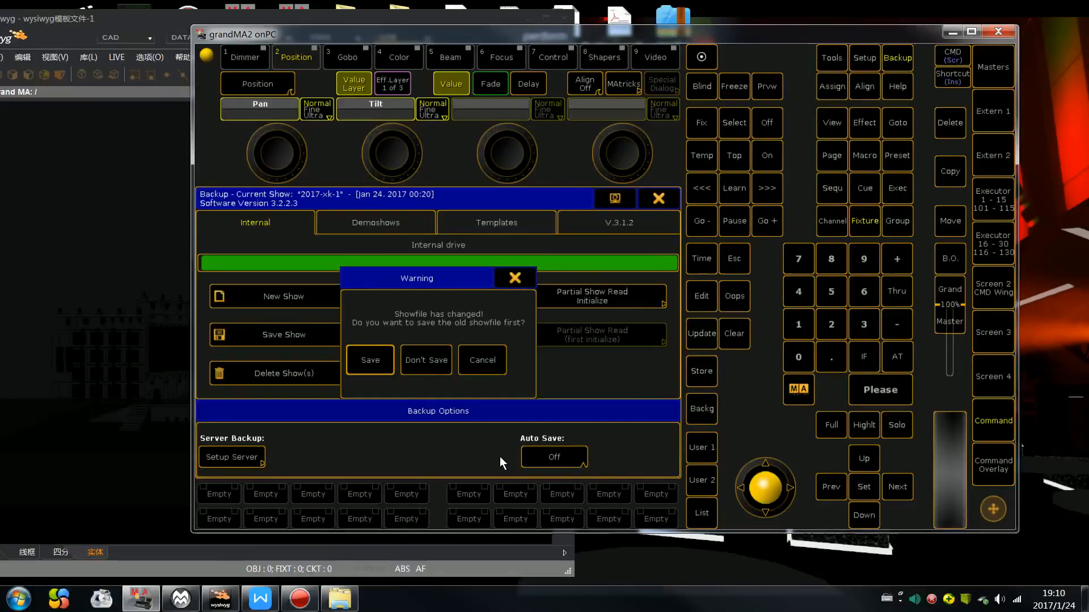
click(386, 360)
click(659, 198)
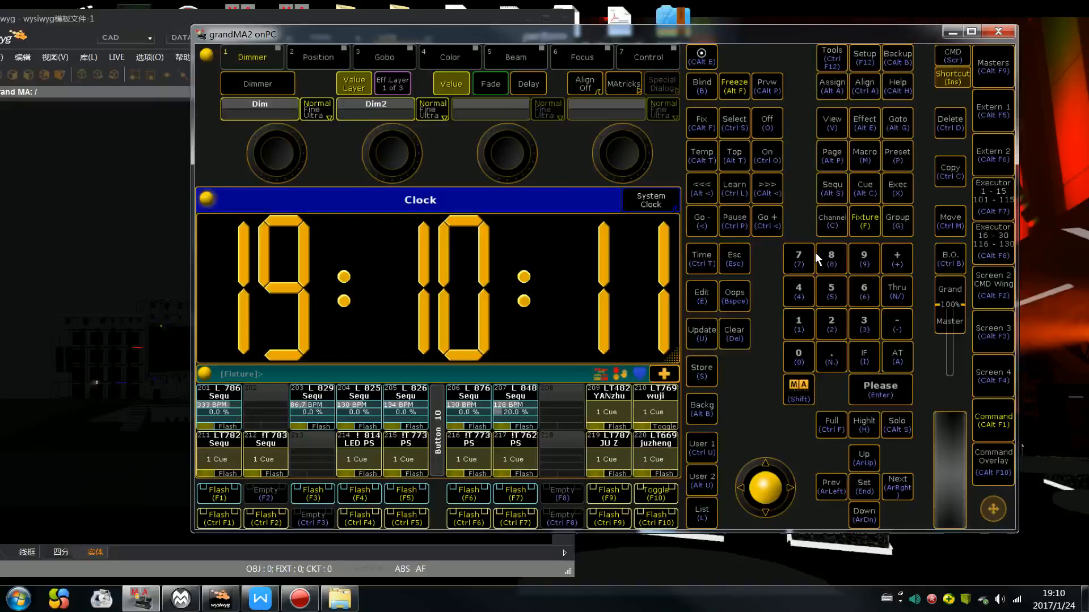
Check the loaded show's fixture layout, then load moban-1.show.gz with all data options checked.
click(991, 293)
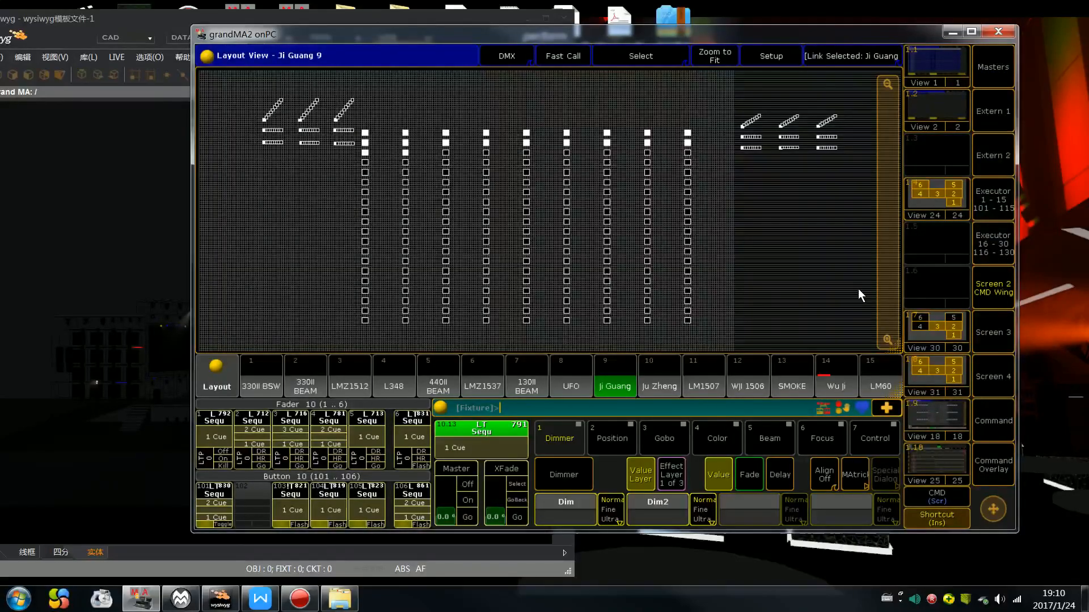
click(990, 438)
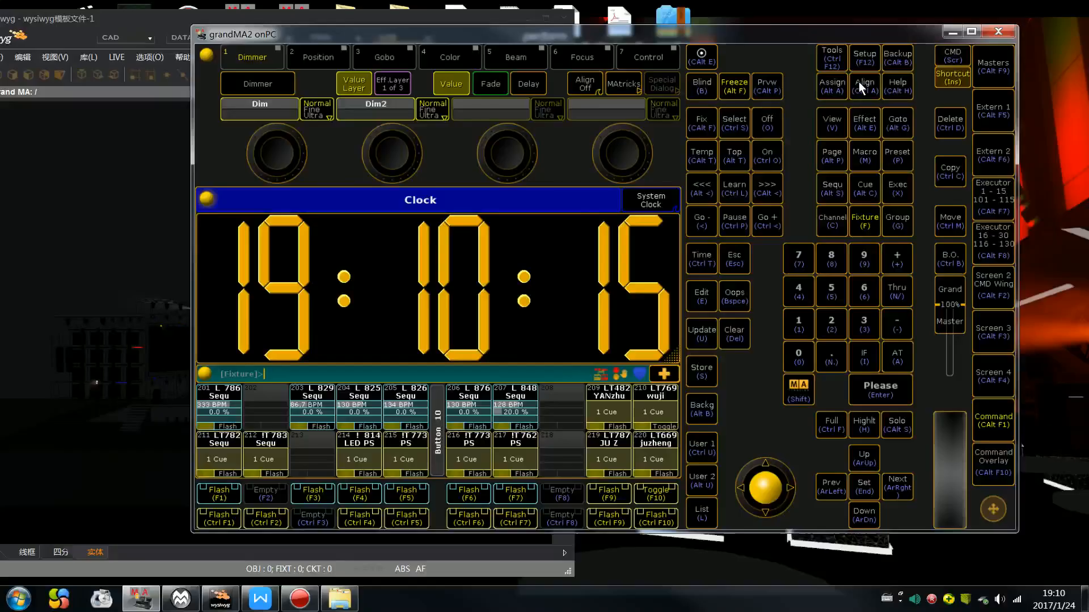
click(897, 57)
click(480, 299)
scroll(384, 304, down, 10)
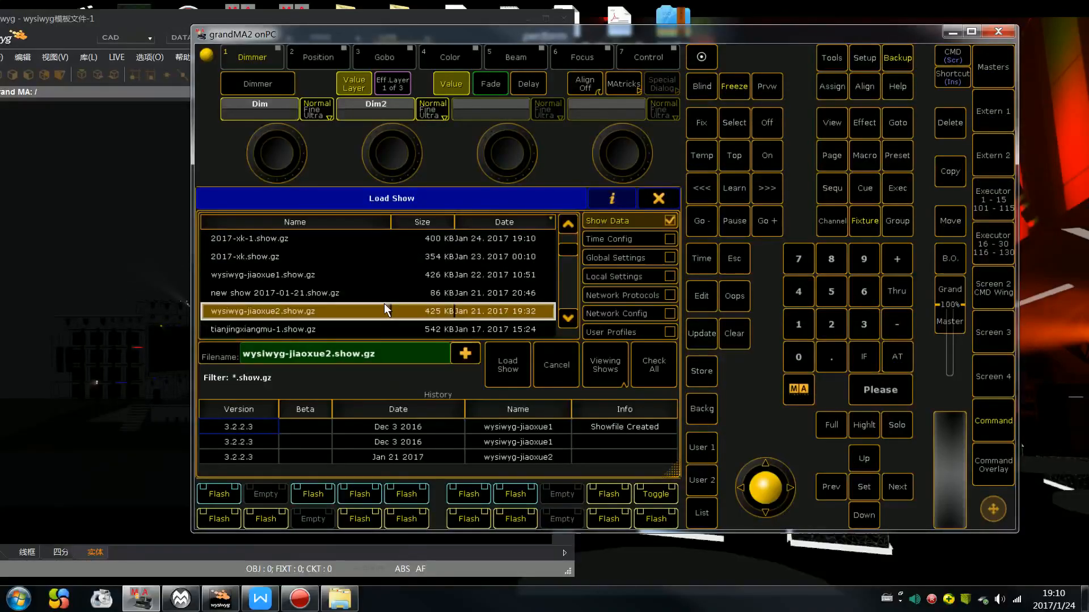
scroll(392, 304, down, 2)
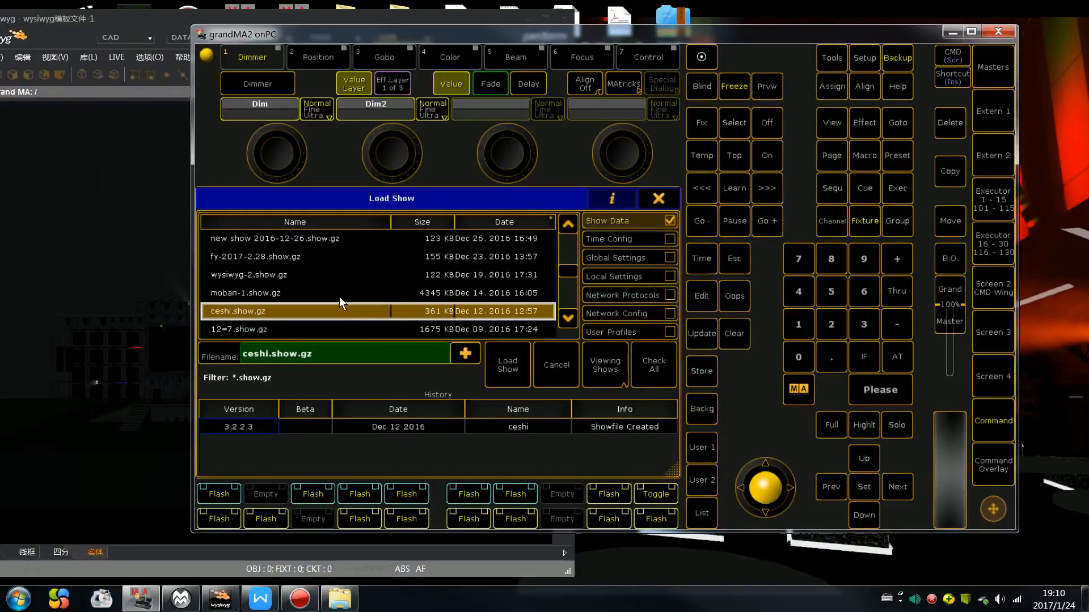
click(287, 292)
click(641, 362)
click(509, 369)
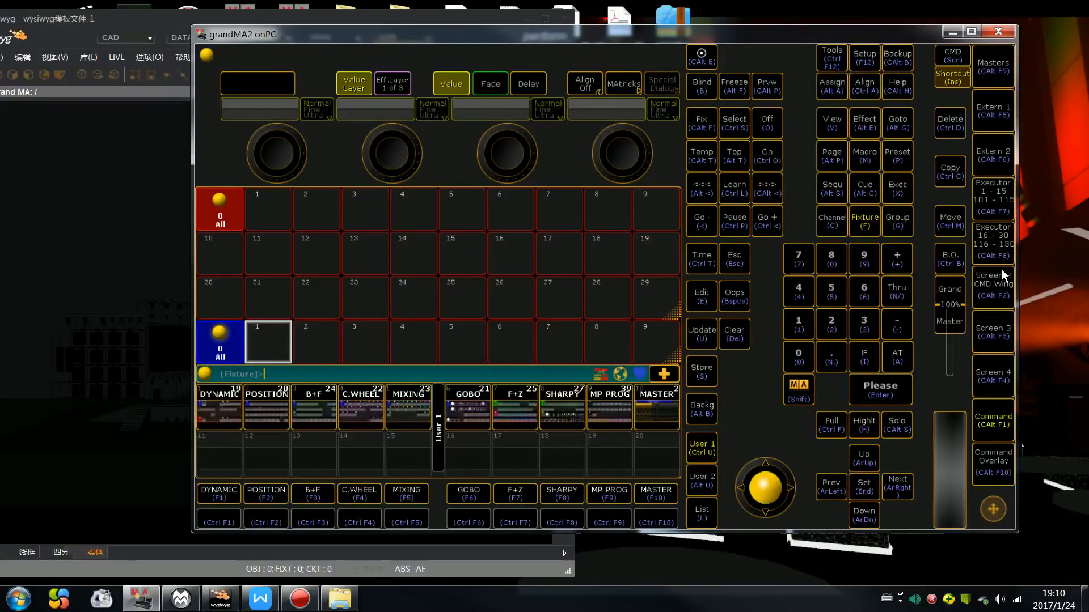
Look through the moban-1 show's stored views, from TC EDIT, TRACK and FIXTURE to PRESET, D+ and LAYOUT, for a usable fixture arrangement.
click(997, 282)
click(929, 150)
click(929, 107)
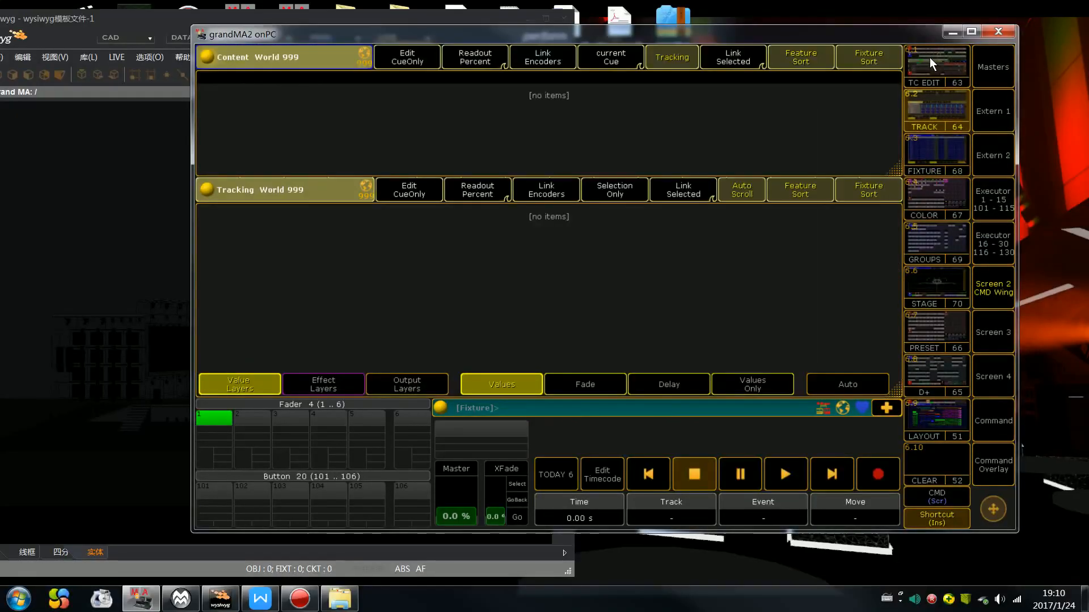
click(930, 64)
click(935, 149)
click(936, 199)
click(938, 250)
click(946, 288)
click(949, 334)
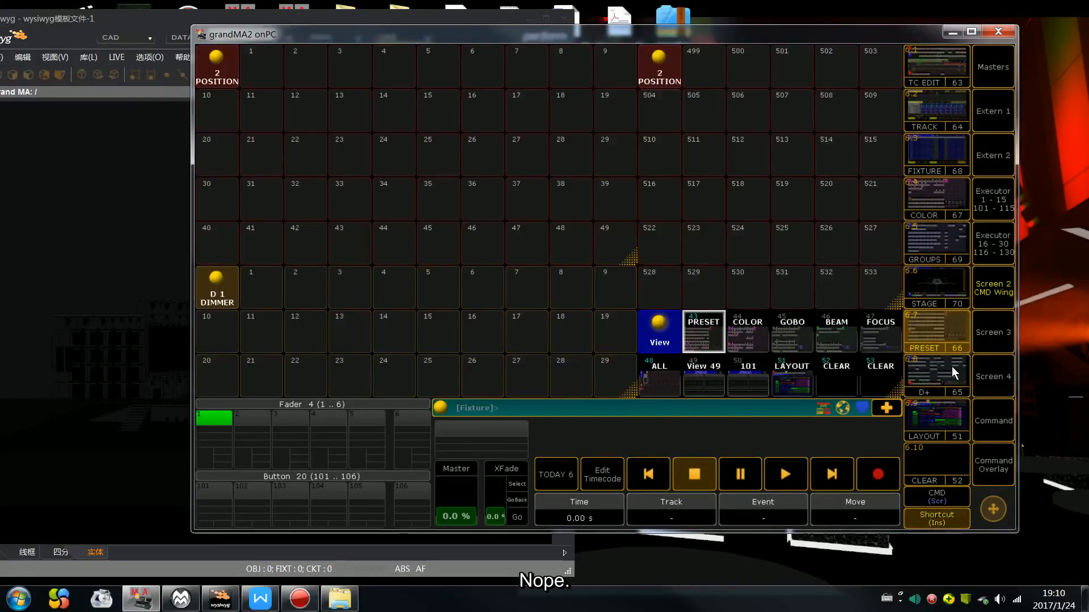
click(951, 367)
click(945, 414)
Load 2017-xk-1.show.gz again with all data options checked, without saving the current show.
click(994, 423)
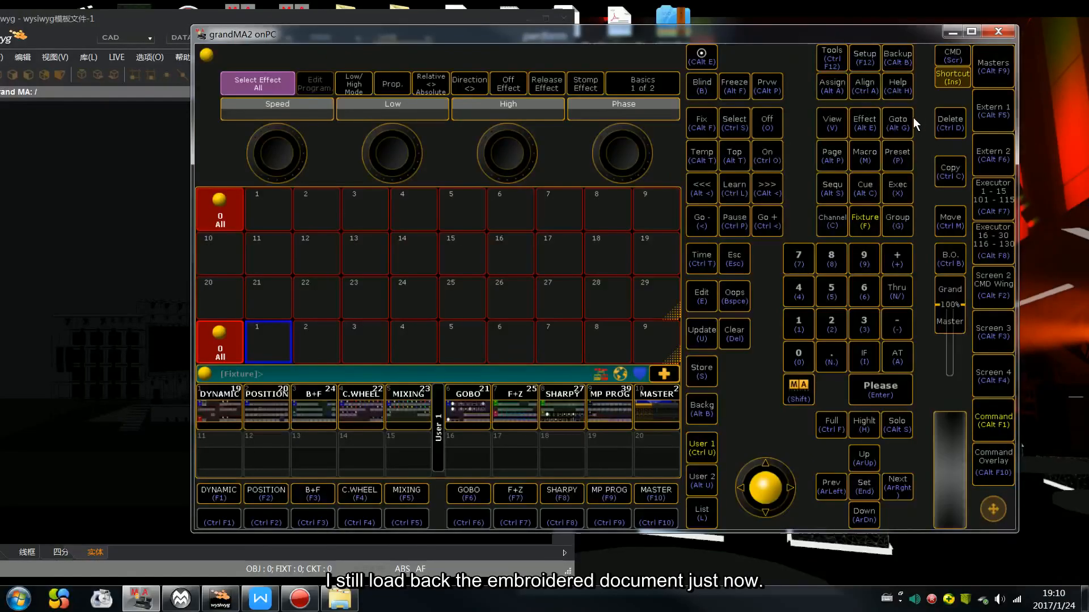
click(898, 57)
click(414, 298)
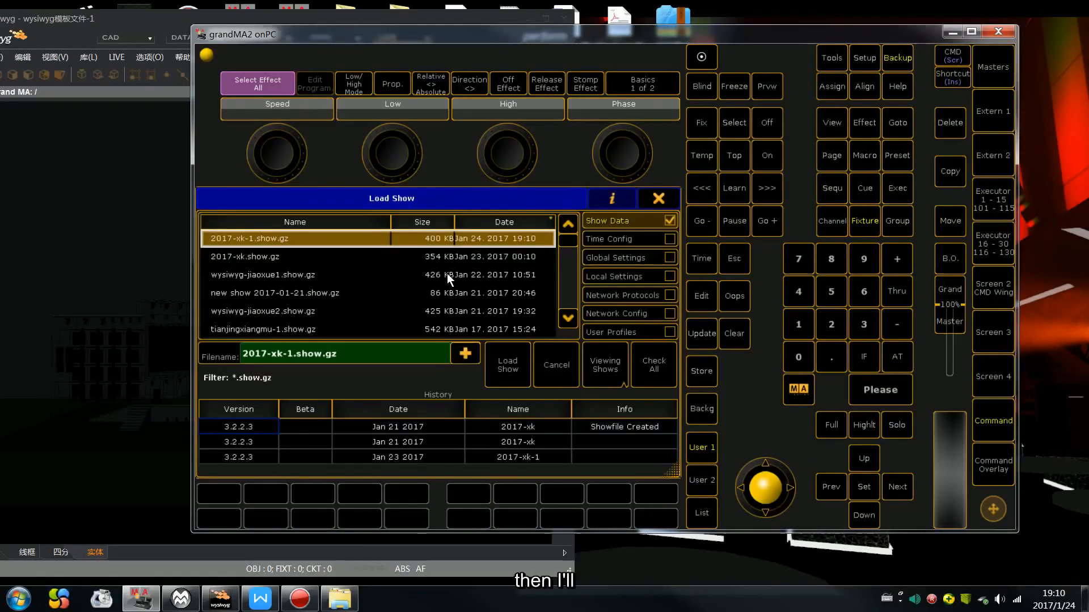
click(652, 356)
click(504, 357)
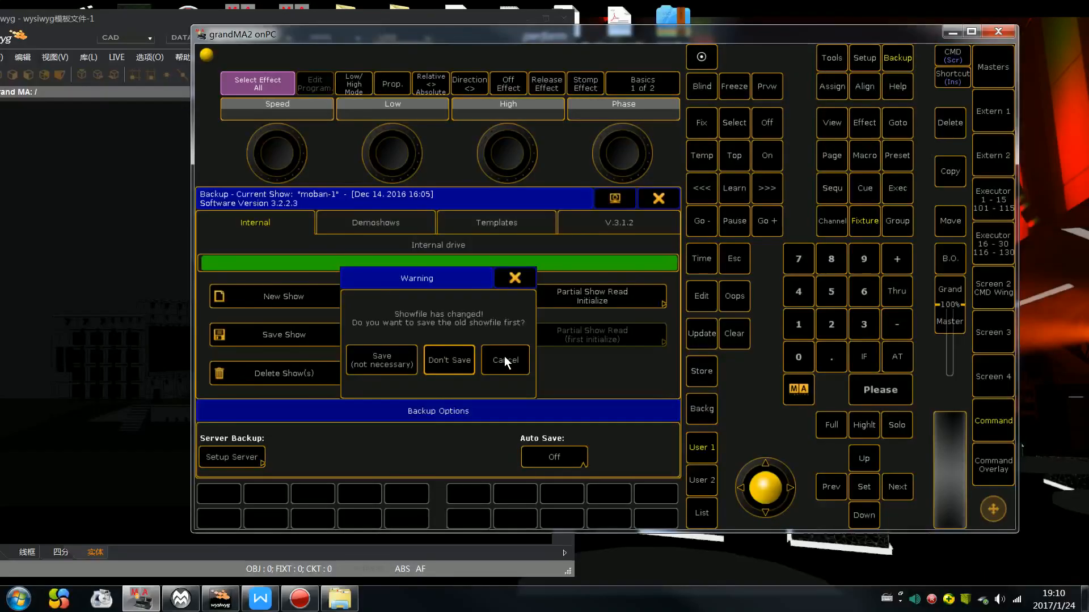
click(443, 358)
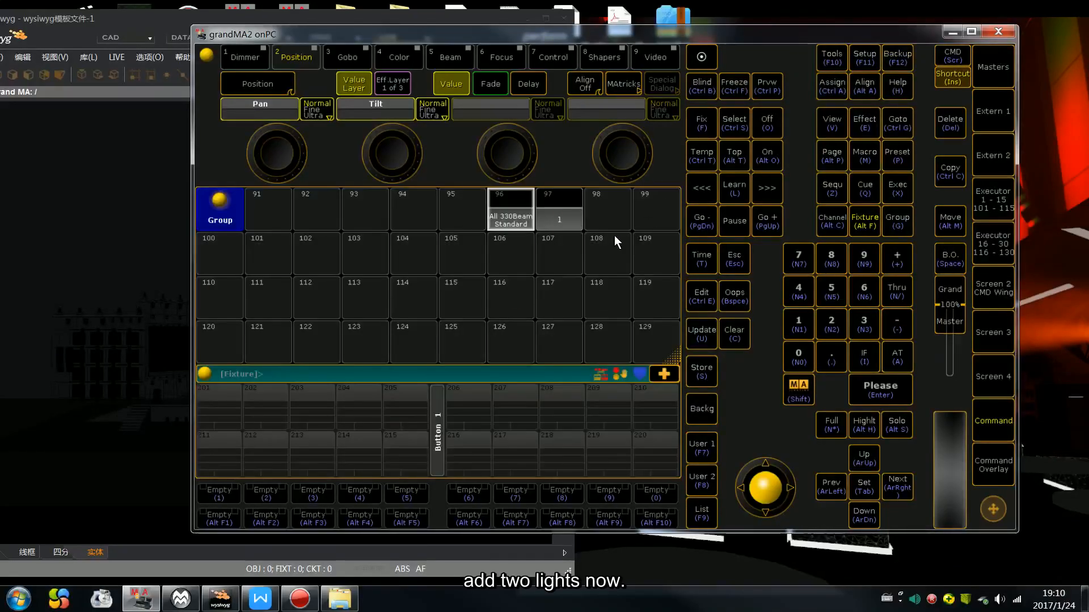
Launch MA 3D v3.2.2.3 and arrange its stage view window beside the grandMA2 onPC window.
mouse_move(453, 34)
mouse_down()
mouse_move(529, 18)
mouse_move(443, 32)
mouse_move(454, 29)
mouse_up()
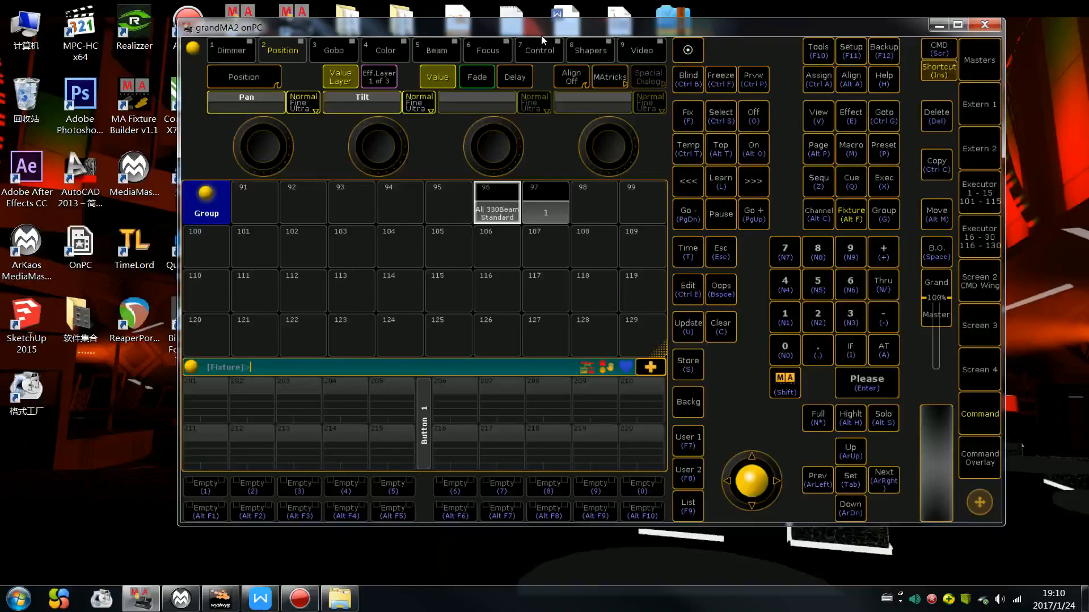
drag(549, 27, 789, 80)
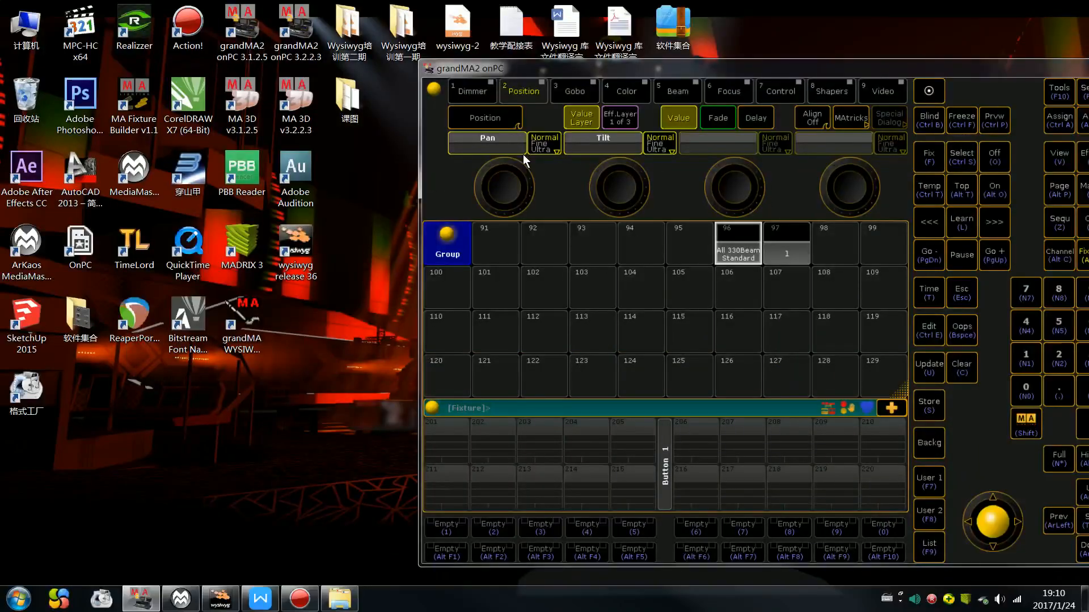
double_click(293, 106)
drag(513, 71, 374, 50)
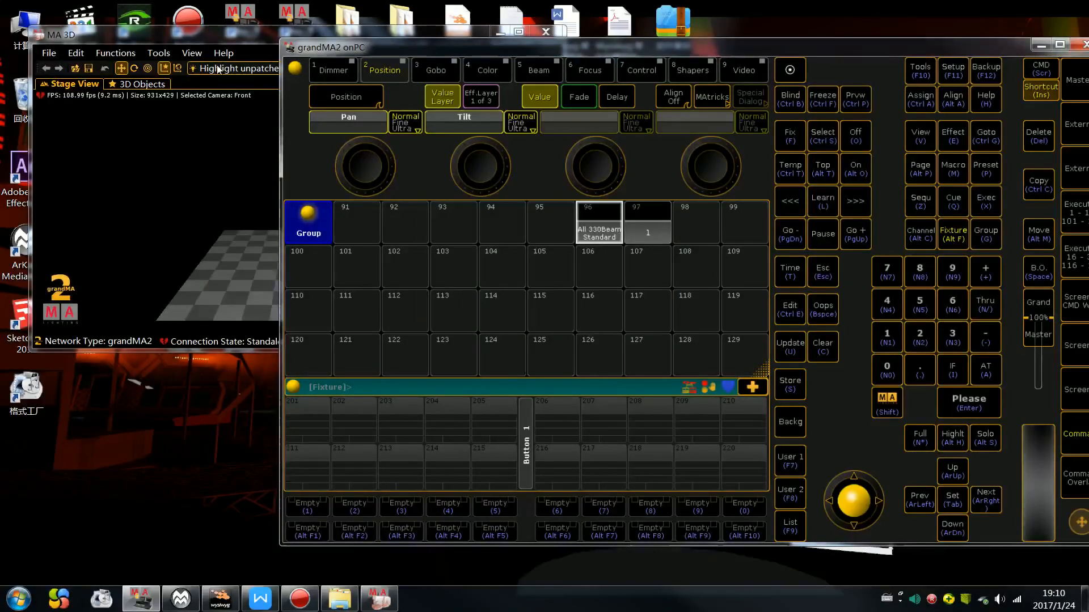
drag(217, 36, 199, 59)
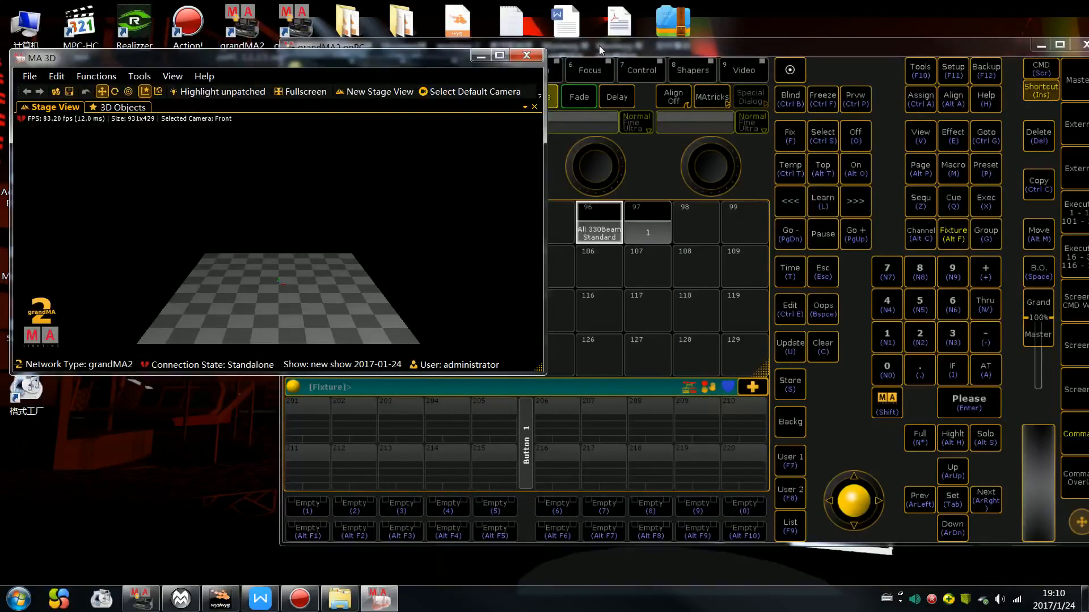
mouse_move(599, 45)
mouse_down()
mouse_move(703, 50)
mouse_move(604, 49)
mouse_up()
Open the Patch & Fixture Schedule and create a new layer at the end of the layer list.
click(904, 72)
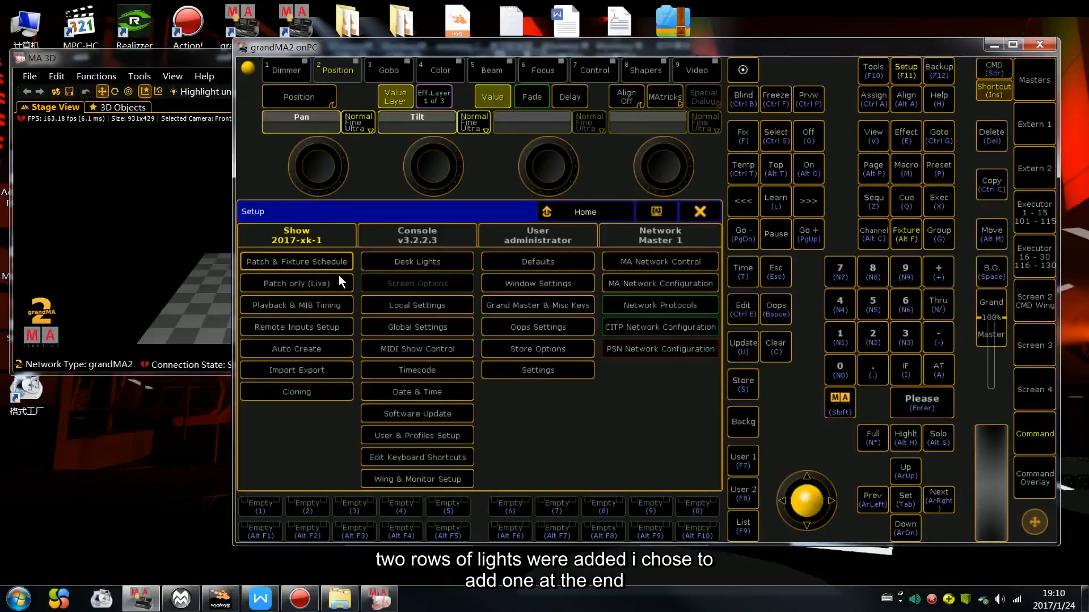
click(321, 262)
scroll(389, 349, down, 3)
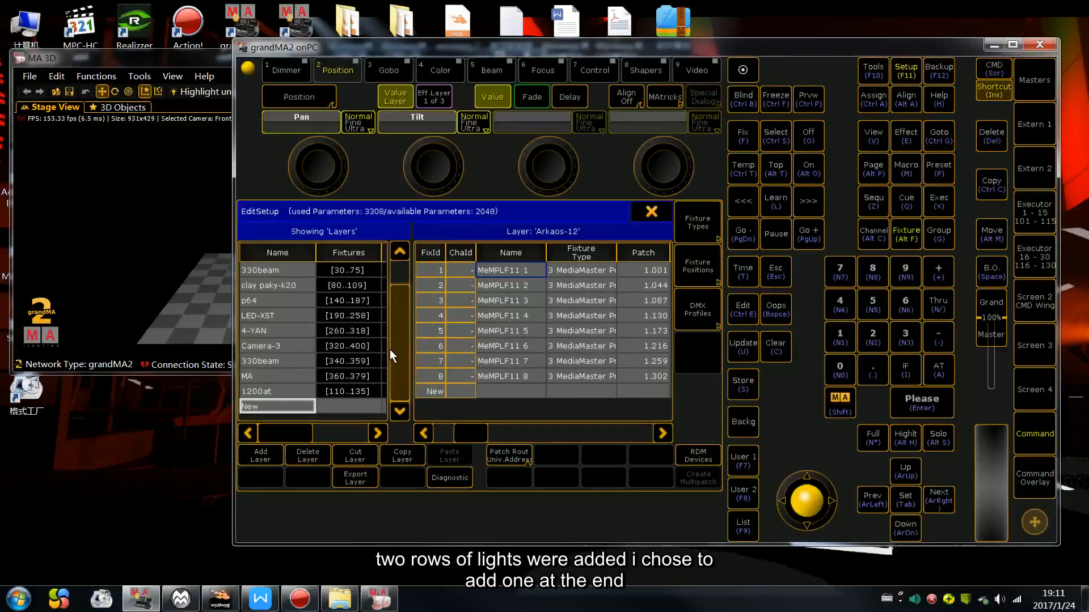
click(294, 408)
key(Return)
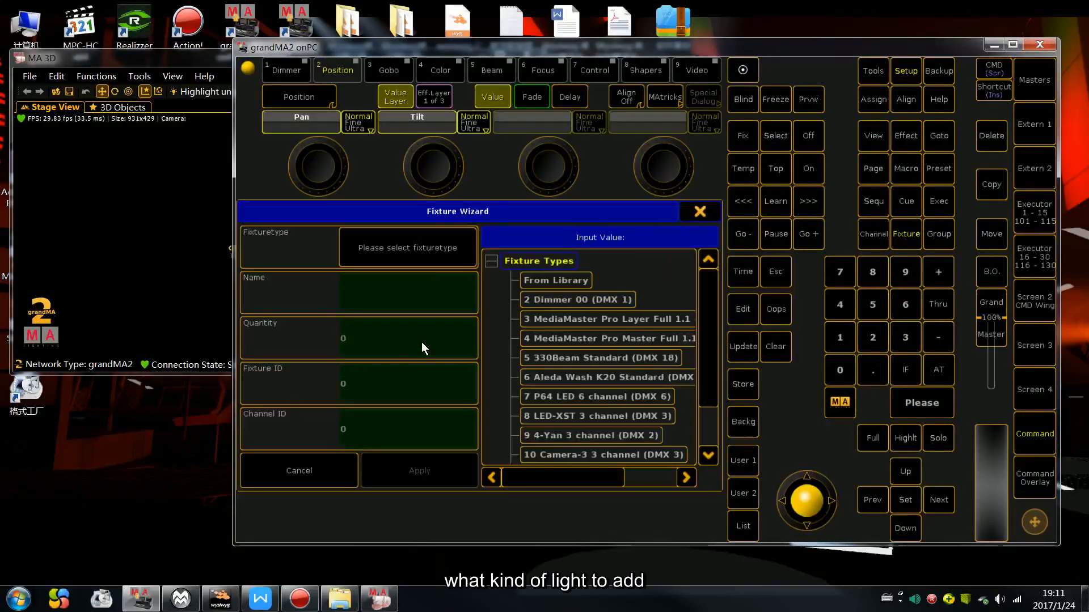
Choose 330Beam Standard as the fixture type for the new layer and set its Patch Break 1 address to 15.1.
drag(703, 329, 705, 437)
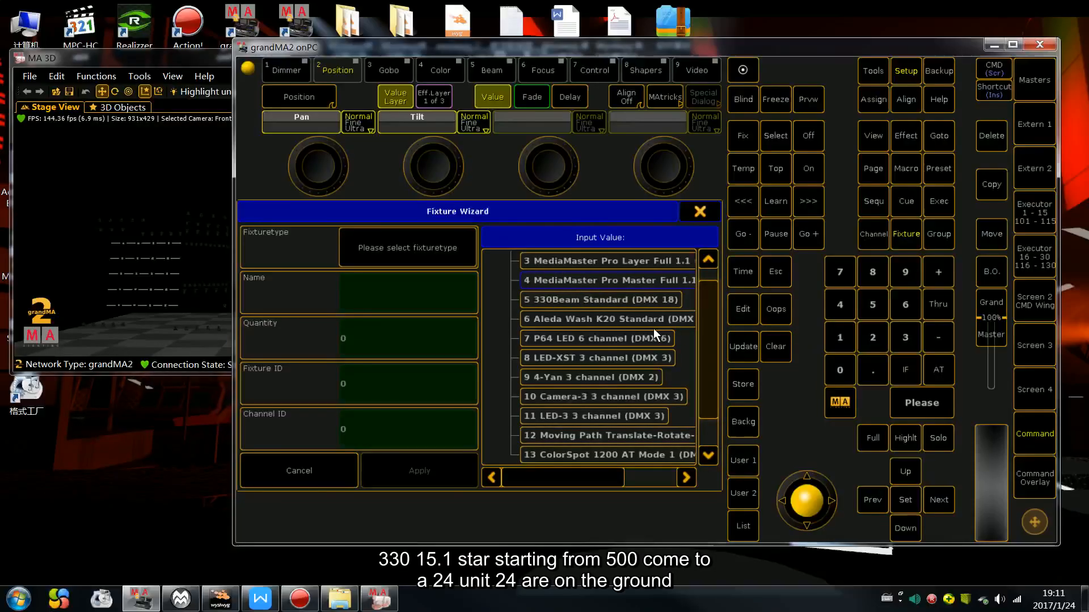
click(589, 301)
click(375, 436)
click(511, 401)
click(578, 351)
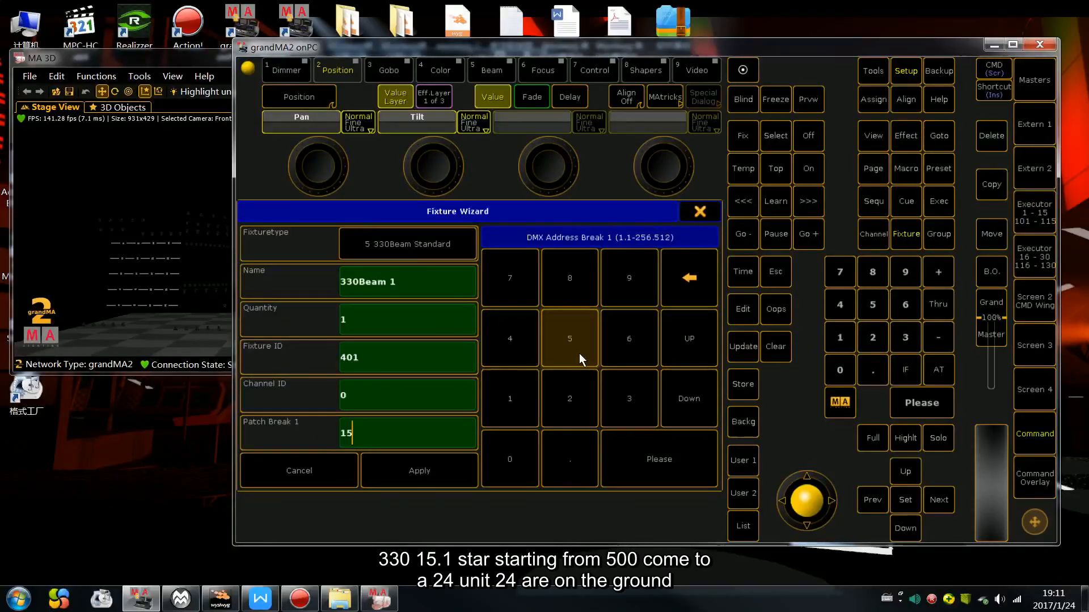
click(567, 448)
click(498, 391)
Set the fixture ID to 500 and the quantity to 24, create the fixtures, and leave the patch keeping the changes.
click(448, 361)
click(553, 351)
double_click(521, 446)
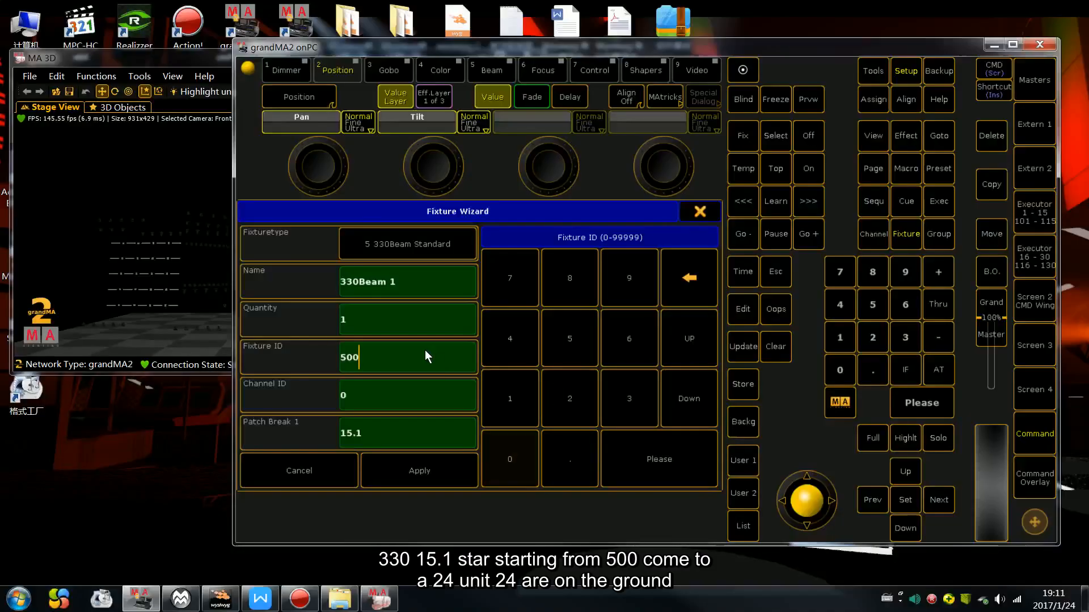
click(422, 326)
click(571, 399)
click(510, 337)
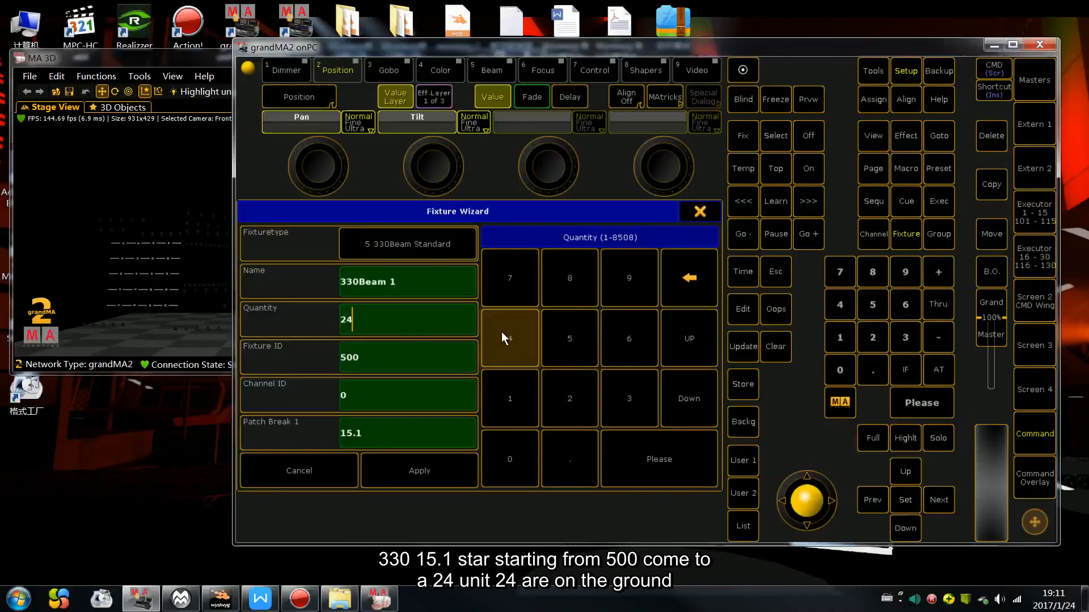
click(458, 475)
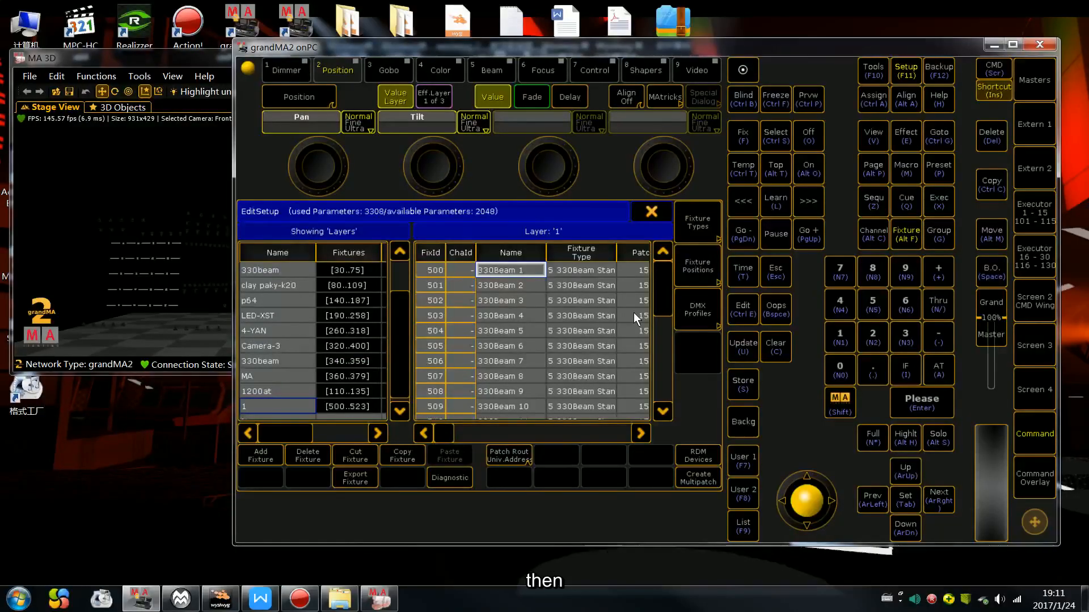
click(651, 213)
click(434, 370)
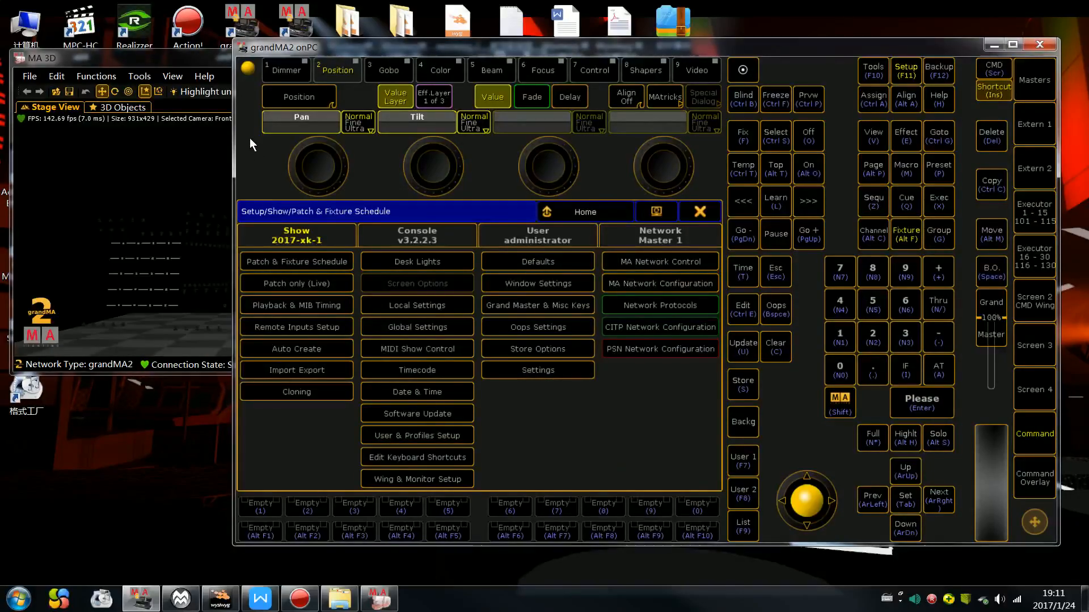
Close the setup, rearrange the MA 3D and grandMA2 onPC windows, and recall the Stage view.
click(206, 63)
drag(407, 60, 369, 63)
drag(511, 46, 675, 45)
click(811, 209)
drag(870, 45, 695, 46)
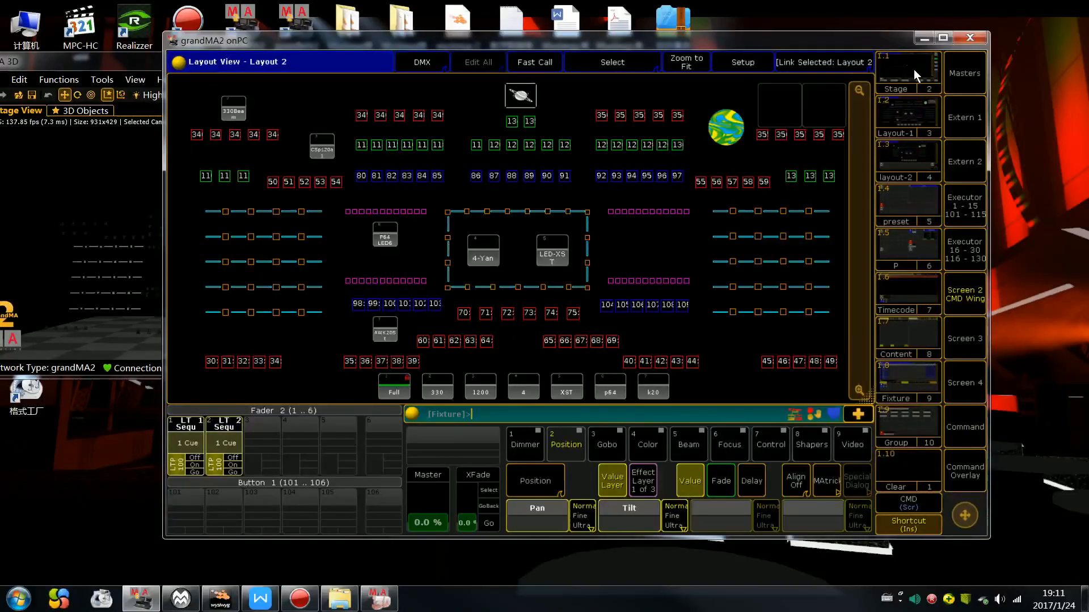
click(914, 69)
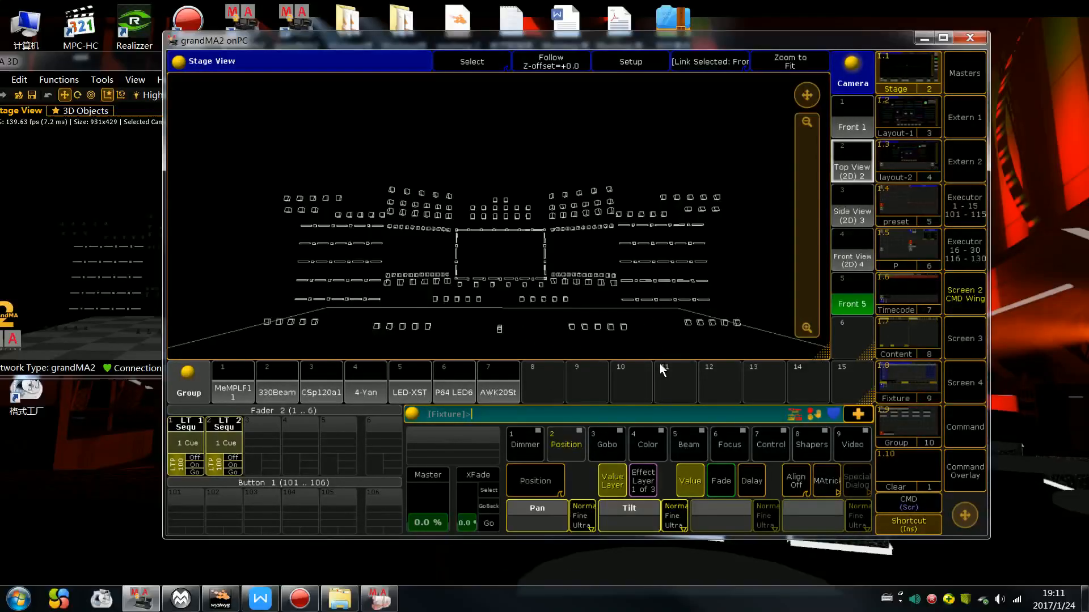
Select fixtures 500 through 523 and open the Matrix2D arrangement for them in the stage setup's Arrangement Wizard.
text(Fixture 500)
key(Return)
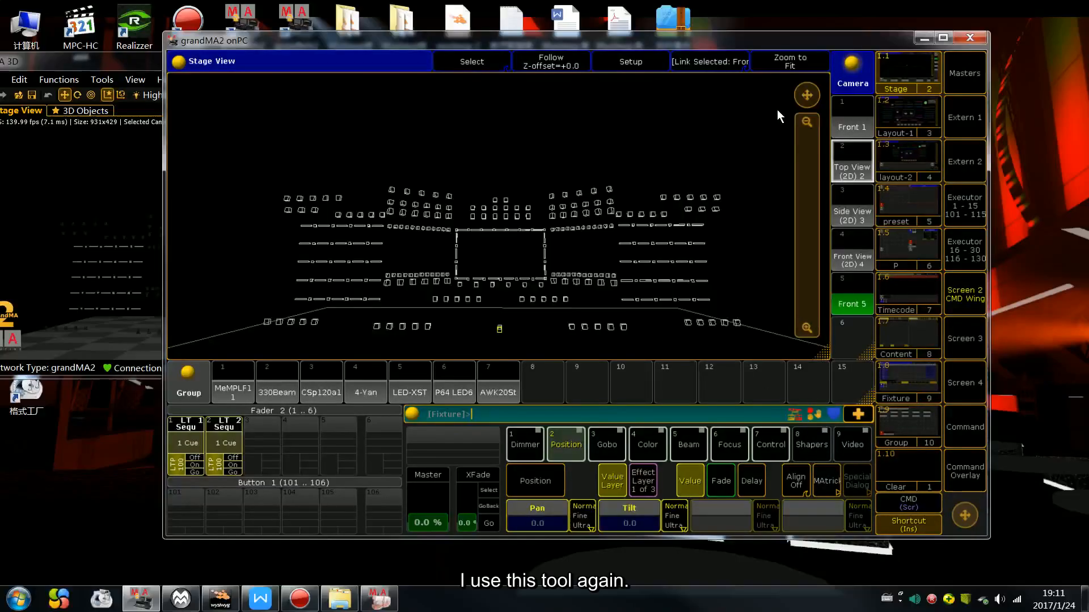
click(646, 64)
click(720, 481)
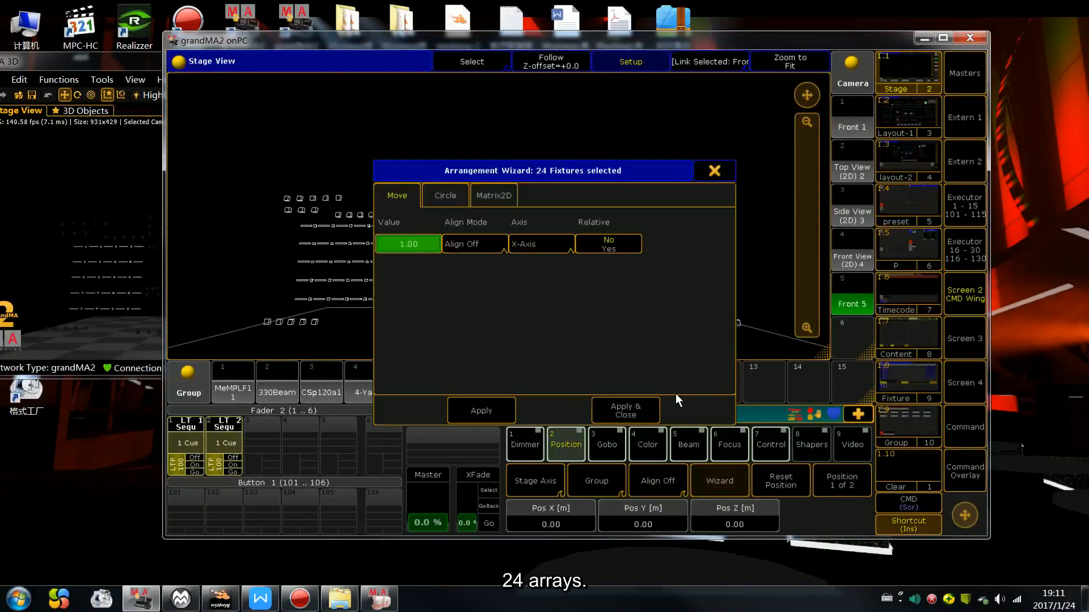
click(498, 195)
drag(549, 178, 754, 135)
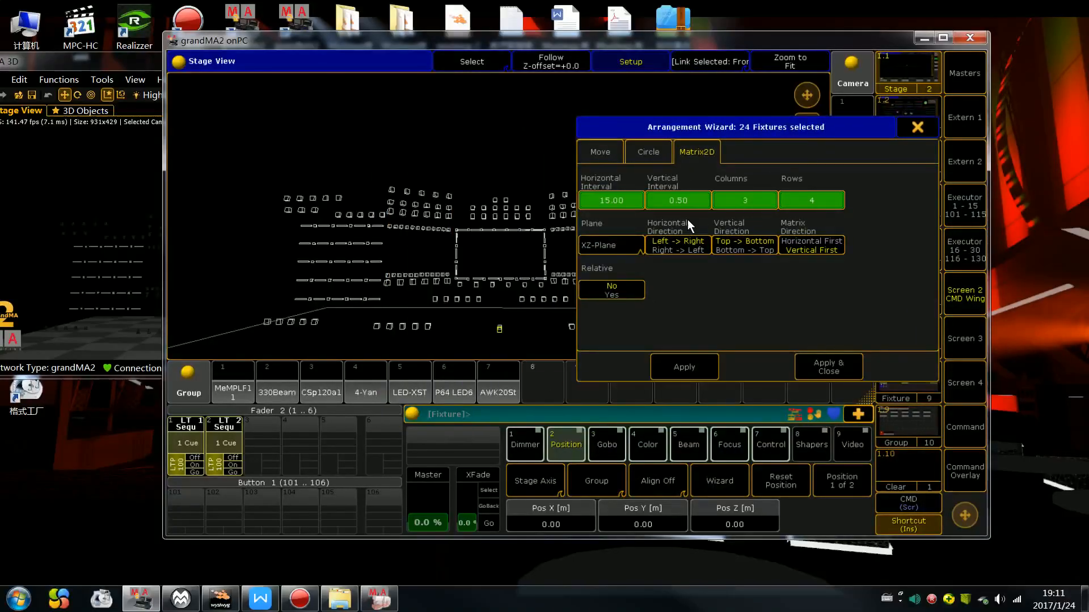
click(620, 205)
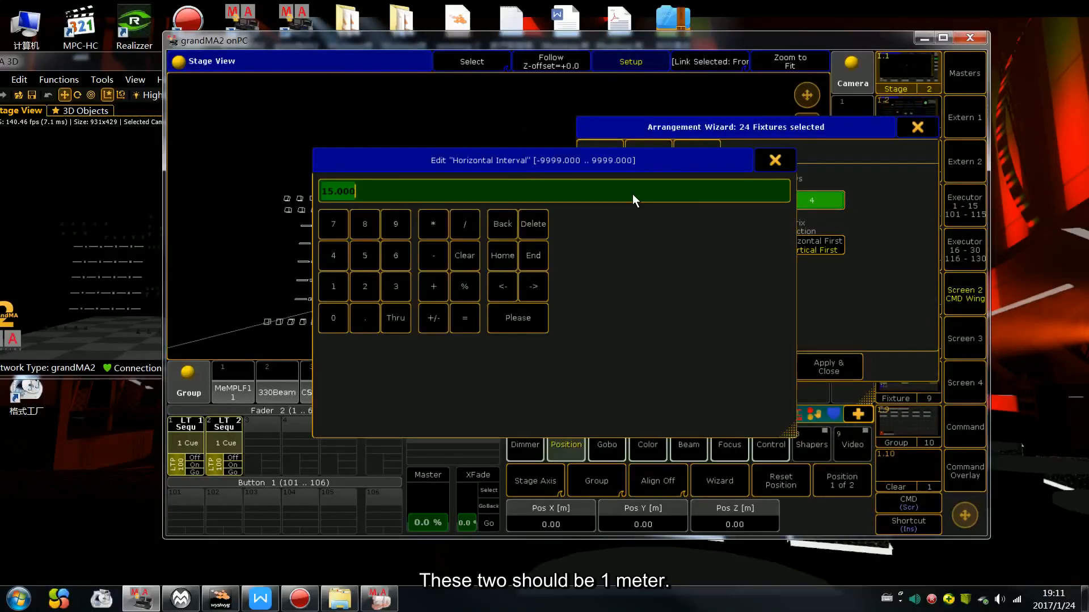
text(1)
key(Return)
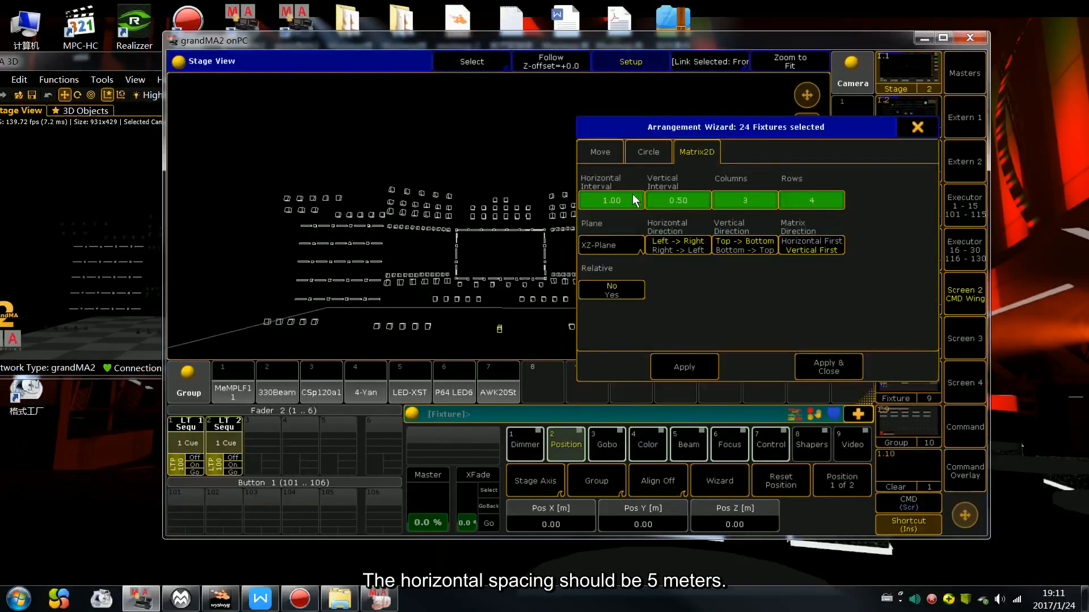
Set the matrix's horizontal interval to 5.00 and its vertical interval to 1.00.
click(635, 200)
text(5)
key(Return)
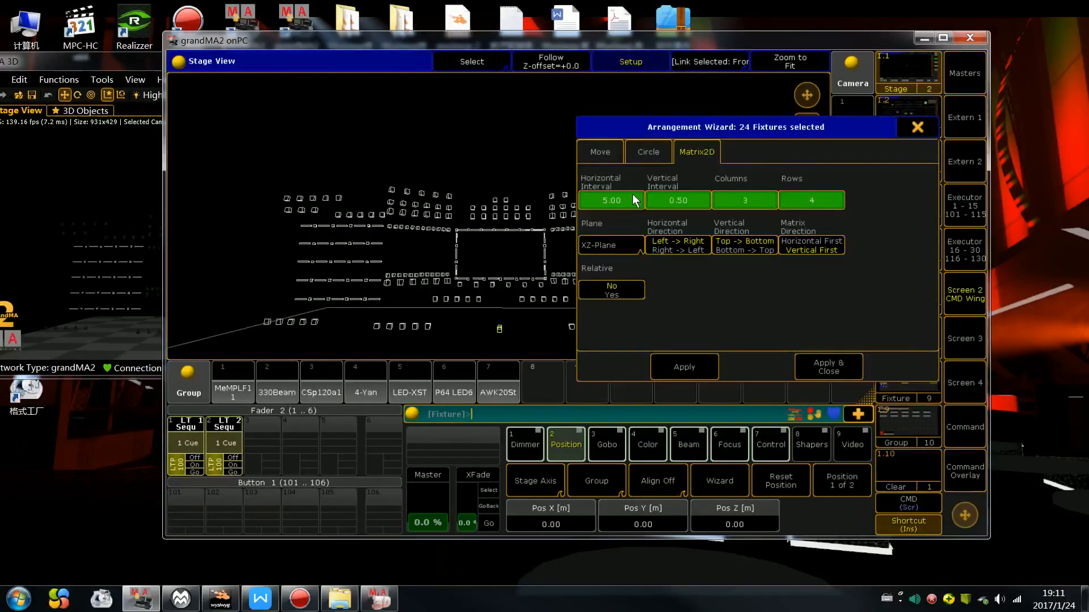
click(692, 199)
text(1)
key(Return)
Set the matrix to 4 columns and 6 rows, apply the arrangement and close the wizard.
click(739, 199)
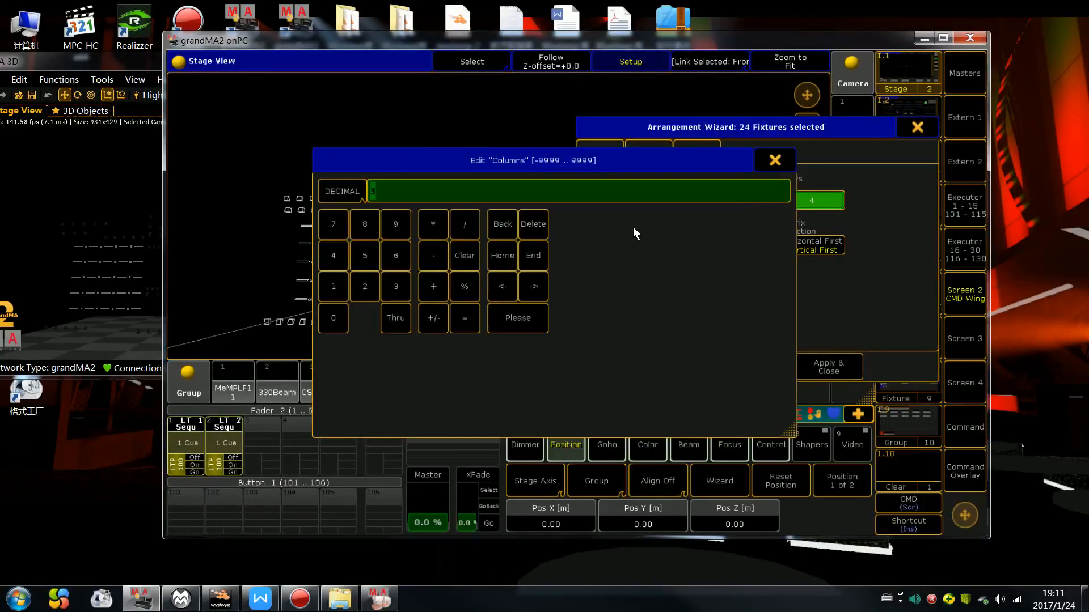
text(4)
key(Return)
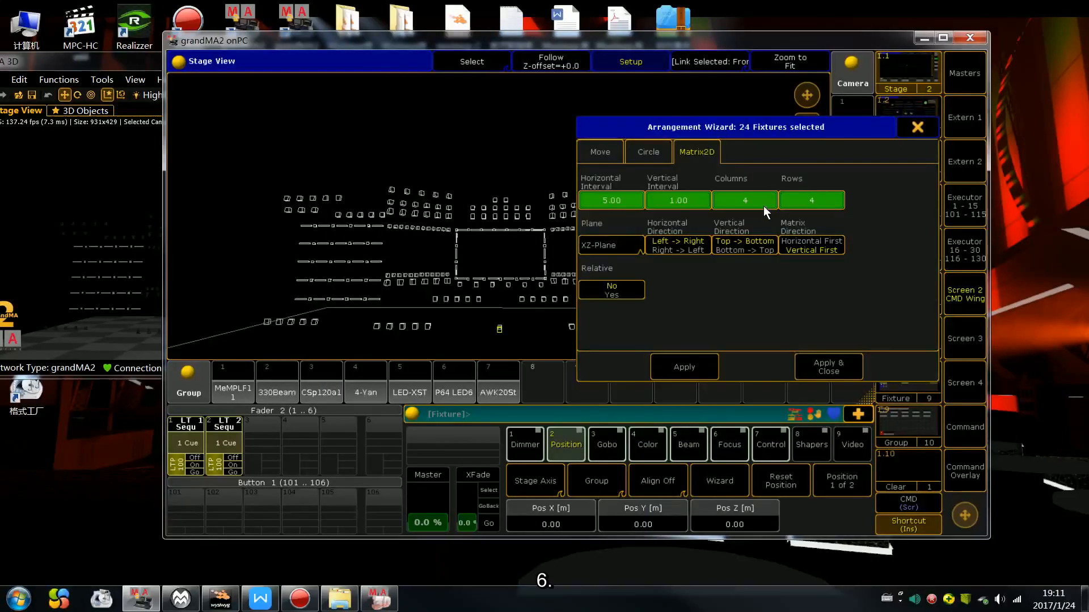
click(784, 199)
text(6)
key(Return)
click(829, 367)
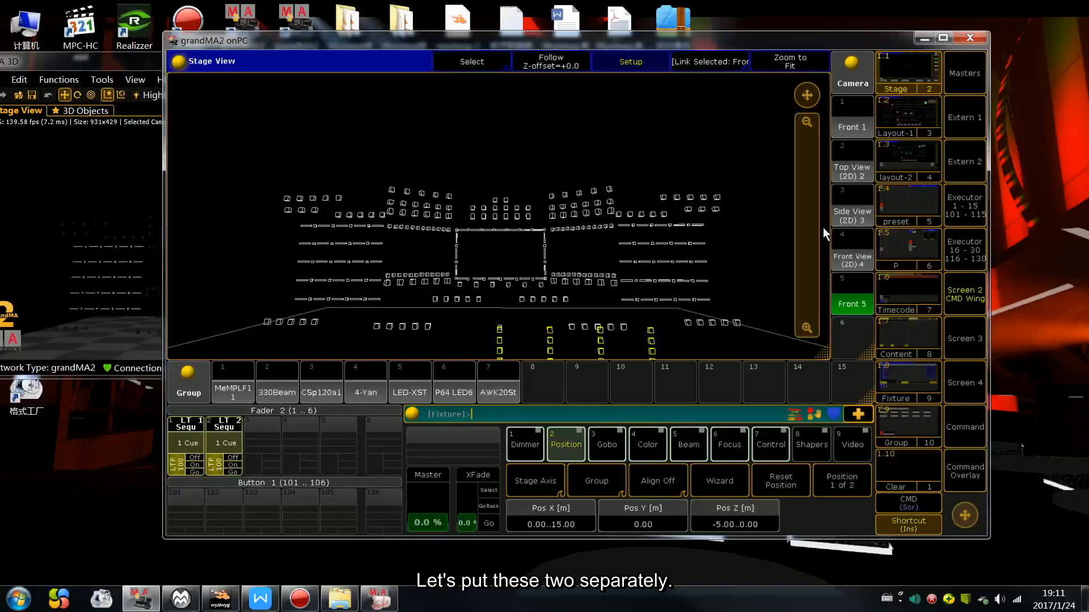
Raise the fixture matrix to Pos Z 16.00..21.00 m and centre it at Pos X -7.50..7.50 m.
scroll(824, 228, up, 15)
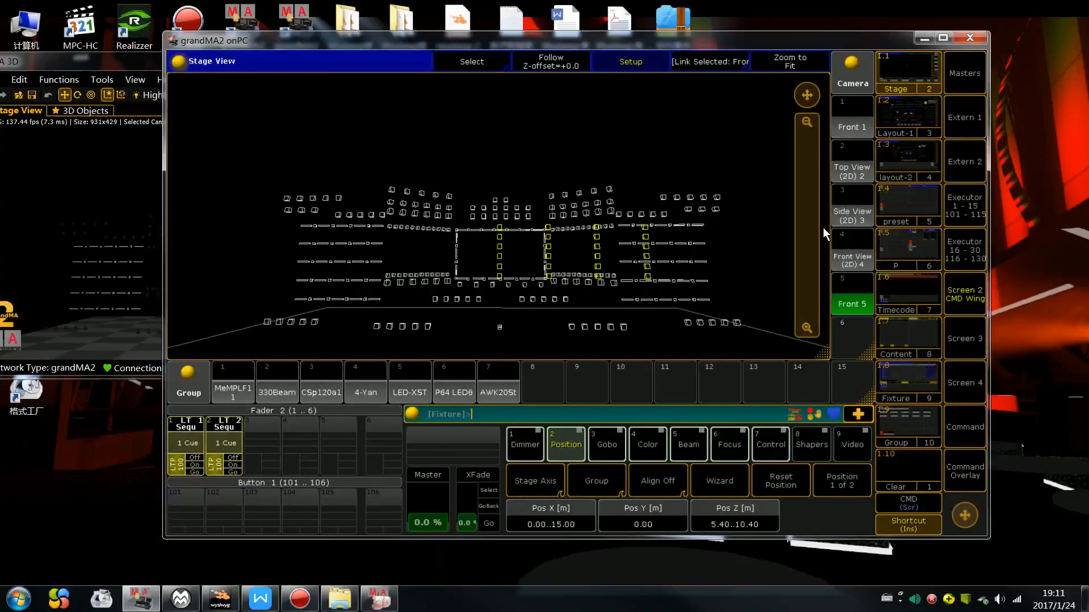
scroll(822, 227, up, 15)
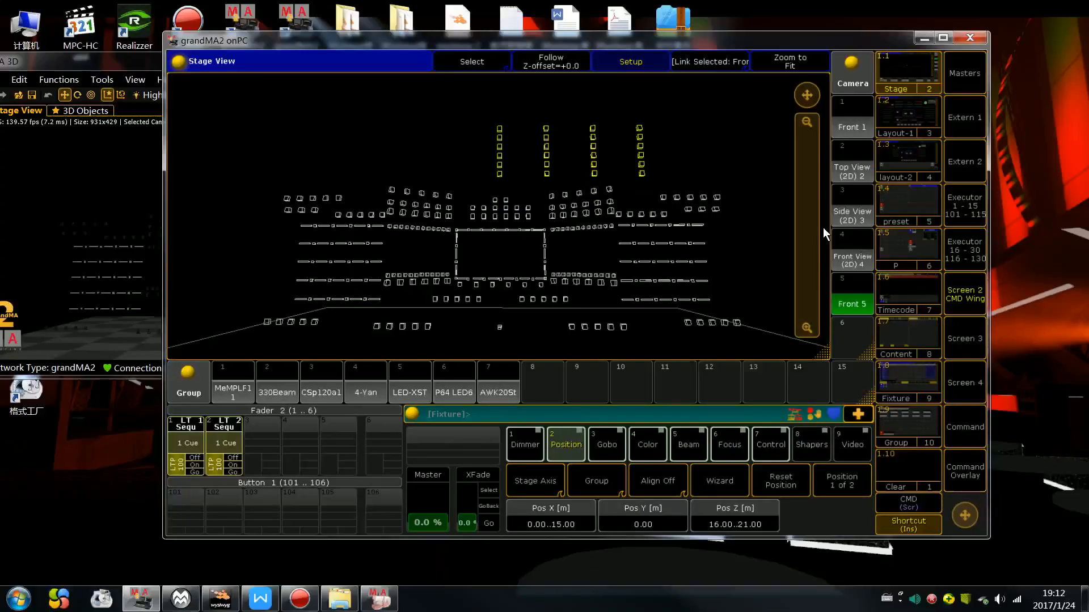
scroll(822, 227, down, 10)
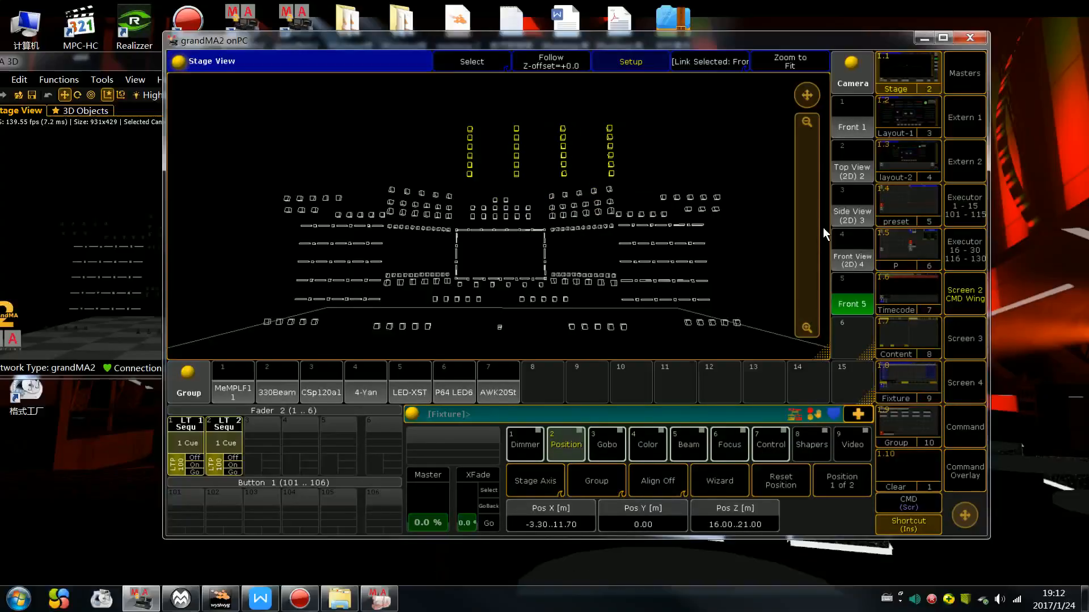
scroll(823, 227, down, 10)
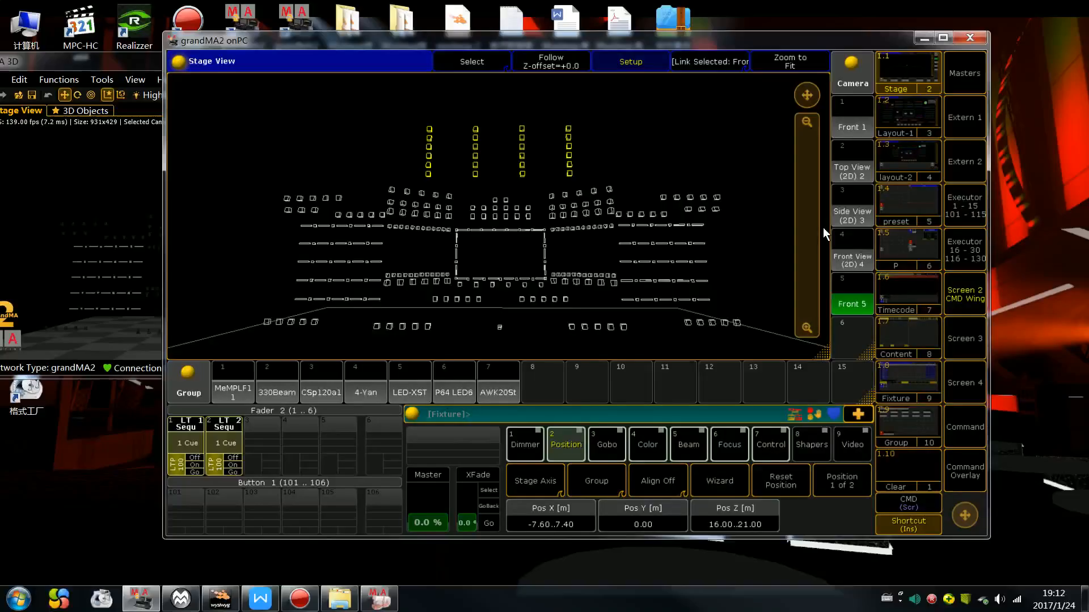
scroll(823, 227, up, 1)
Move the fixture matrix back to Pos Y 15.00 m and raise it to Pos Z 18.50..23.50 m.
scroll(823, 227, up, 12)
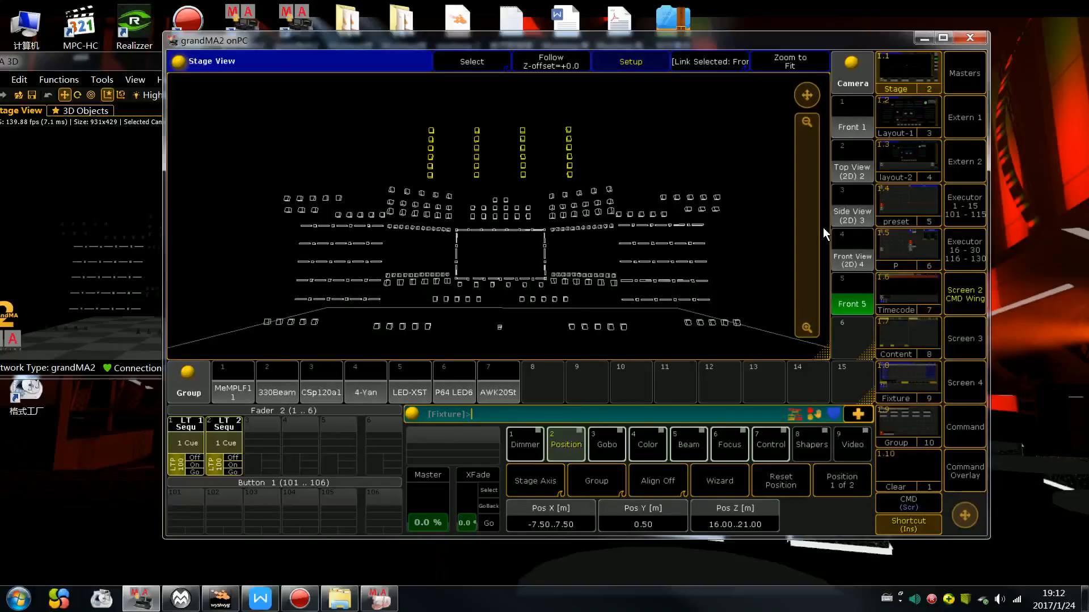
scroll(822, 227, up, 20)
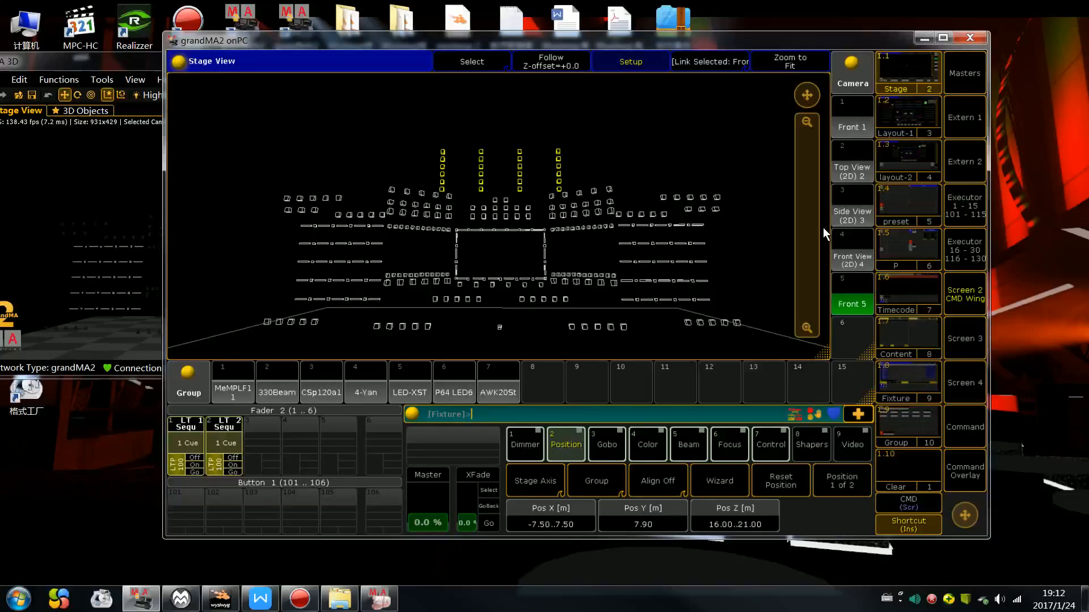
scroll(823, 227, up, 6)
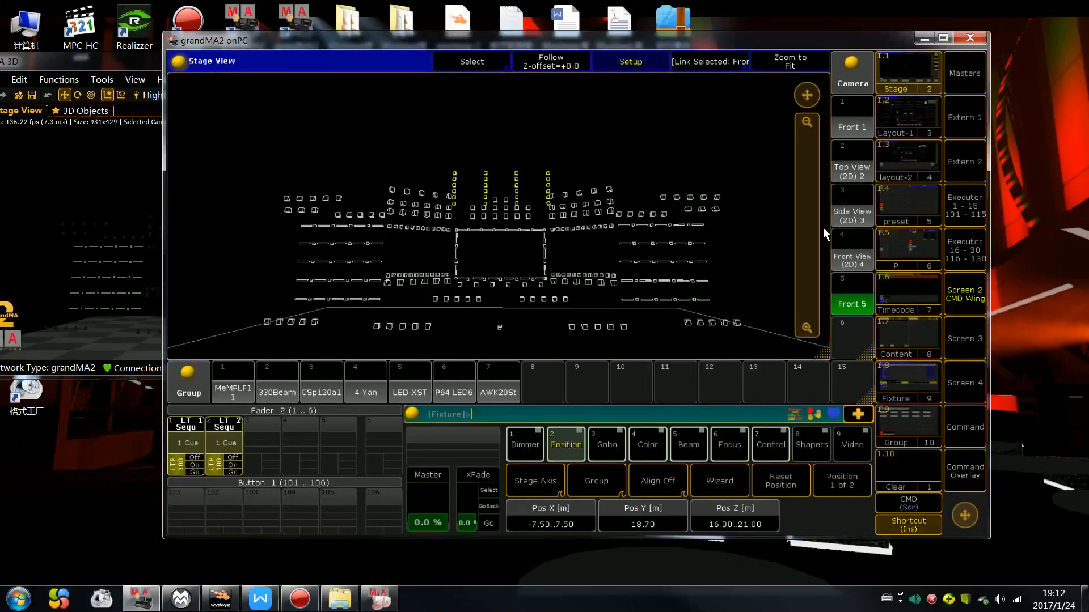
scroll(822, 227, down, 8)
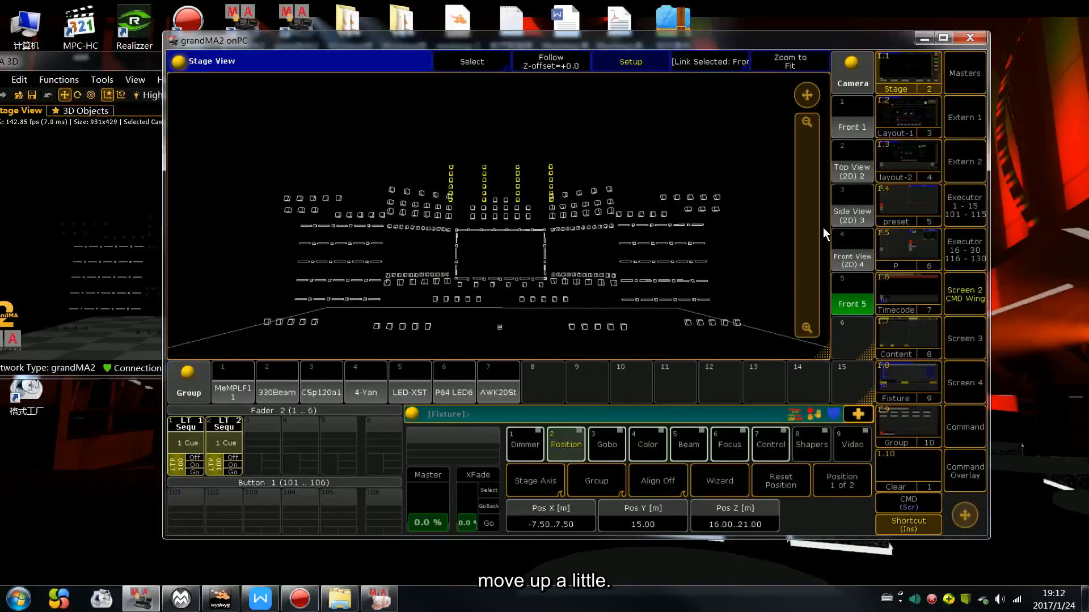
scroll(822, 227, up, 5)
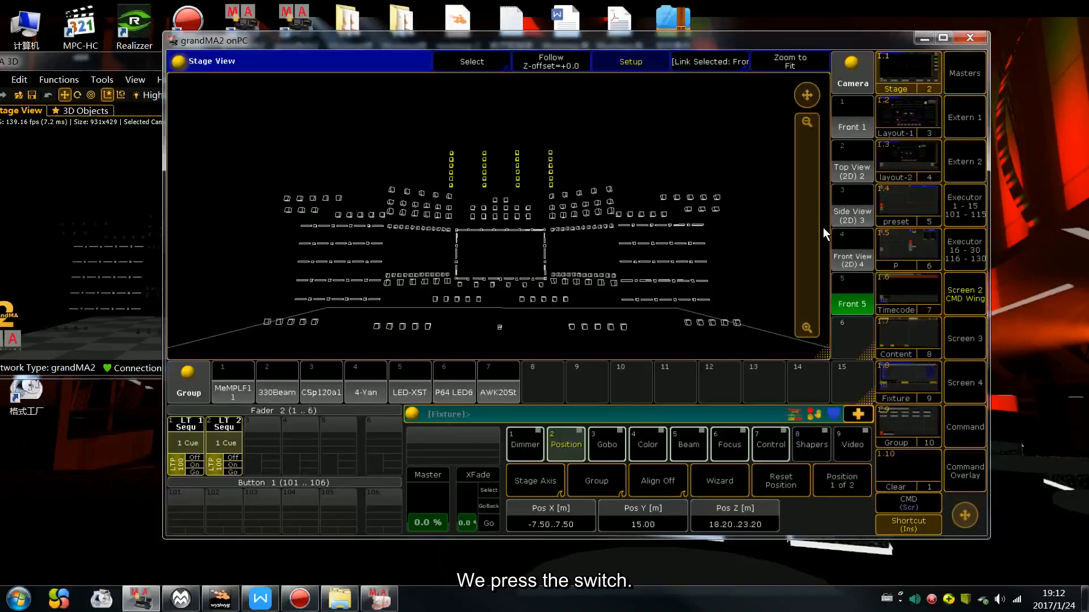
Bring the 24 selected beams to full, leave stage setup mode, and place the MA 3D and console windows side by side.
key(f)
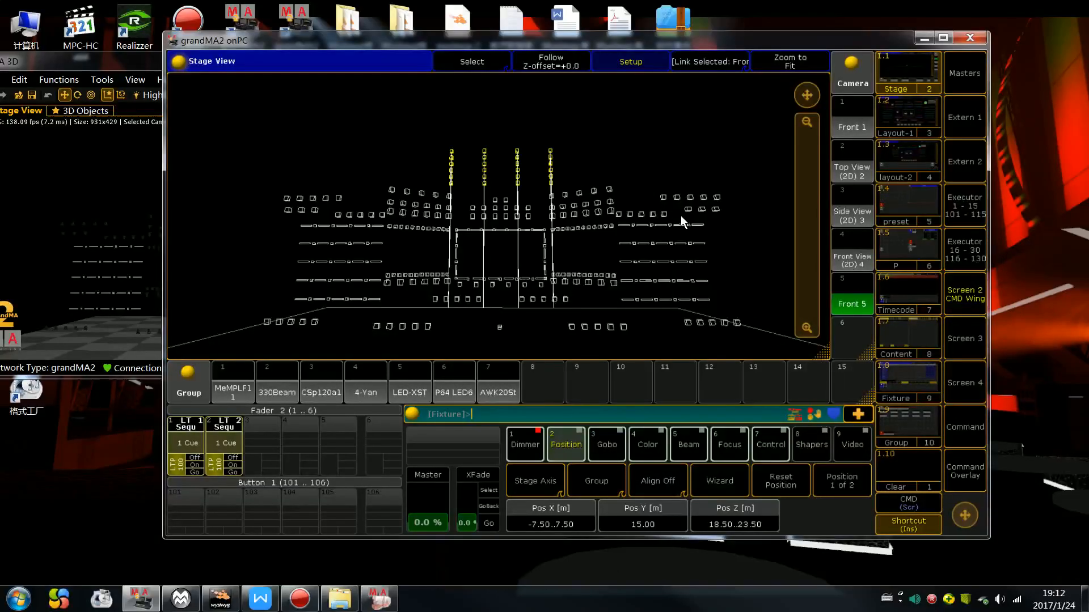
click(836, 487)
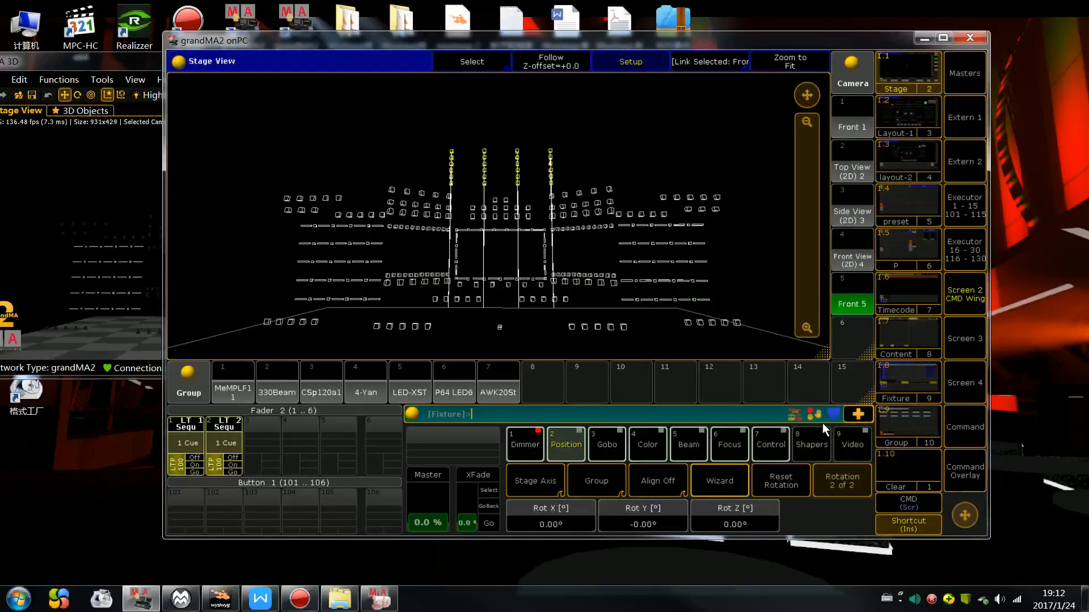
drag(423, 45, 685, 43)
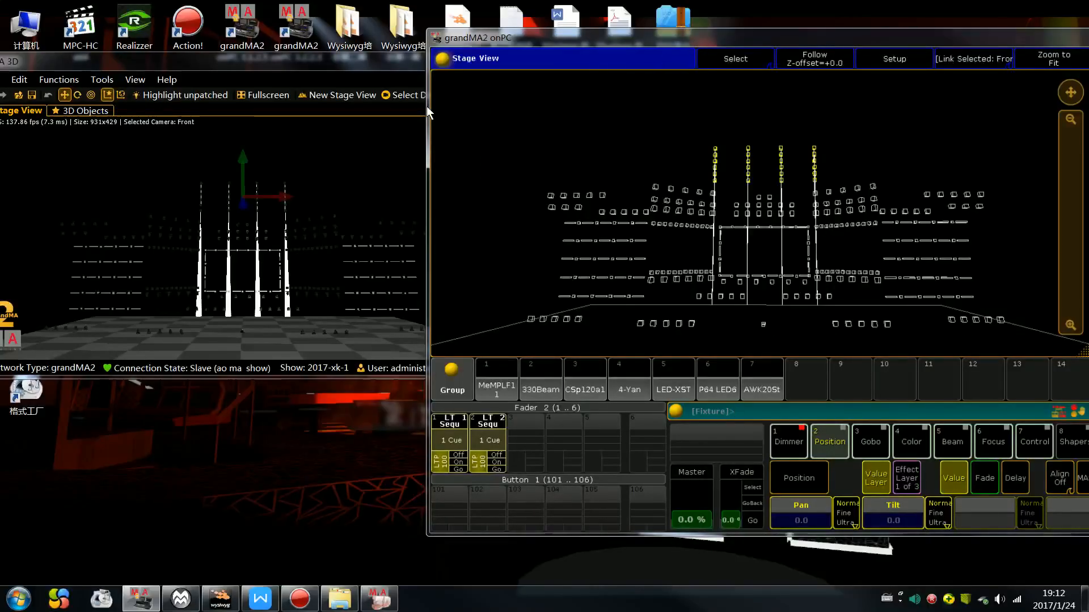
drag(345, 66, 316, 60)
drag(534, 42, 461, 42)
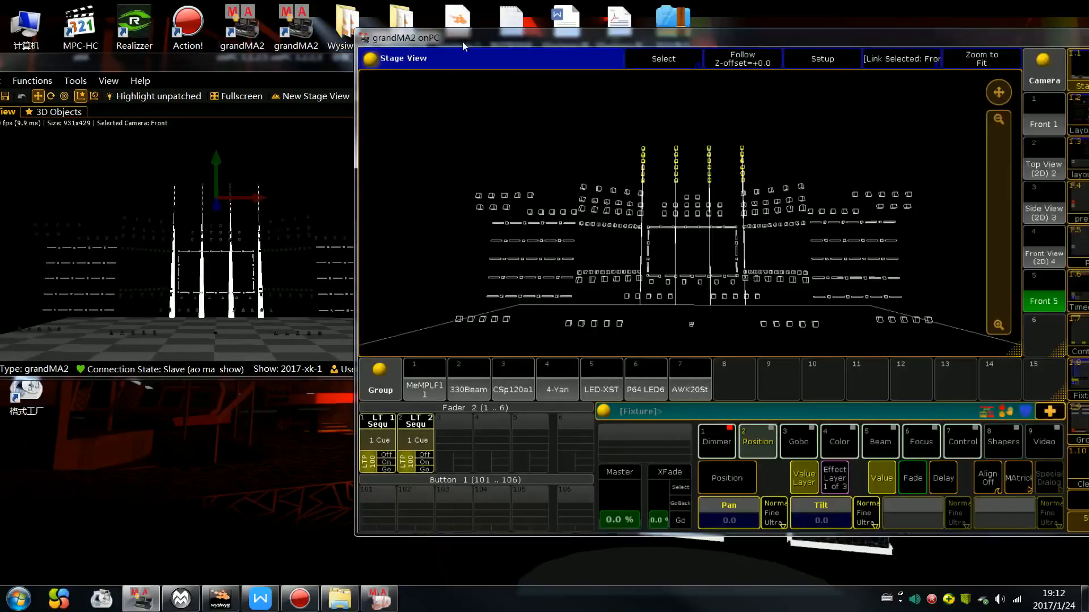
Clear the programmer and select the four columns of beam fixtures above the stage again.
key(Escape)
key(Escape)
key(Escape)
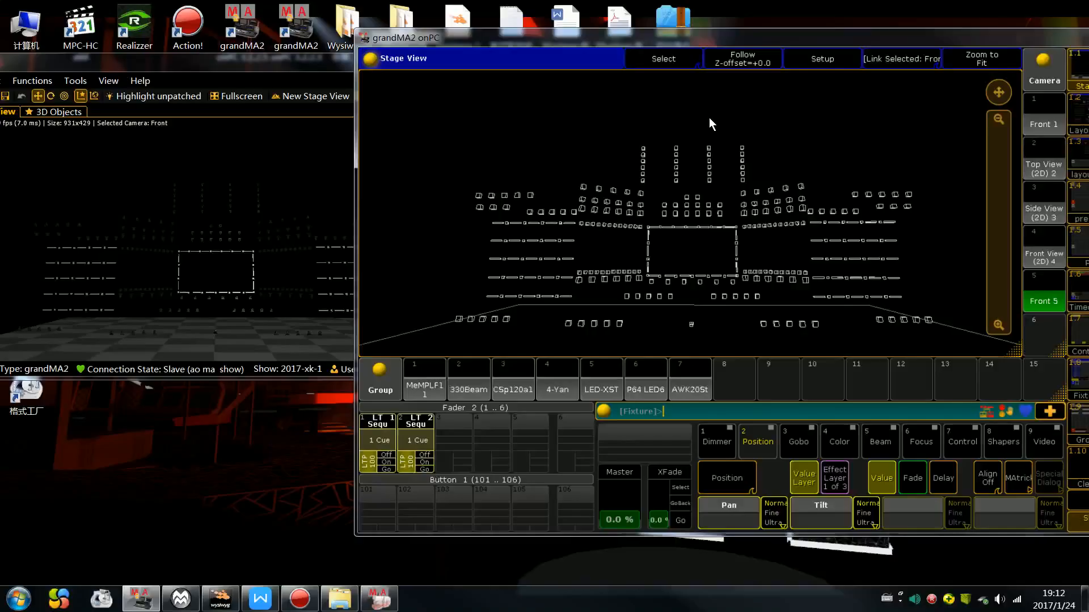
drag(631, 132, 751, 119)
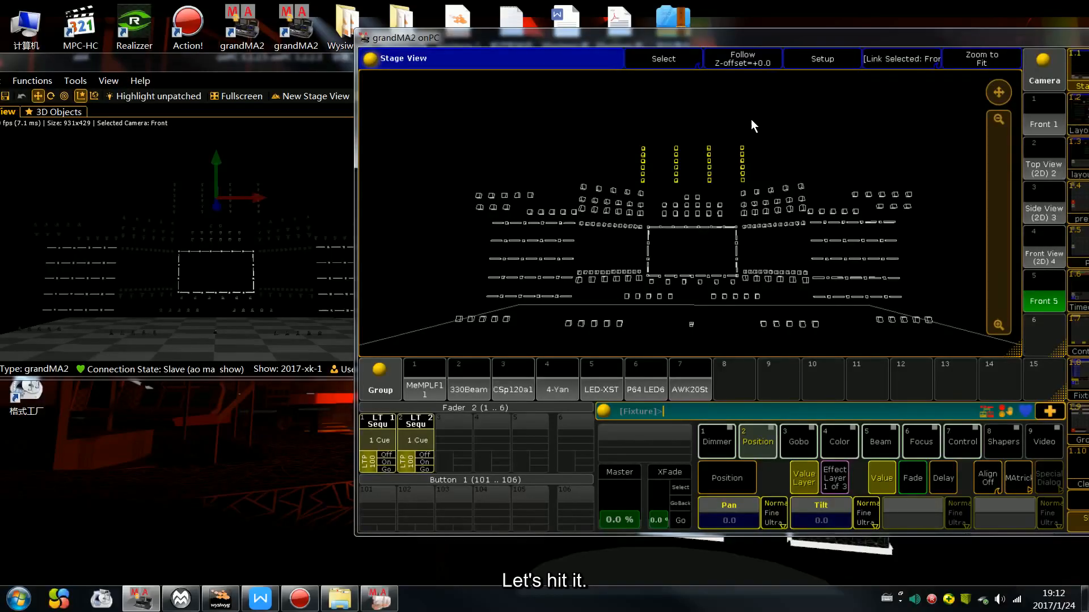
Bring the selected beams to full at tilt -79.6, then fan their tilt to -92.4 using a MAtricks Wing and Align ><.
key(f)
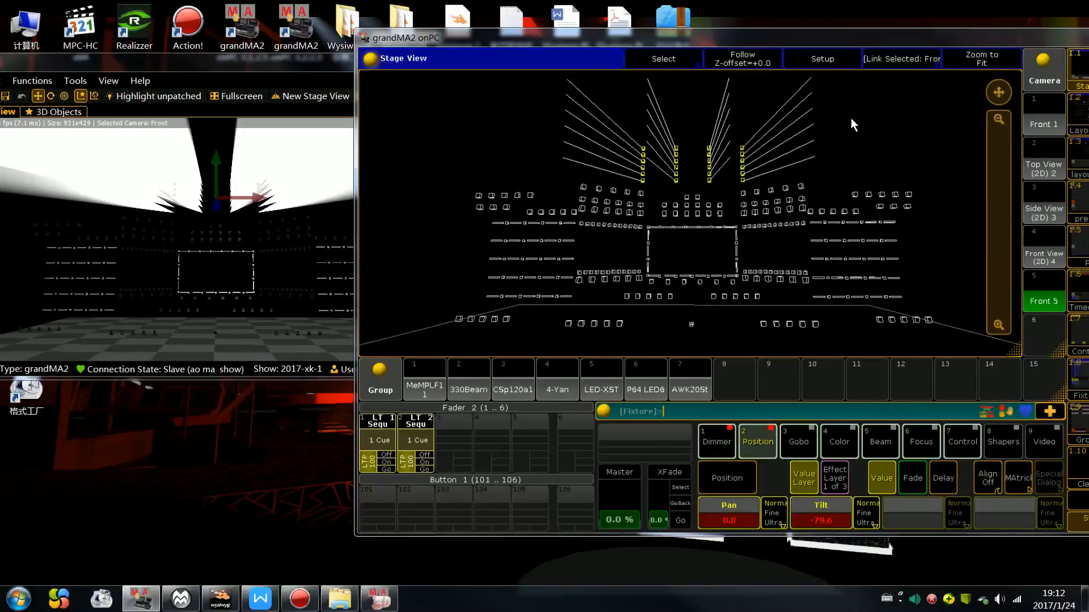
click(1018, 482)
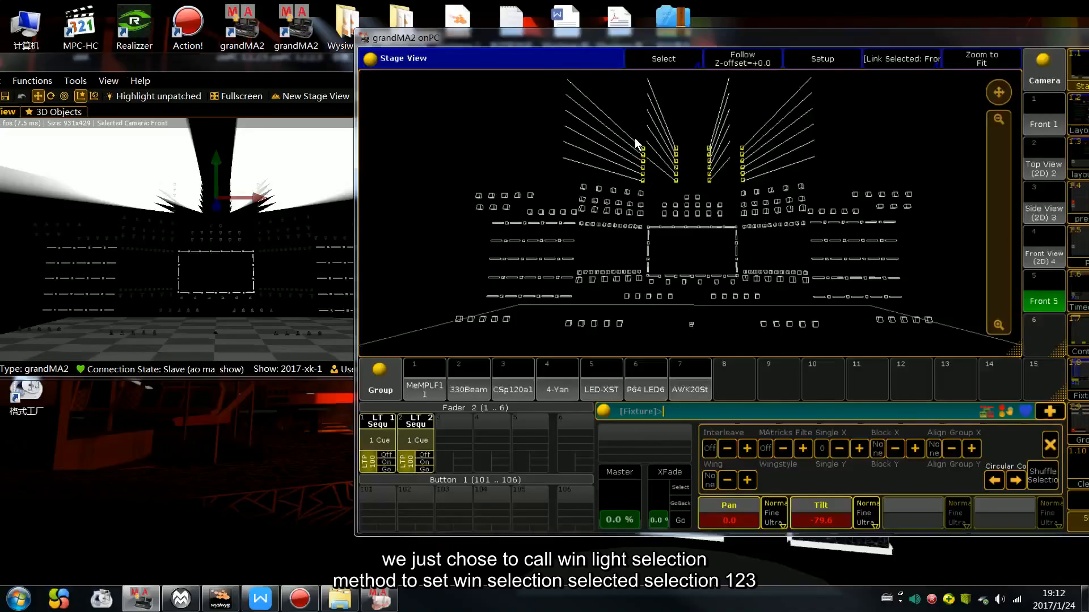
mouse_move(631, 128)
mouse_down()
mouse_move(649, 187)
mouse_move(668, 140)
mouse_up()
drag(751, 182, 741, 117)
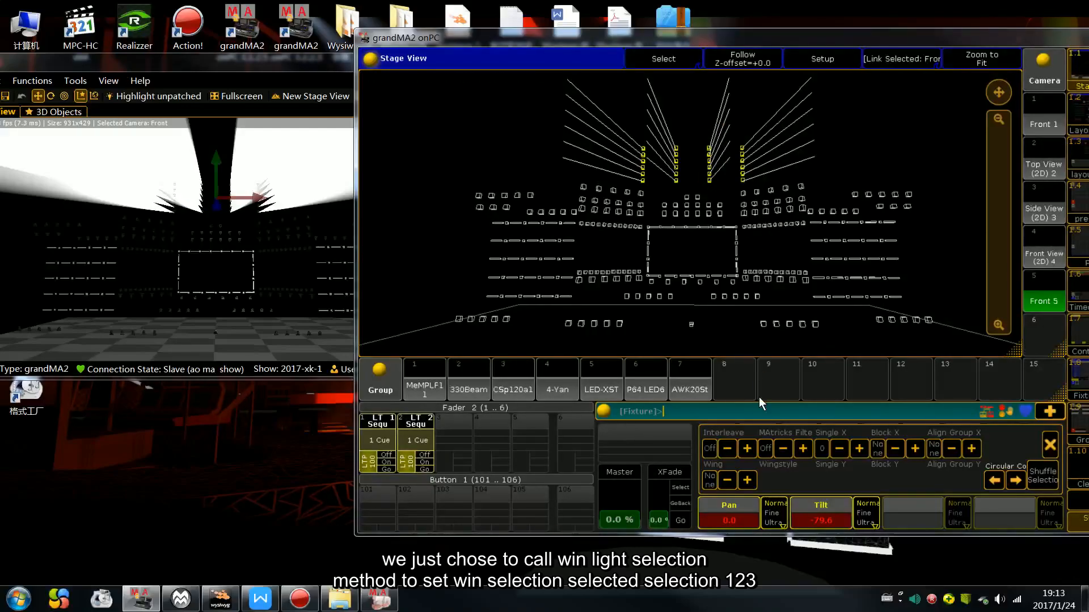
click(747, 479)
click(1046, 445)
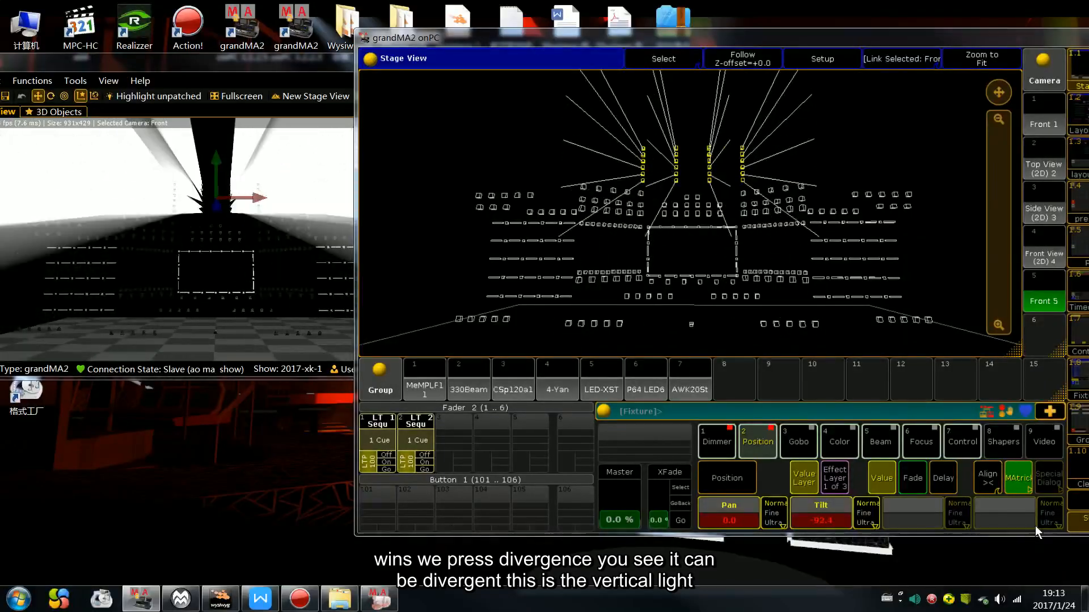
Clear the programmer and reselect the four beam columns above the stage one at a time, starting from the leftmost column.
key(c)
key(c)
key(c)
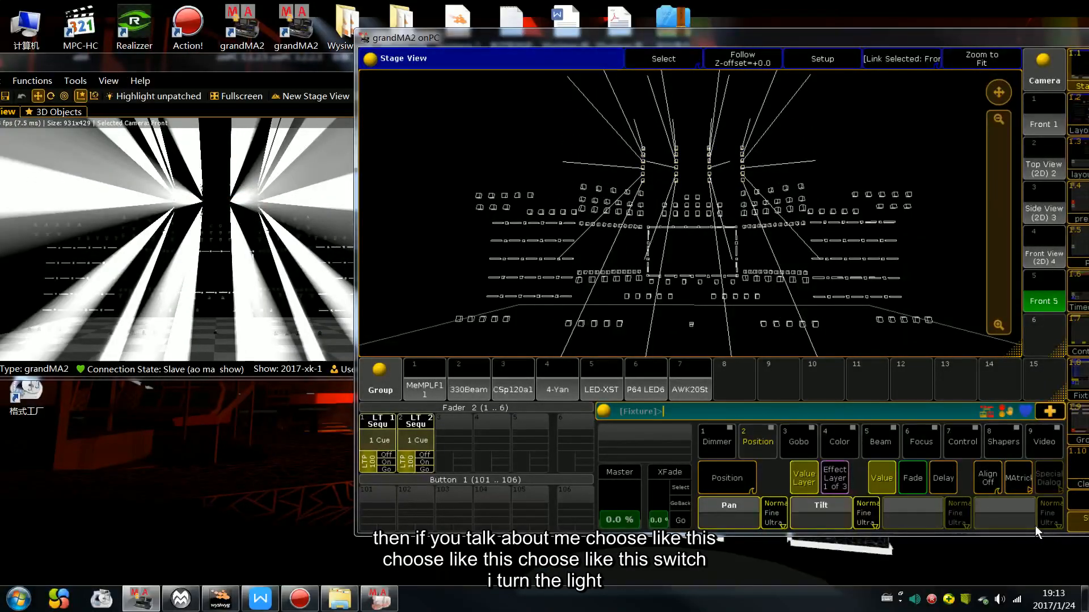
drag(640, 122, 642, 150)
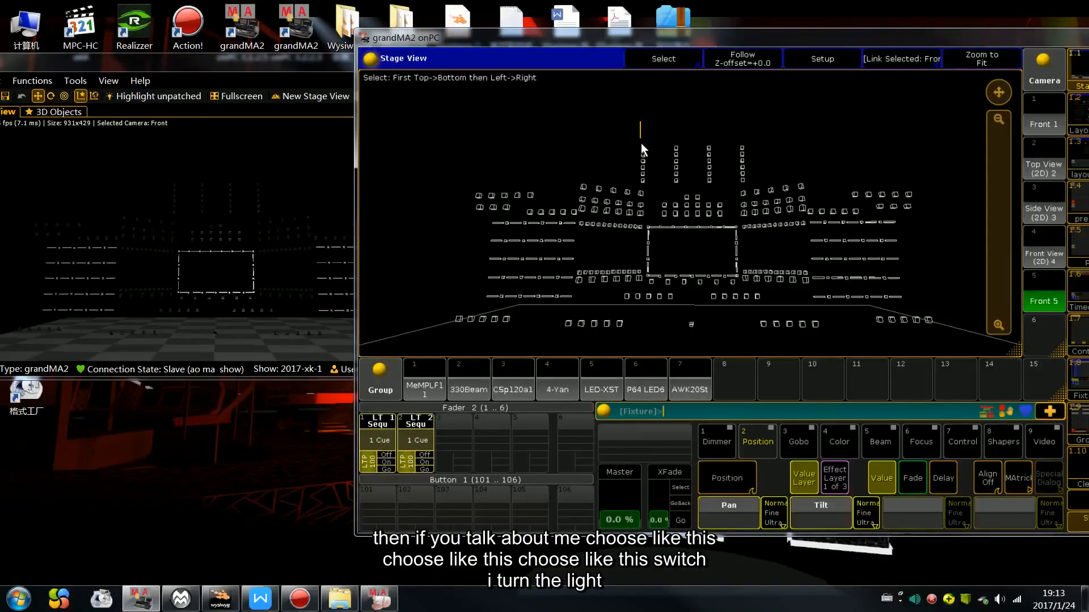
drag(653, 188, 654, 188)
drag(666, 138, 692, 189)
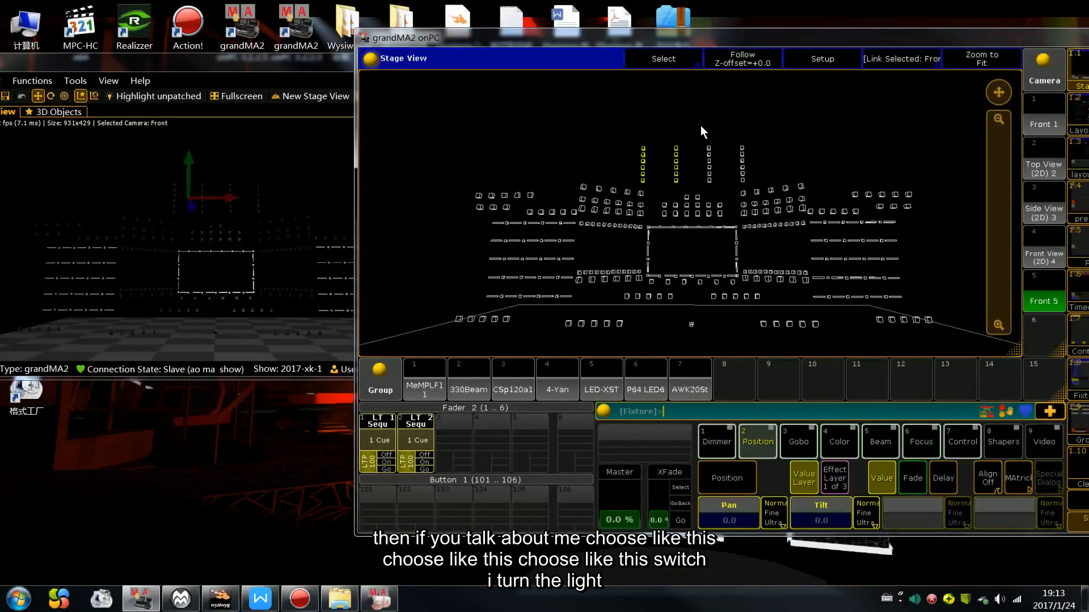
drag(700, 125, 716, 192)
drag(753, 185, 755, 183)
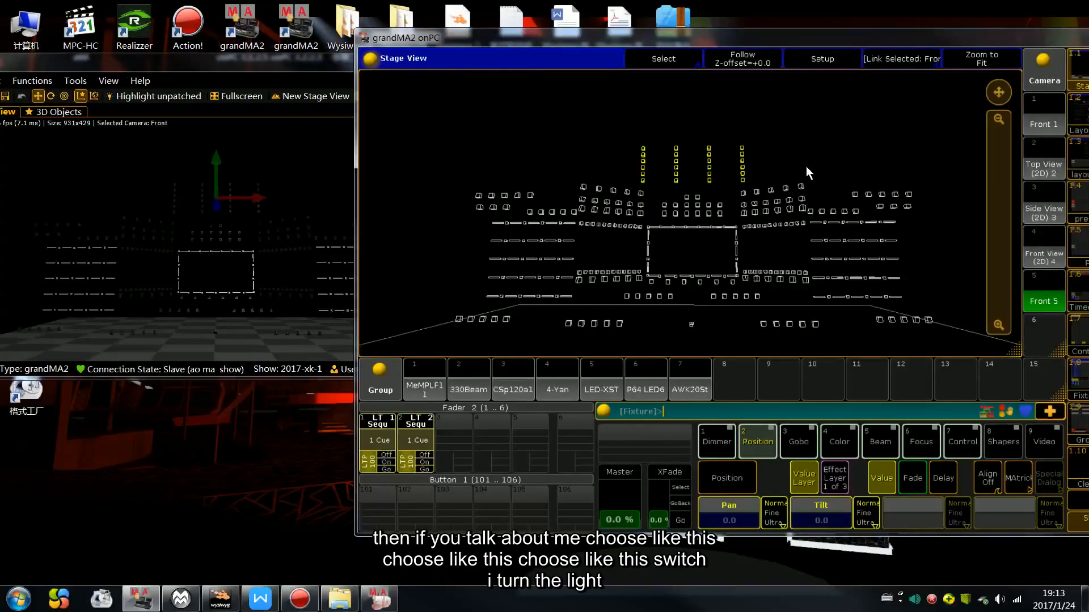
Tilt the full-intensity beams to -80.7 and fan them to -62.0 using MAtricks Wing 4 and Align ><.
scroll(807, 169, down, 10)
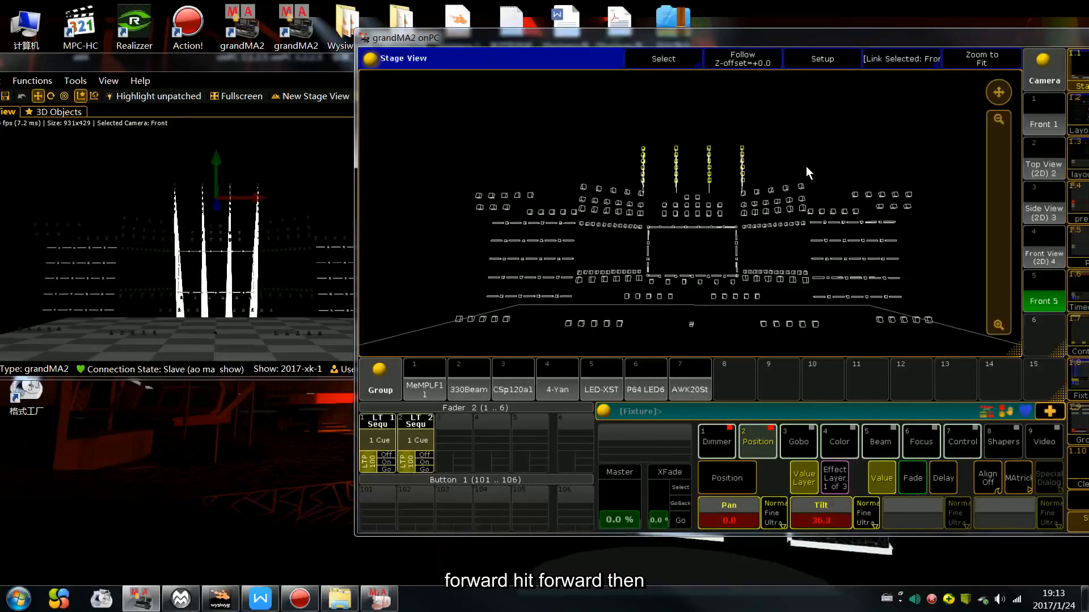
scroll(806, 166, down, 1)
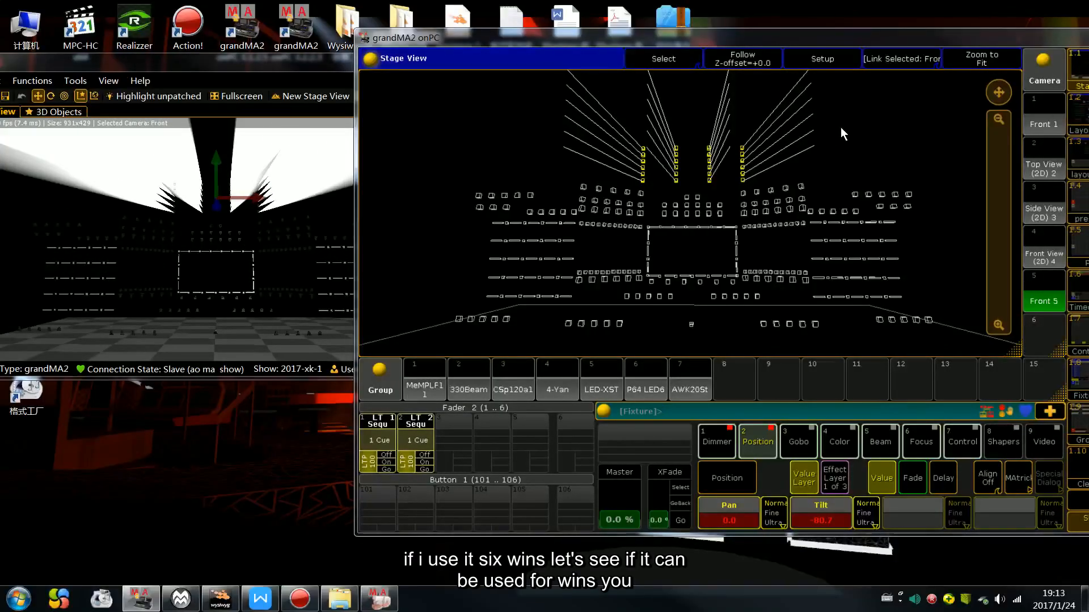
click(1021, 476)
click(753, 478)
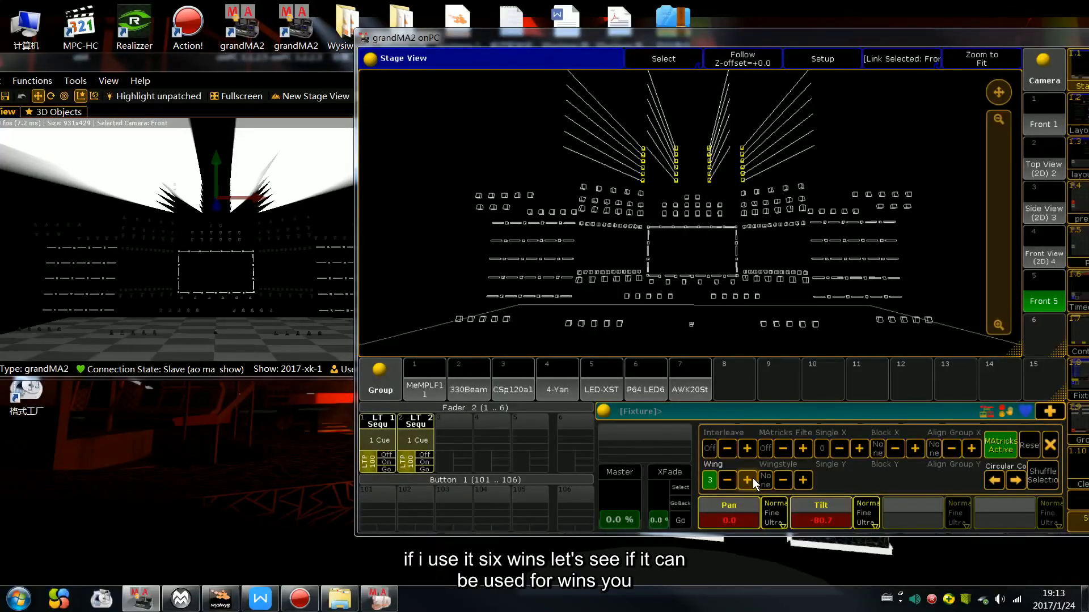
click(1050, 445)
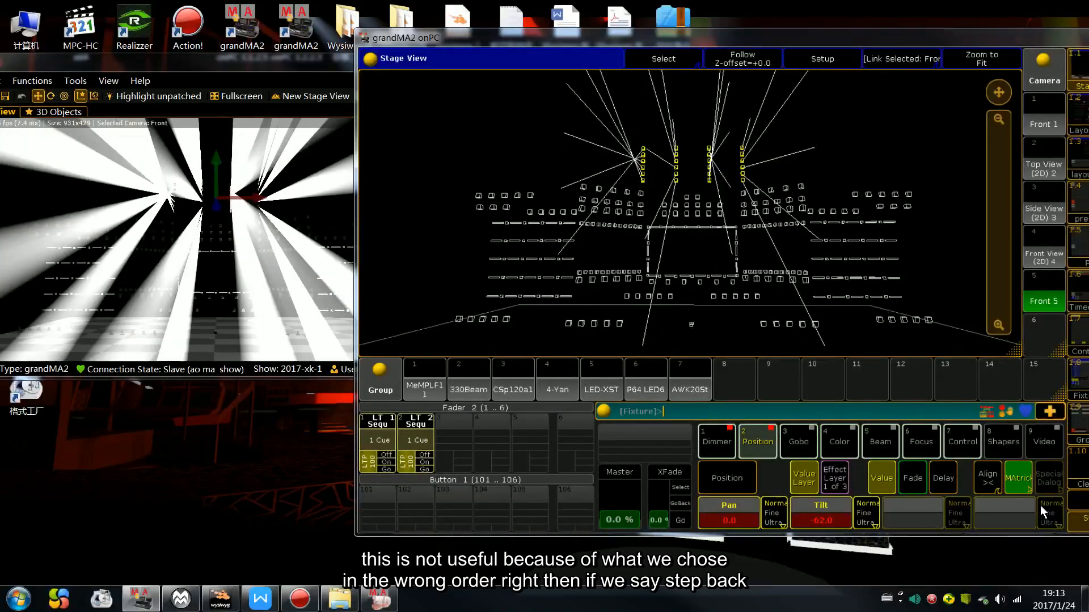
Return the tilt to -80.7, set the MAtricks Wingstyle to Tilt, and fan the beams to -65.5 with Align ><.
click(1018, 479)
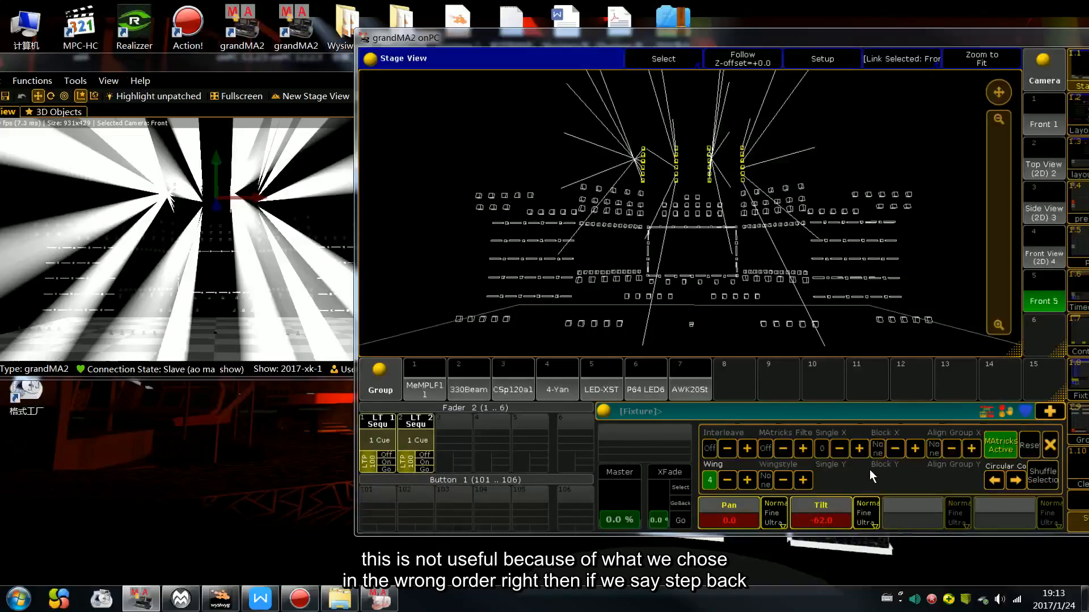
click(1047, 447)
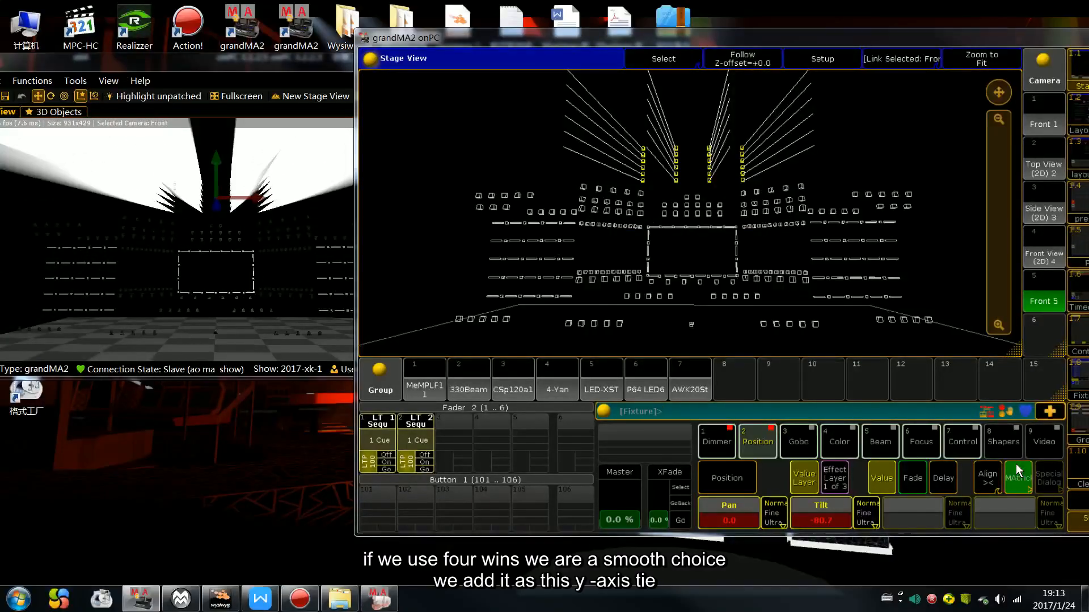
click(1017, 466)
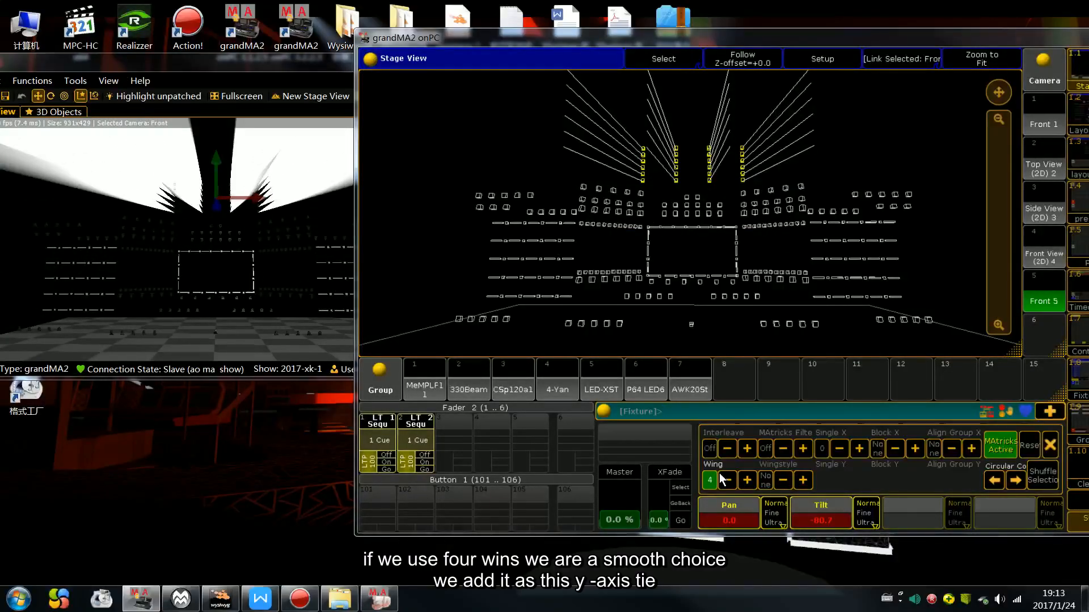
click(808, 478)
click(1044, 450)
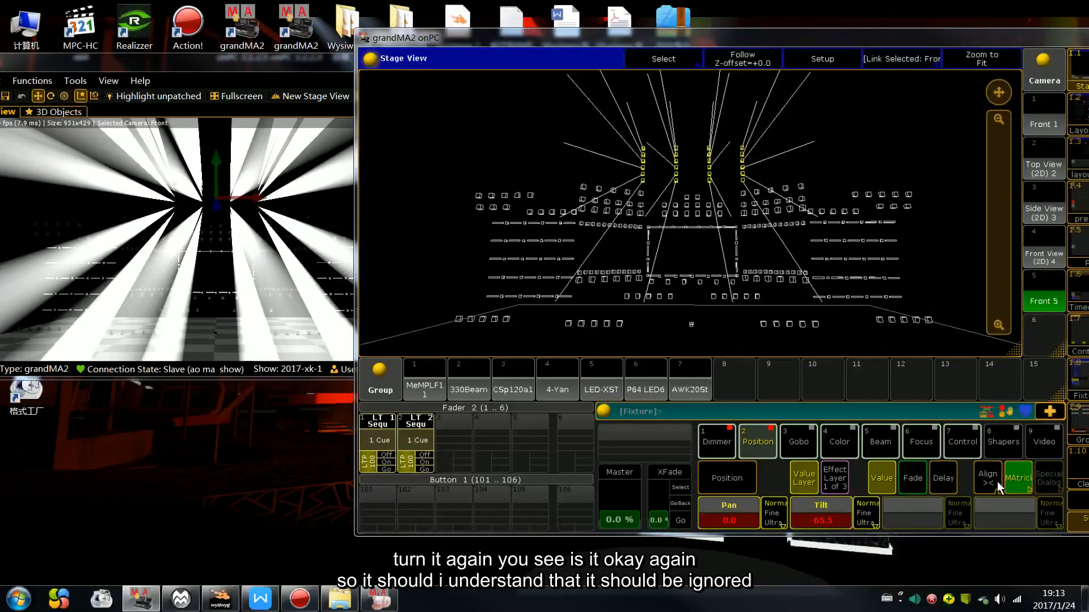
Clear the programmer and its MAtricks settings, then reselect the four beam columns one by one from left to right.
click(1021, 481)
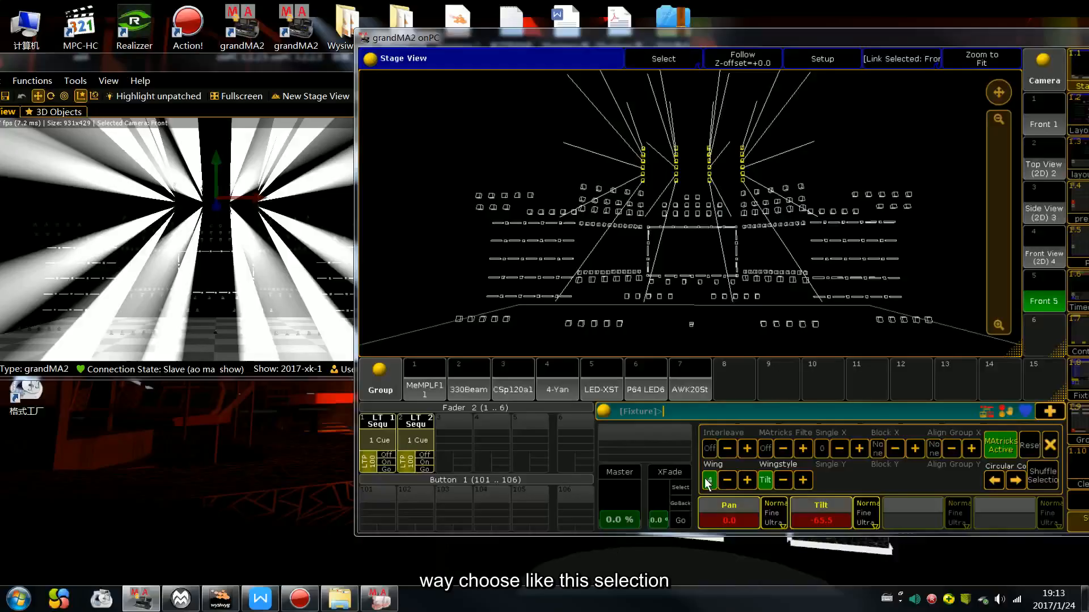
key(BackSpace)
key(BackSpace)
key(BackSpace)
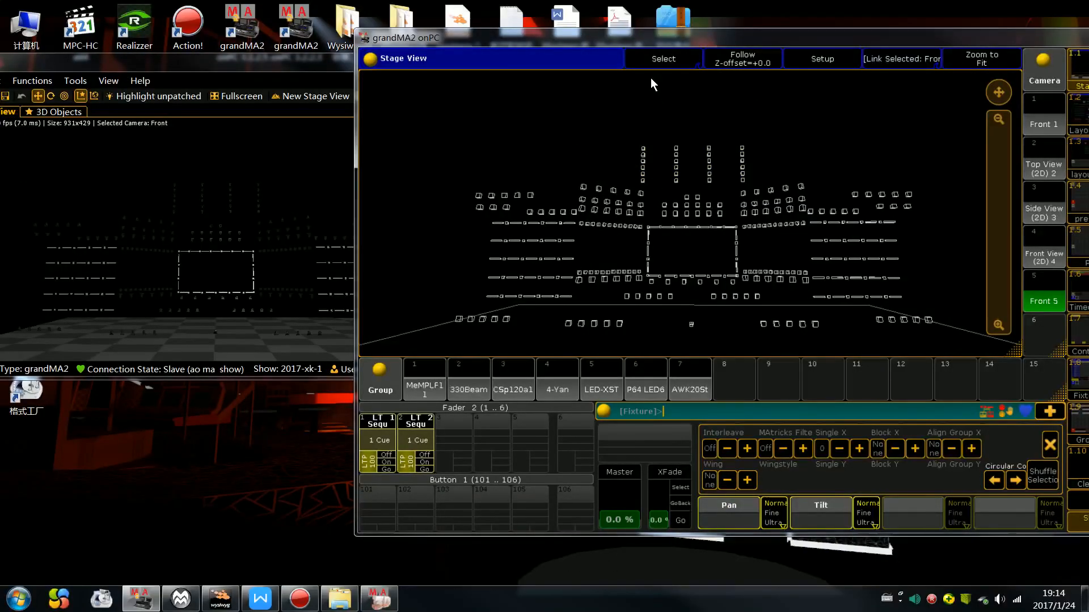
drag(632, 142, 648, 185)
drag(669, 123, 681, 182)
drag(701, 138, 717, 185)
drag(732, 128, 757, 184)
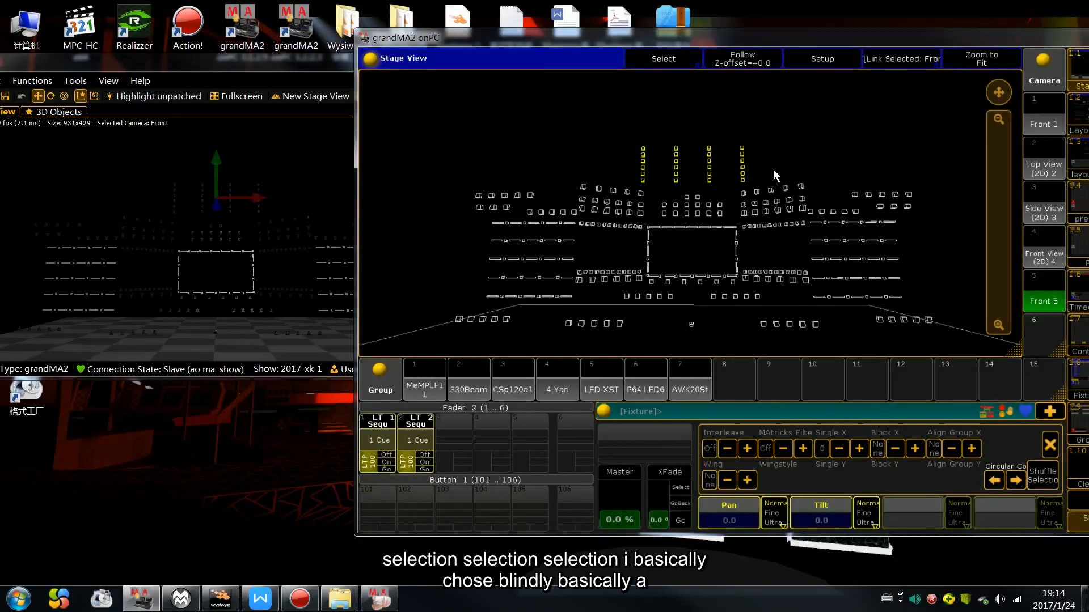
Bring the beams to full at tilt -80.7 and fan them to -46.0 using MAtricks Wing 4, Wingstyle Tilt and Align ><.
key(h)
click(1051, 446)
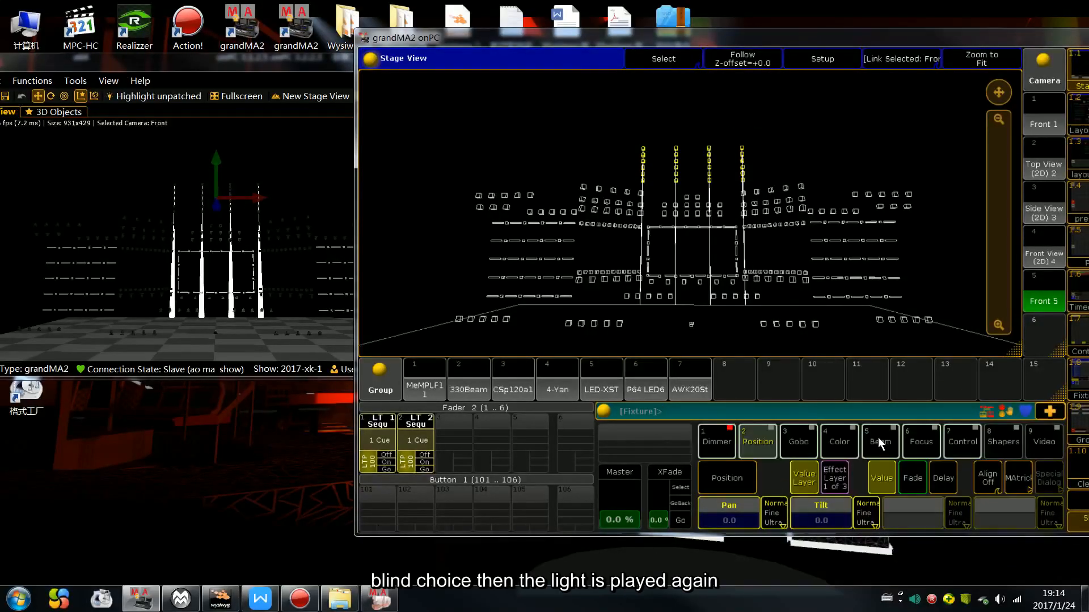
scroll(877, 437, down, 10)
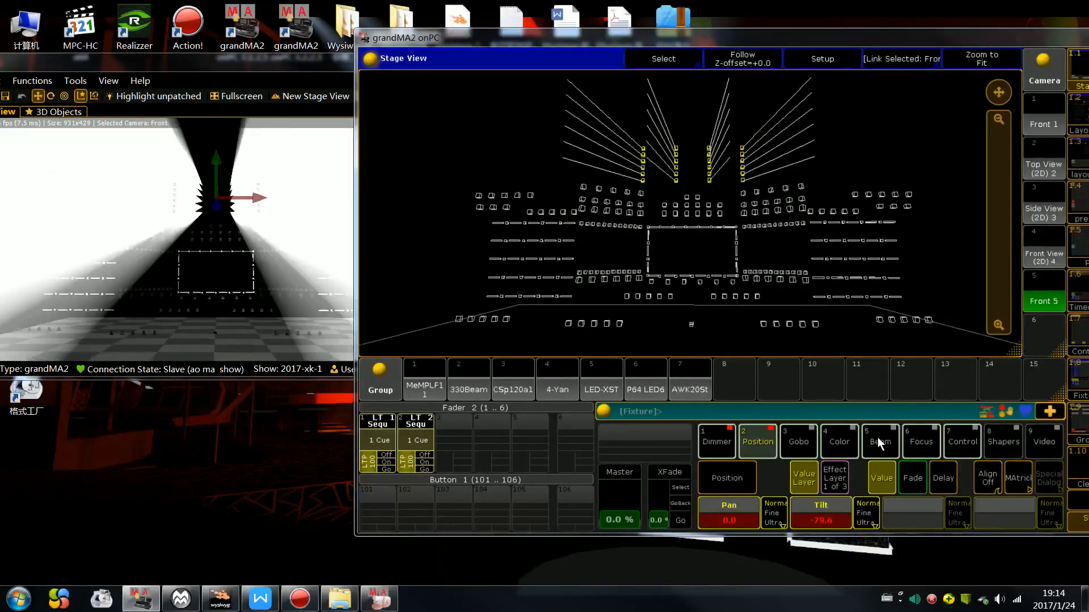
click(1018, 478)
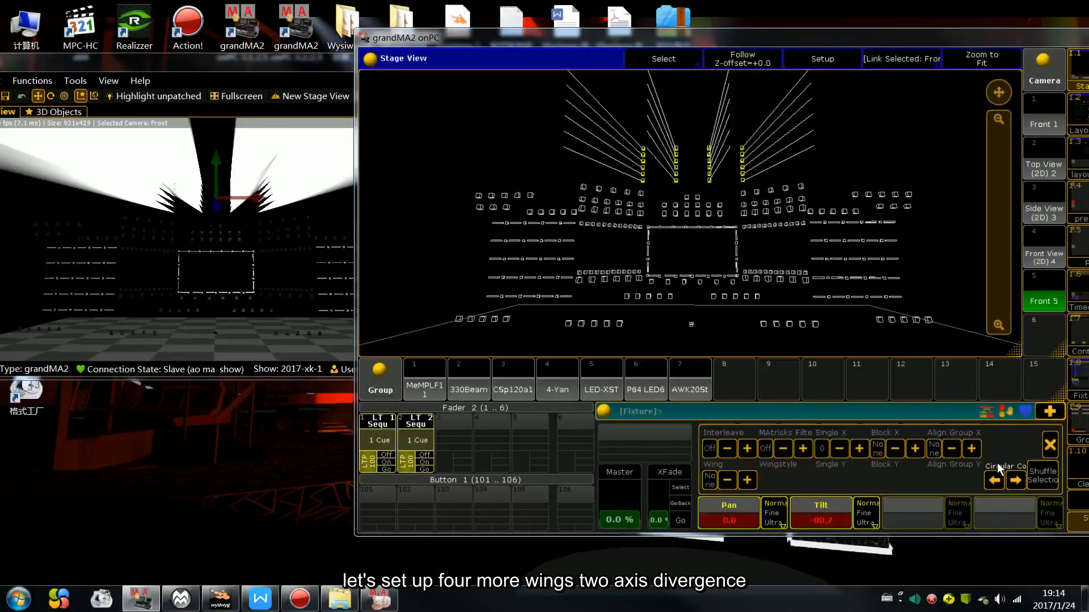
click(726, 480)
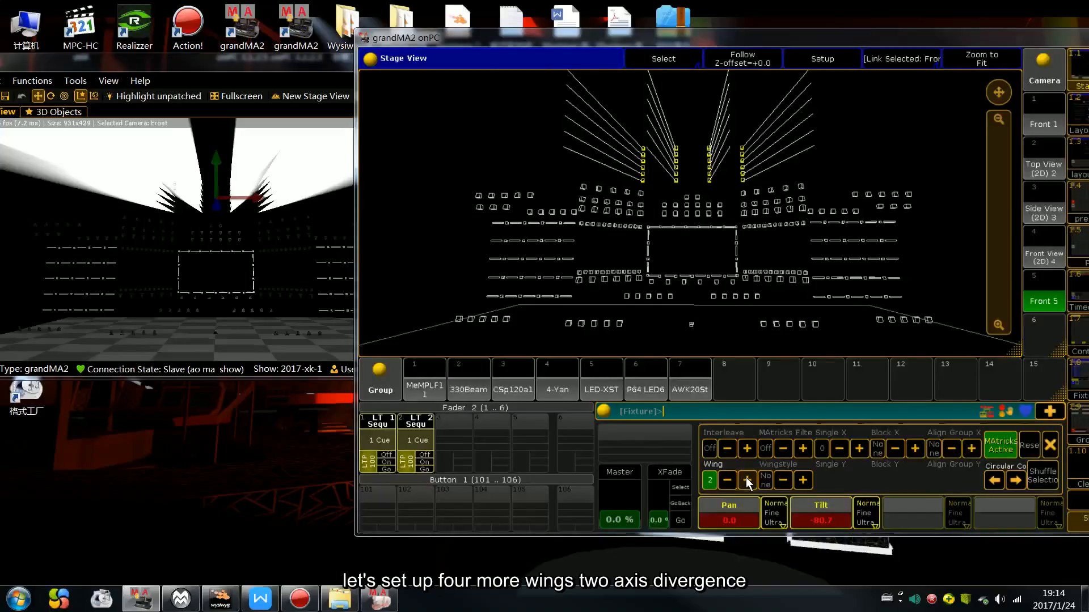
click(804, 483)
click(1049, 444)
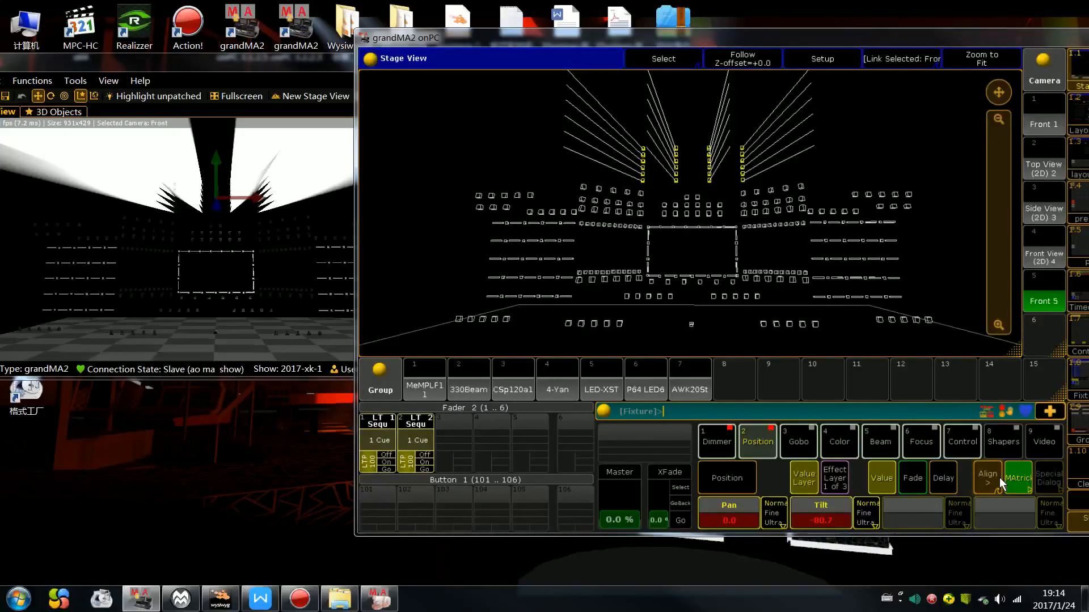
click(999, 478)
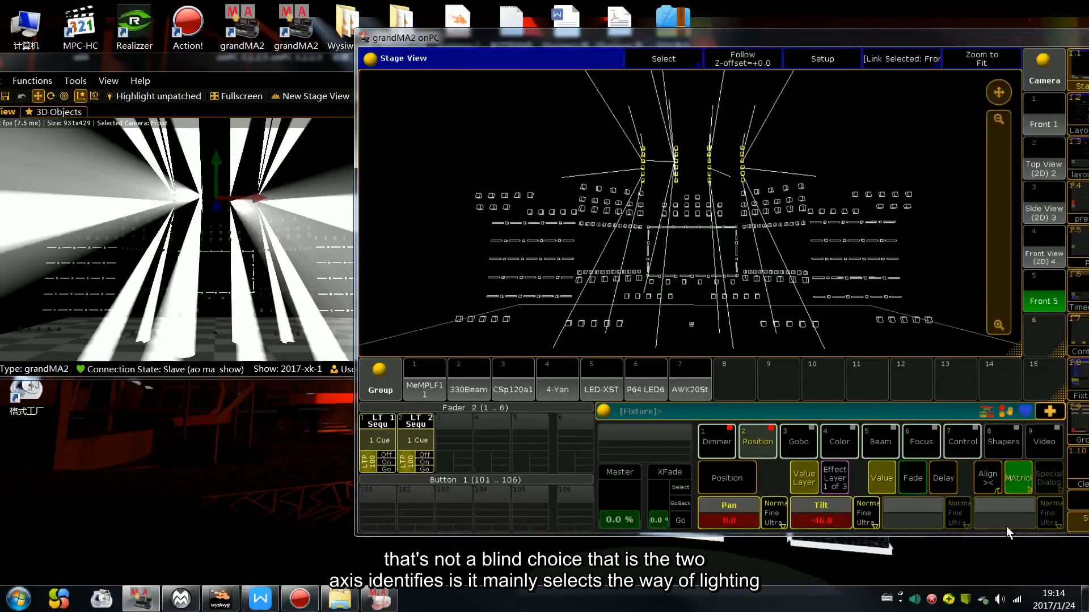
Reset the MAtricks settings and clear the fixture selection and values from the programmer.
click(1018, 478)
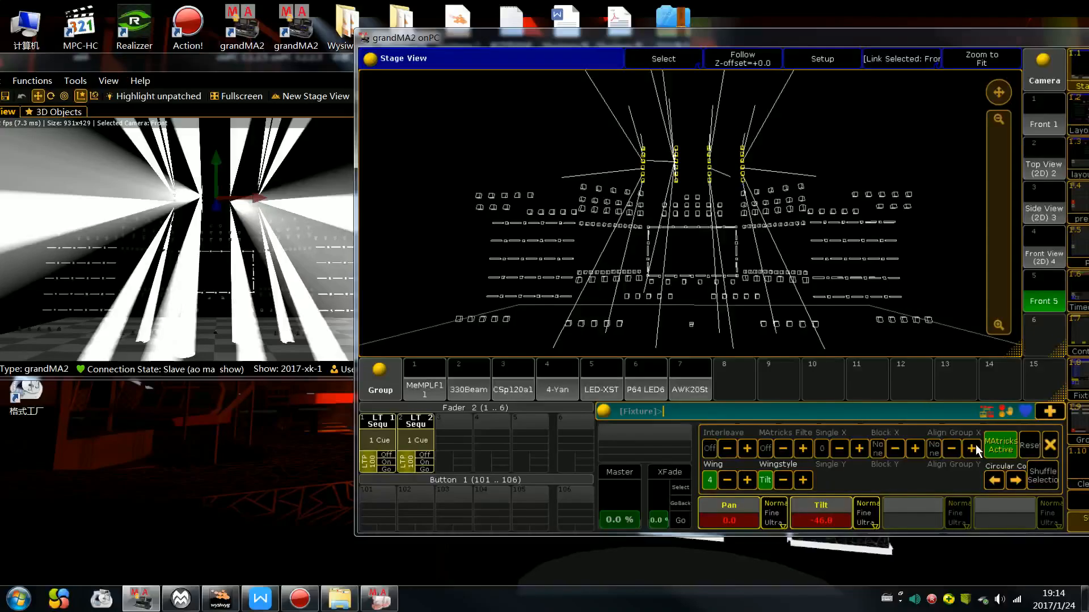
click(1031, 448)
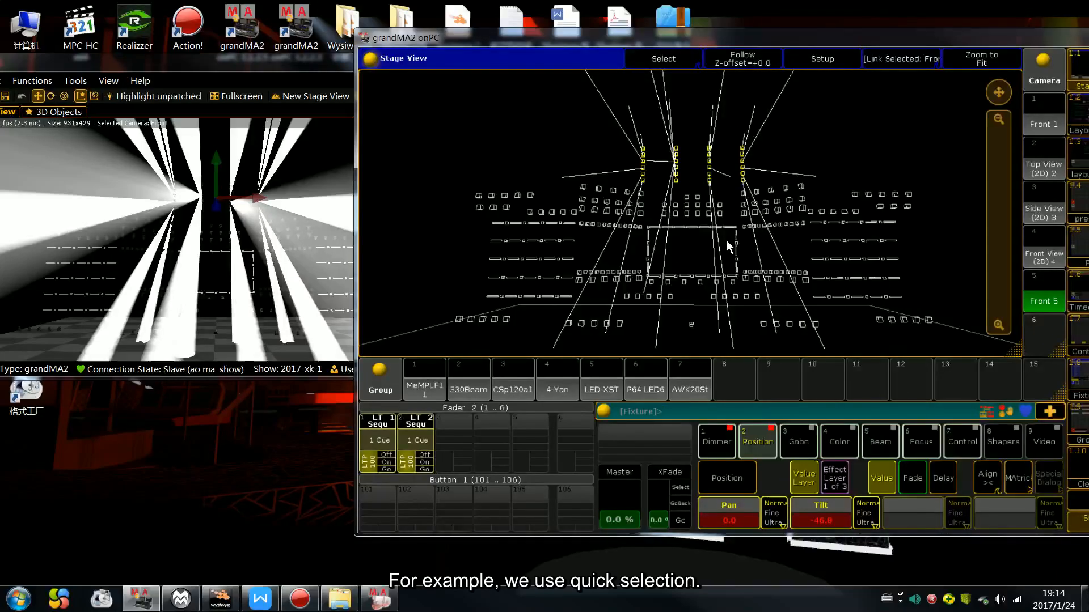
key(c)
key(c)
key(c)
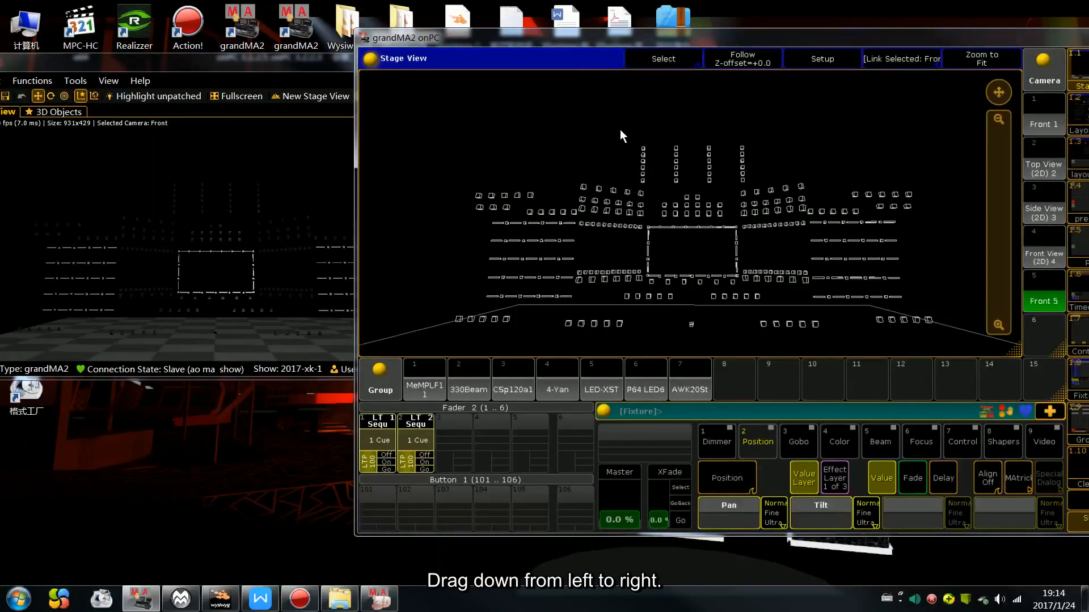
Select all four beam columns above the stage in a single sweep and bring them to full at tilt -79.6.
drag(611, 127, 768, 188)
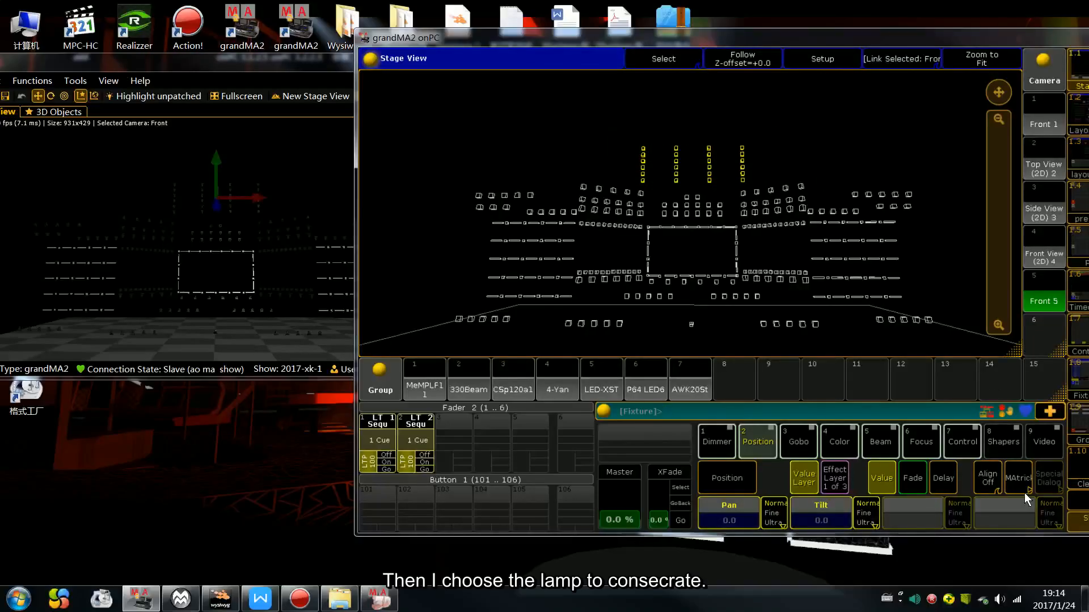
key(f)
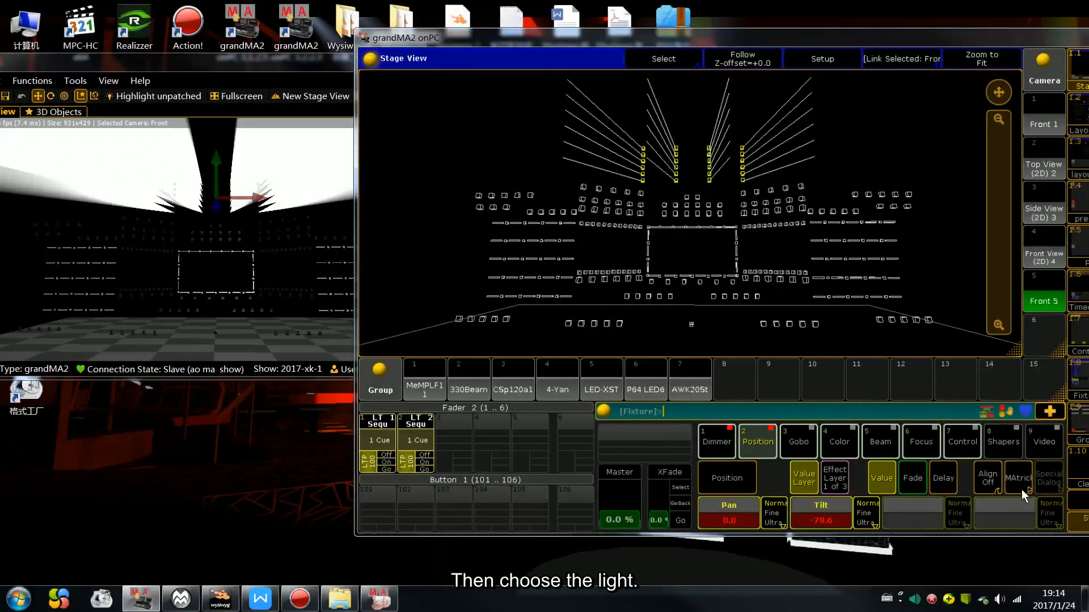
Set MAtricks Block X to 4 and fan the beams' tilt to -52.7 using Align ><.
click(1022, 489)
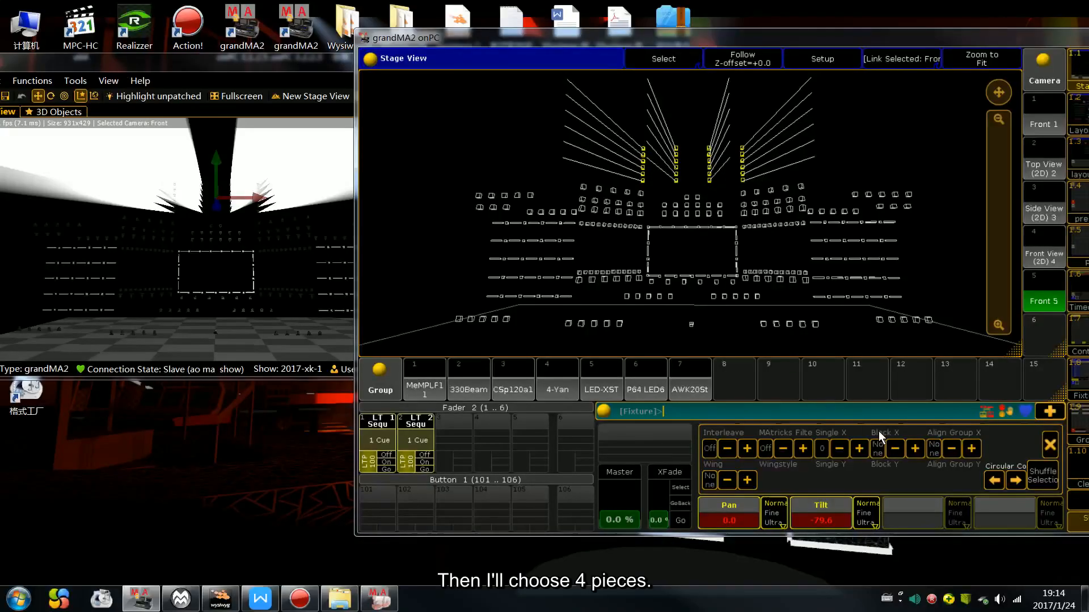
click(1047, 448)
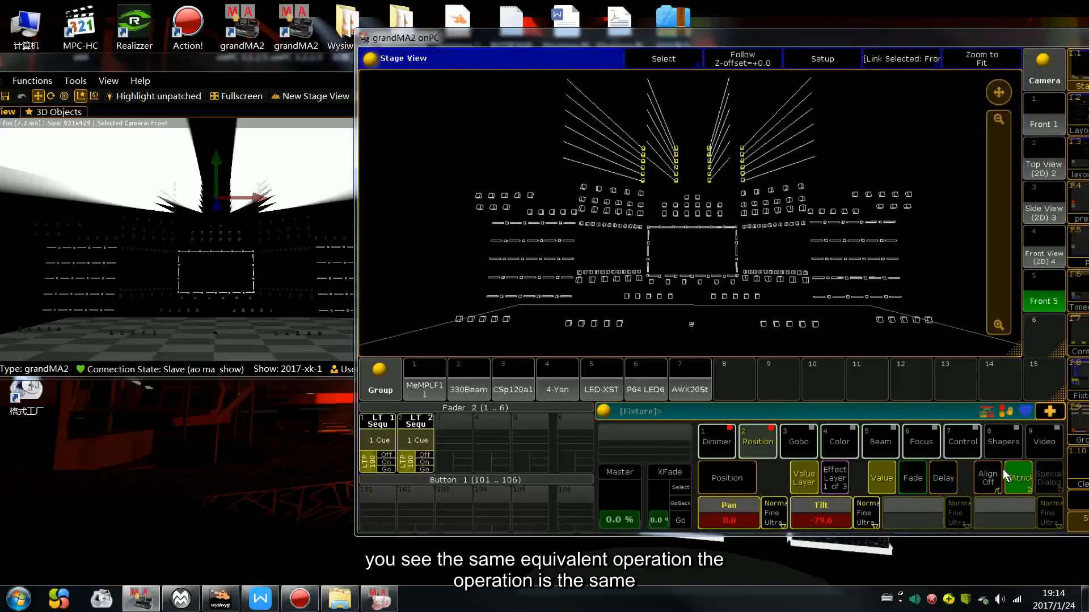
click(989, 480)
click(989, 479)
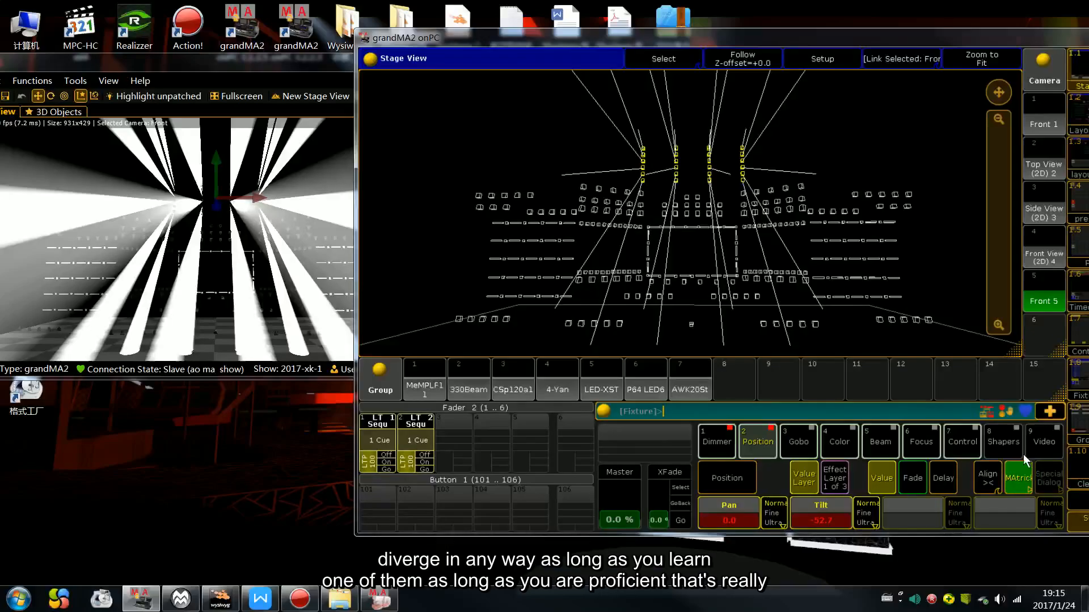
click(1016, 479)
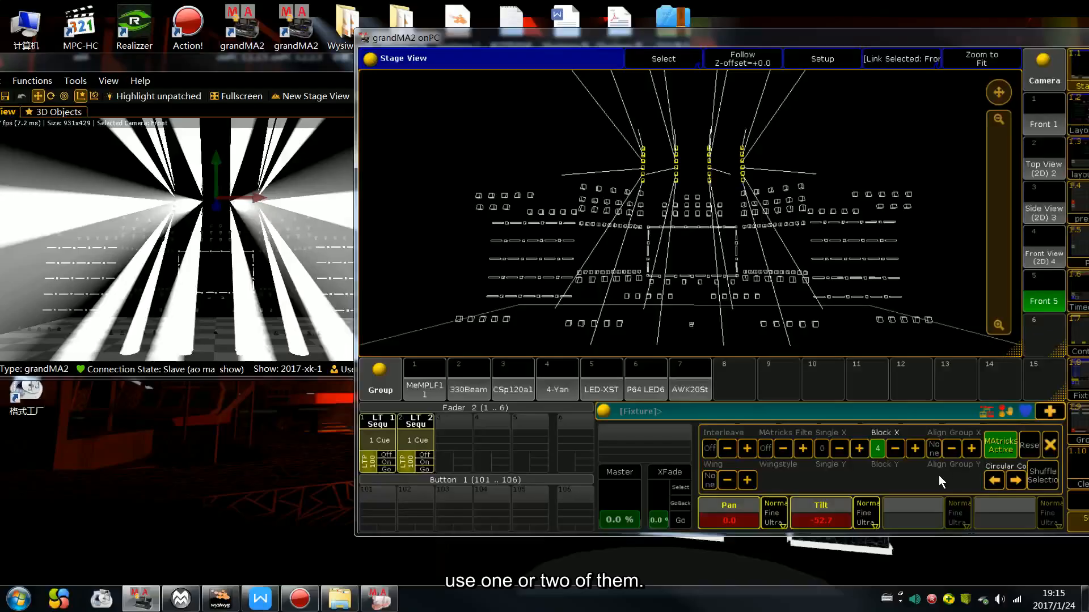
click(1048, 446)
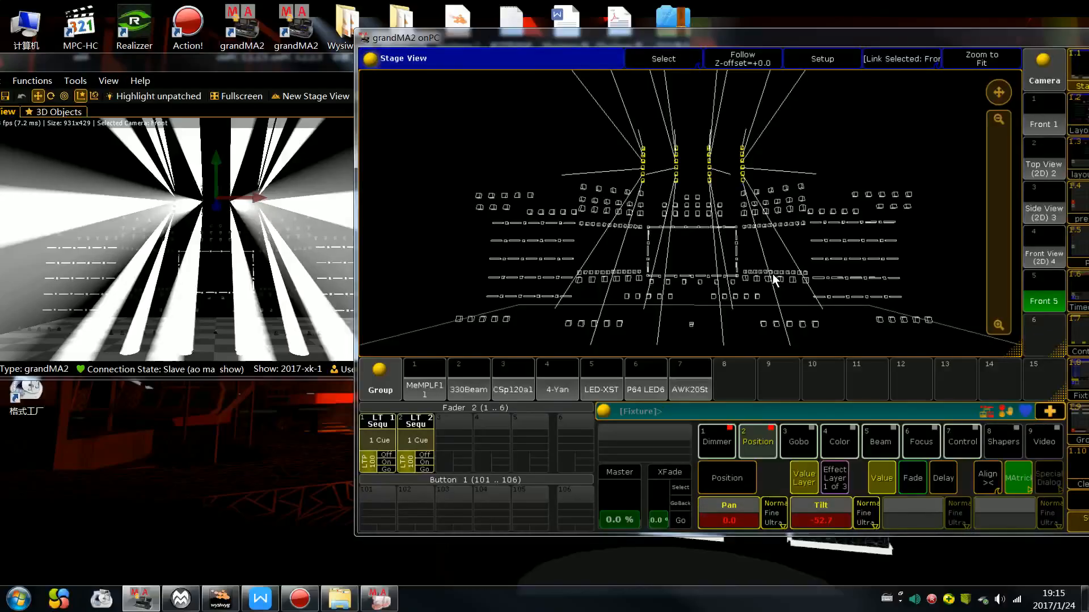
Clear the programmer and replace the Group pool below the stage view with the Effect pool.
key(BackSpace)
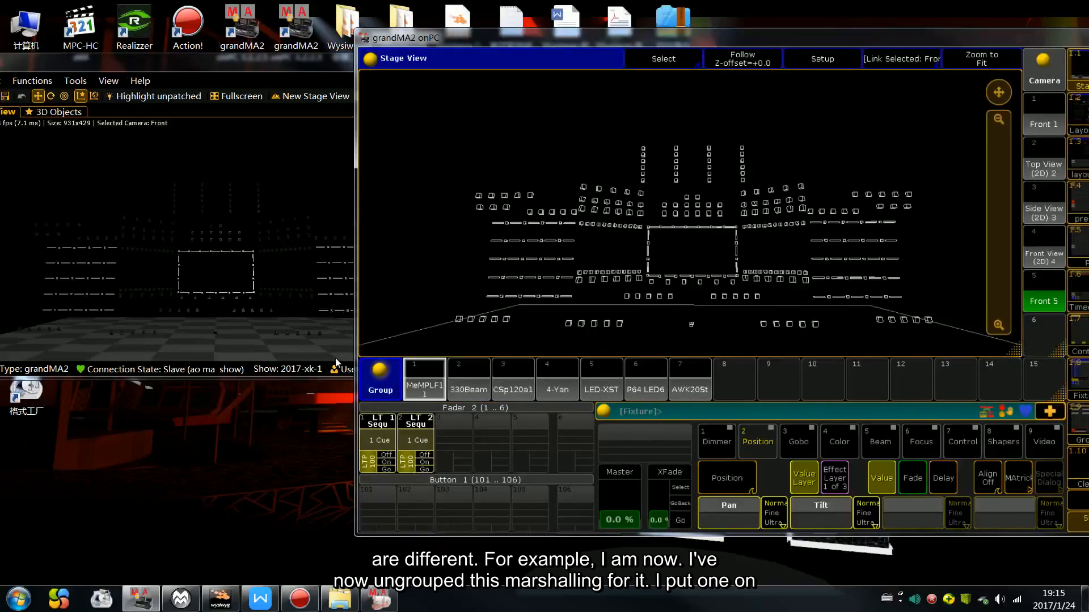
click(380, 379)
click(892, 156)
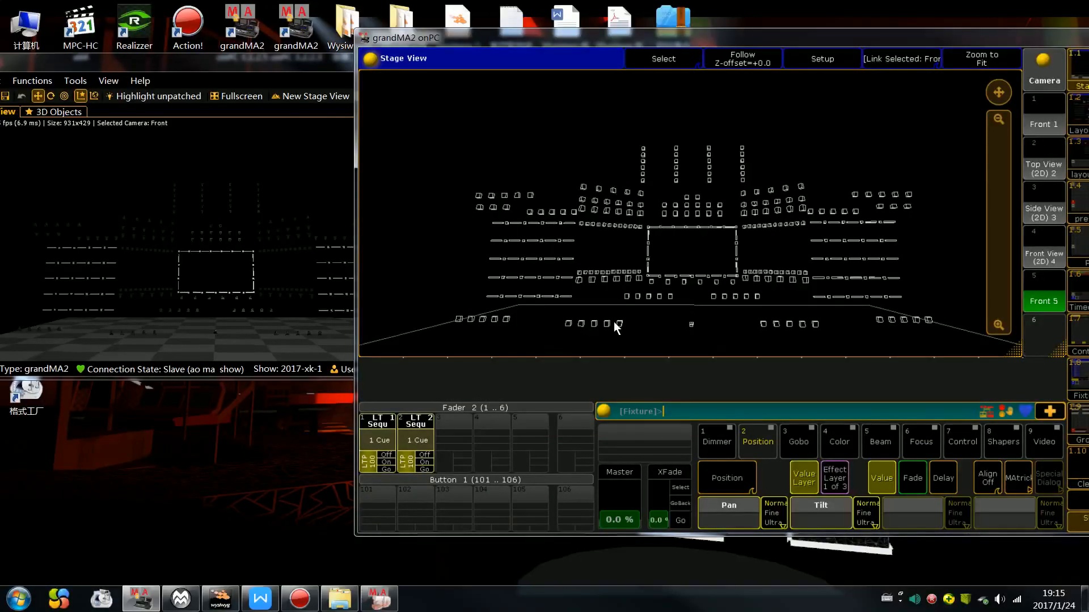
click(372, 363)
click(665, 253)
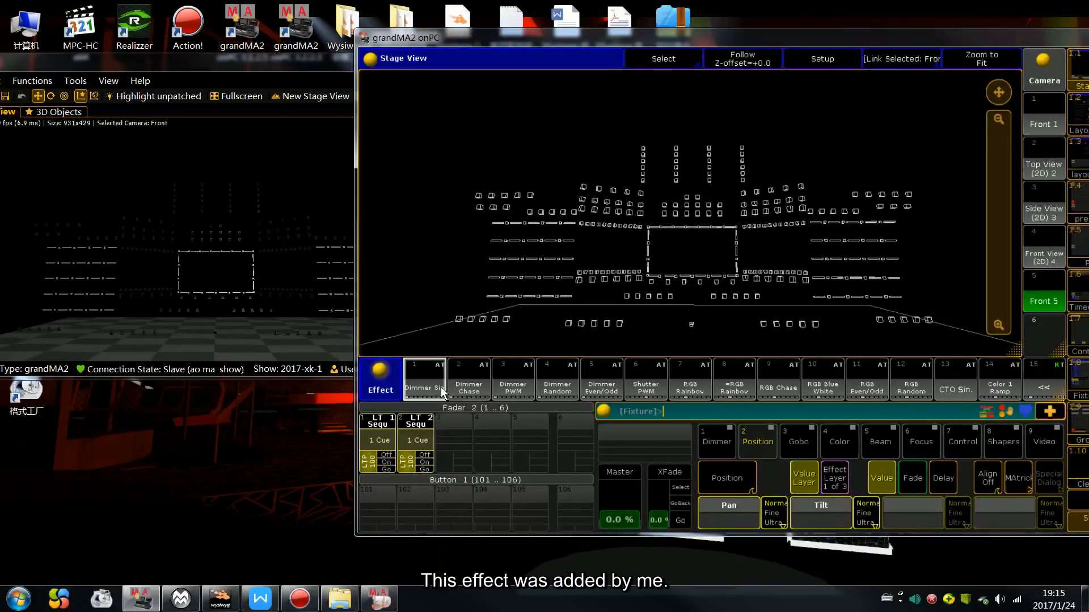
Open the Dimmer Chase effect in the effect editor and examine its Wings setting.
right_click(481, 381)
drag(472, 418, 715, 433)
click(657, 267)
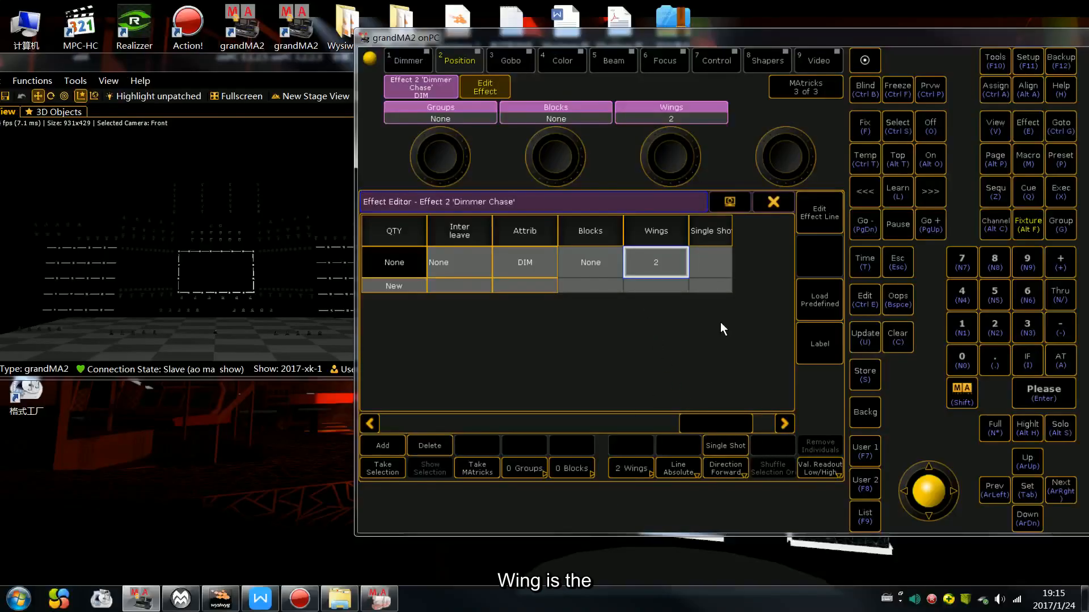
click(774, 201)
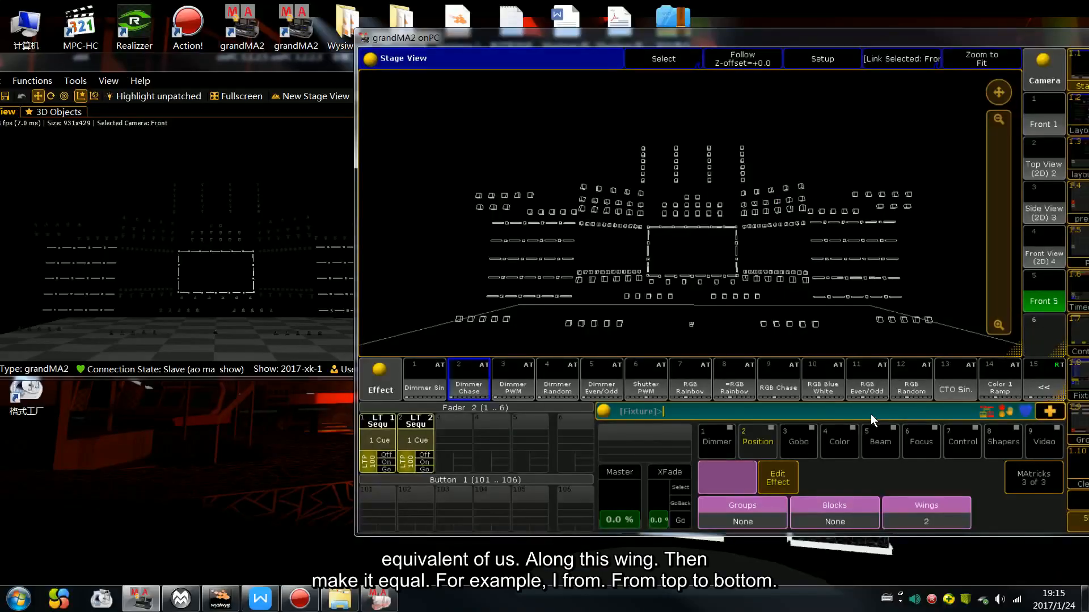
Select the four beam columns above the stage one after another and bring their dimmer to 100.
click(733, 434)
click(1018, 479)
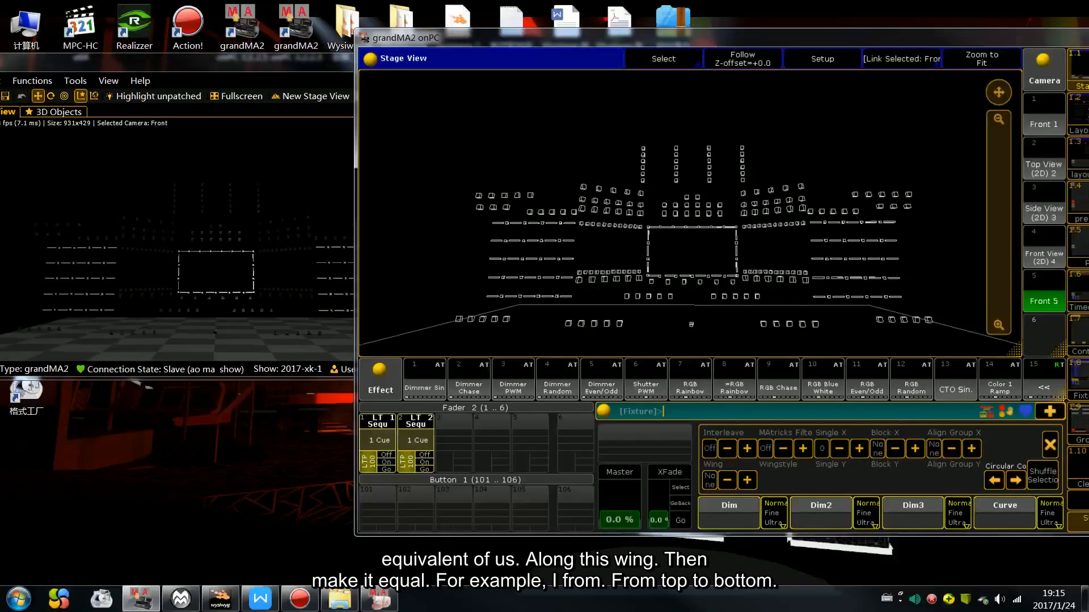
click(1050, 445)
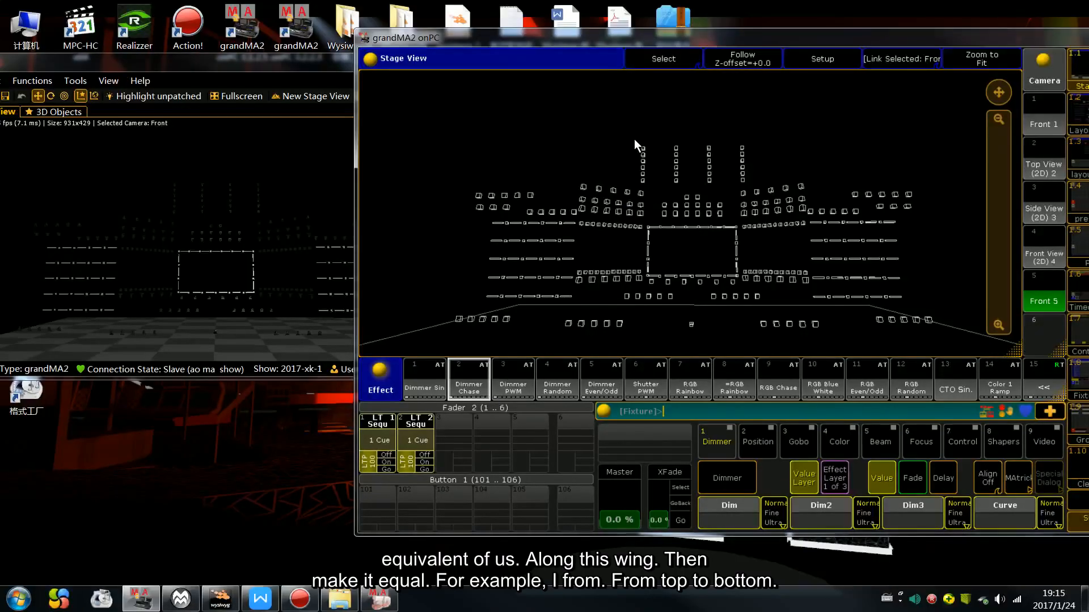
drag(638, 132, 655, 186)
drag(670, 130, 719, 186)
drag(733, 140, 753, 185)
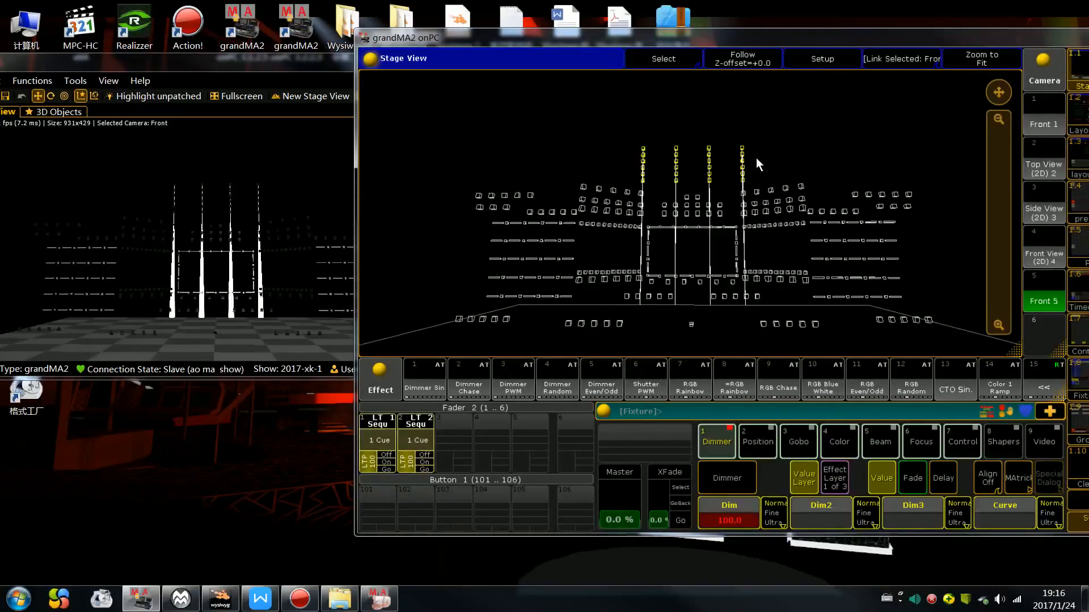
Rotate the selected beam fixtures in Single mode to a Rot X of -90° in the stage setup.
click(763, 438)
click(831, 62)
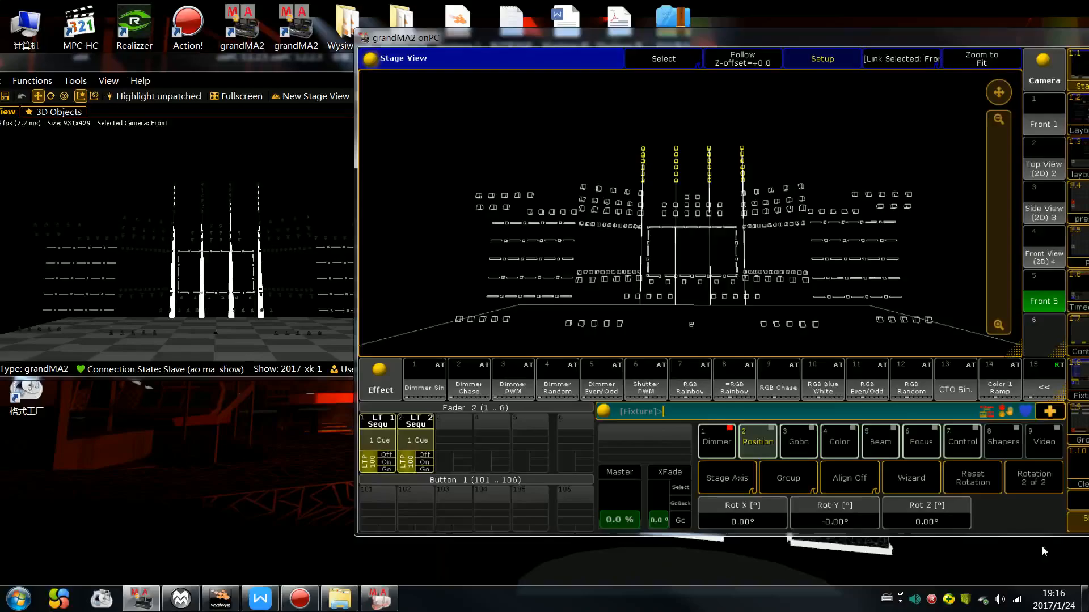
click(794, 480)
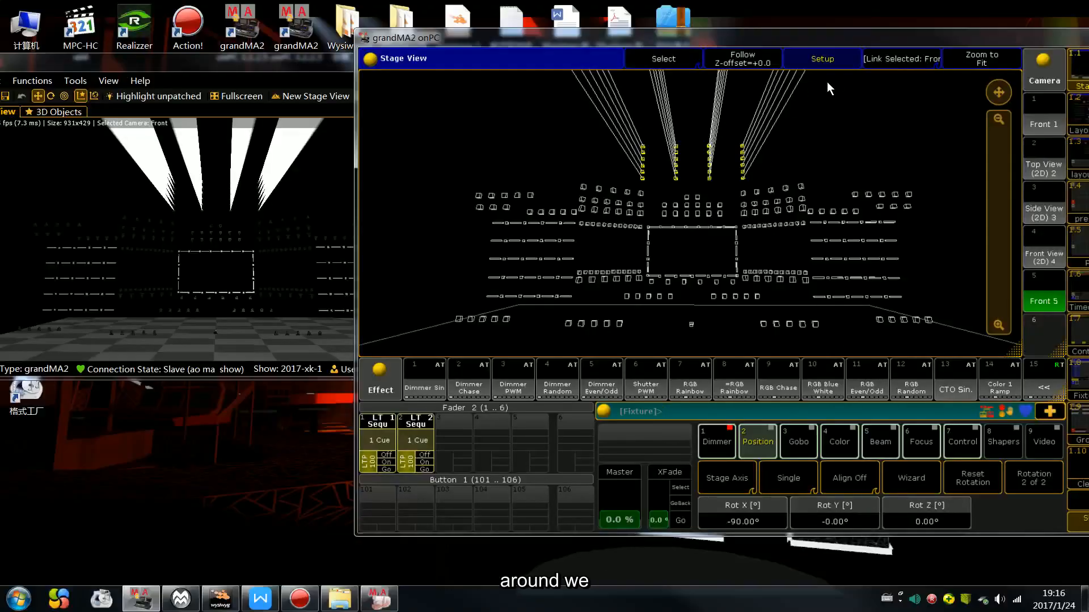
click(829, 59)
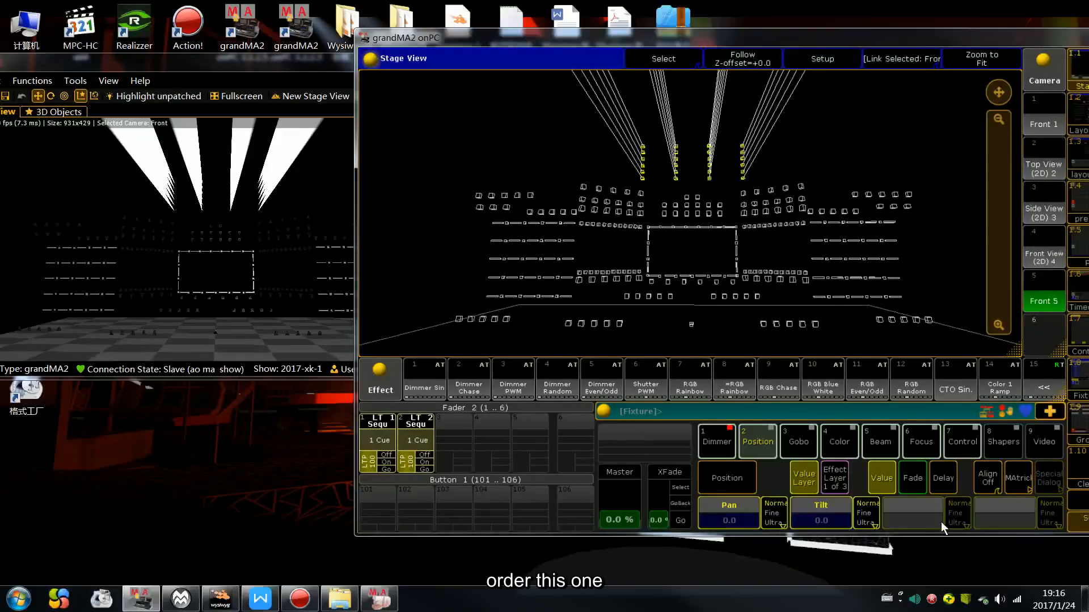
Inspect the Dimmer Sin and Dimmer Chase effects, and apply Dimmer Chase to the selected beams.
click(715, 441)
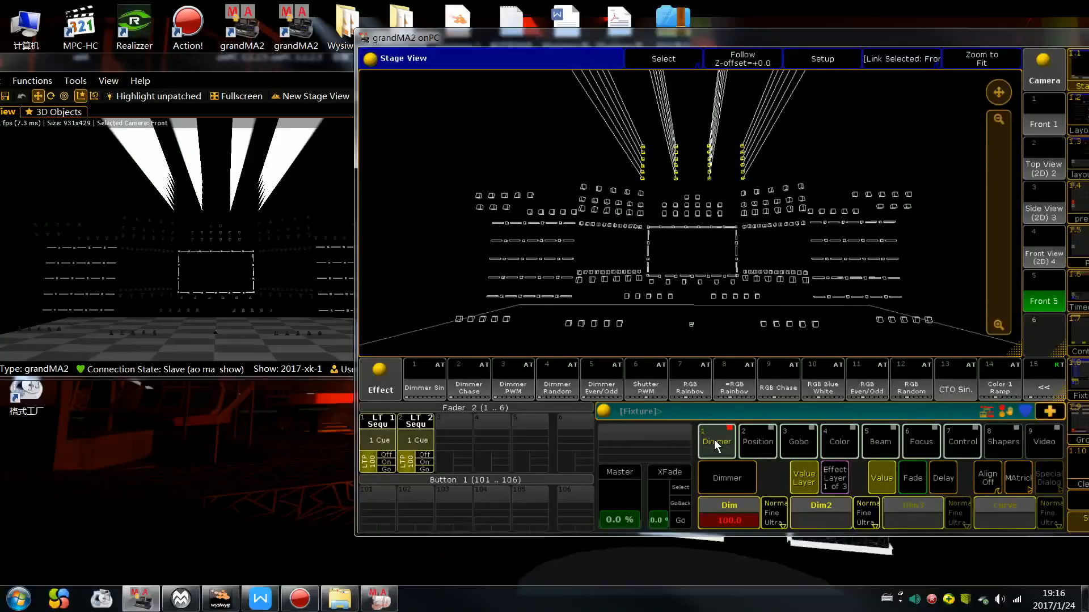
right_click(430, 381)
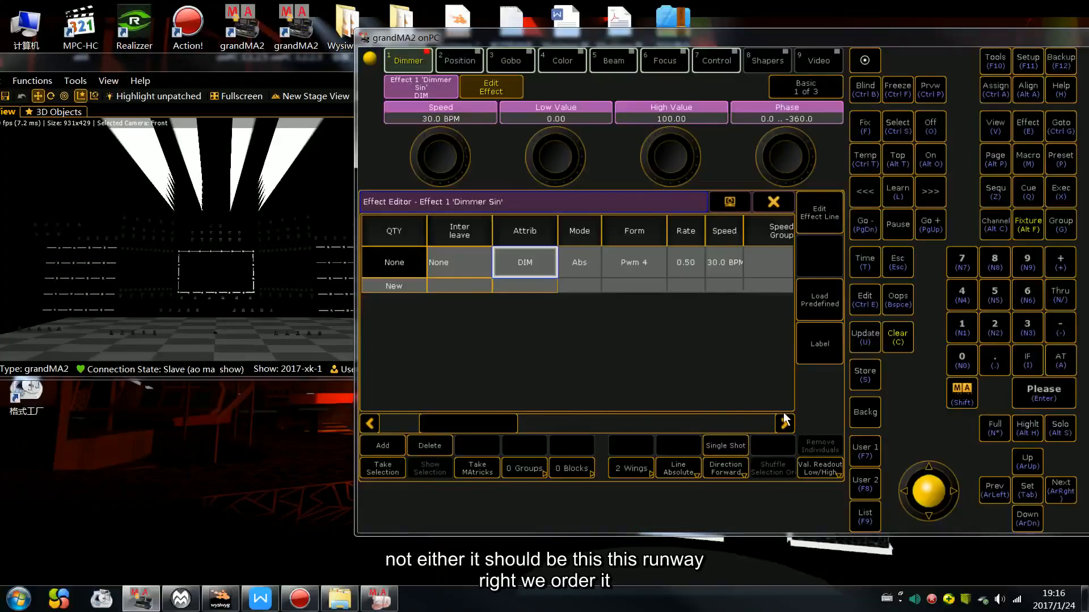
click(773, 201)
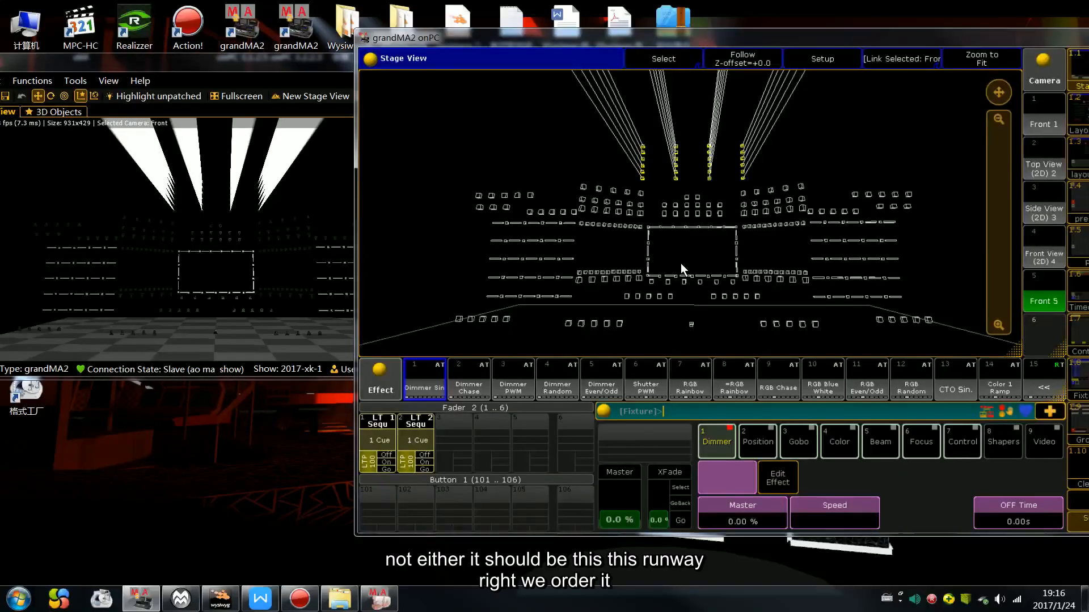
right_click(474, 381)
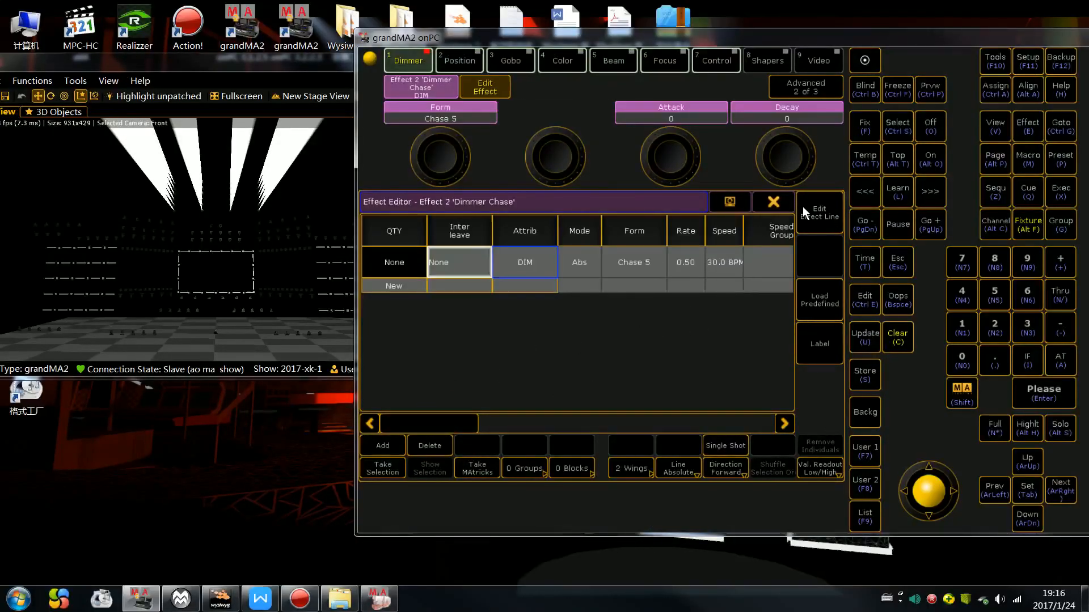
click(773, 201)
click(469, 377)
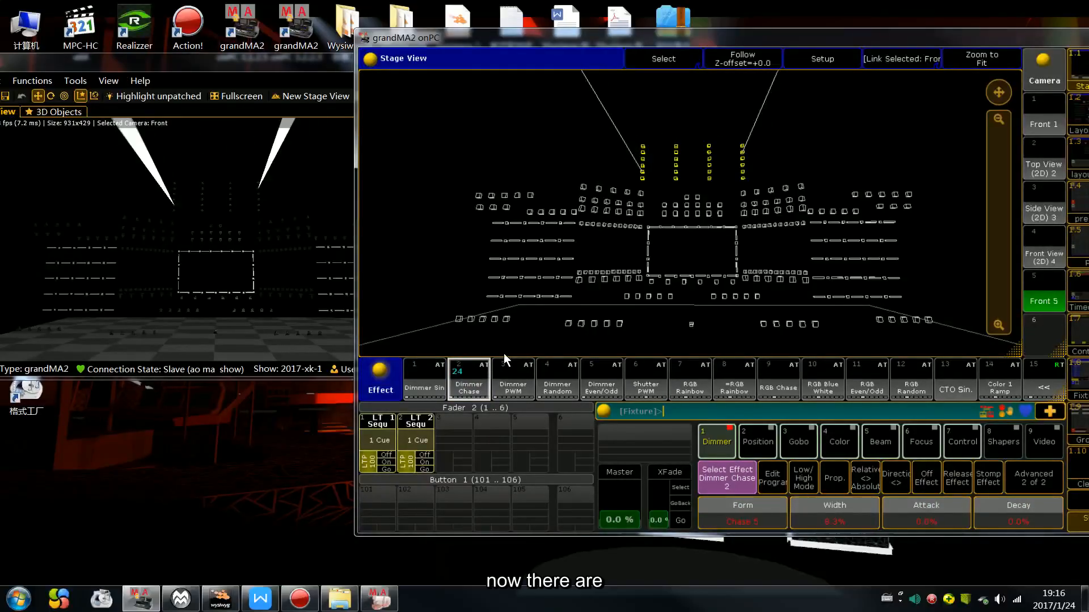
Set the Wings of the Dimmer Chase effect to 4.
right_click(464, 387)
click(656, 264)
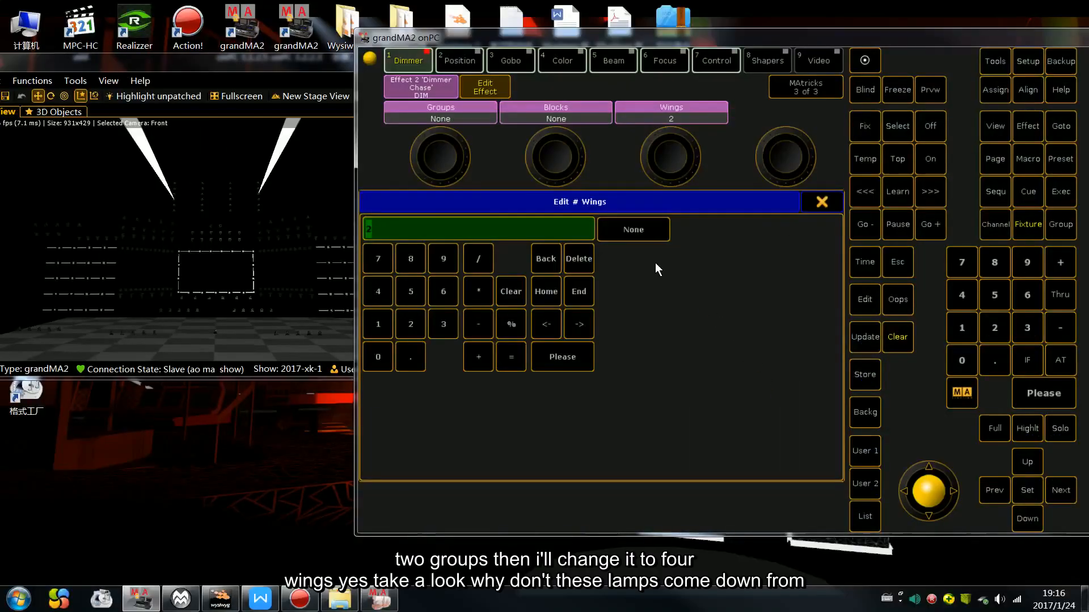
text(4)
key(Return)
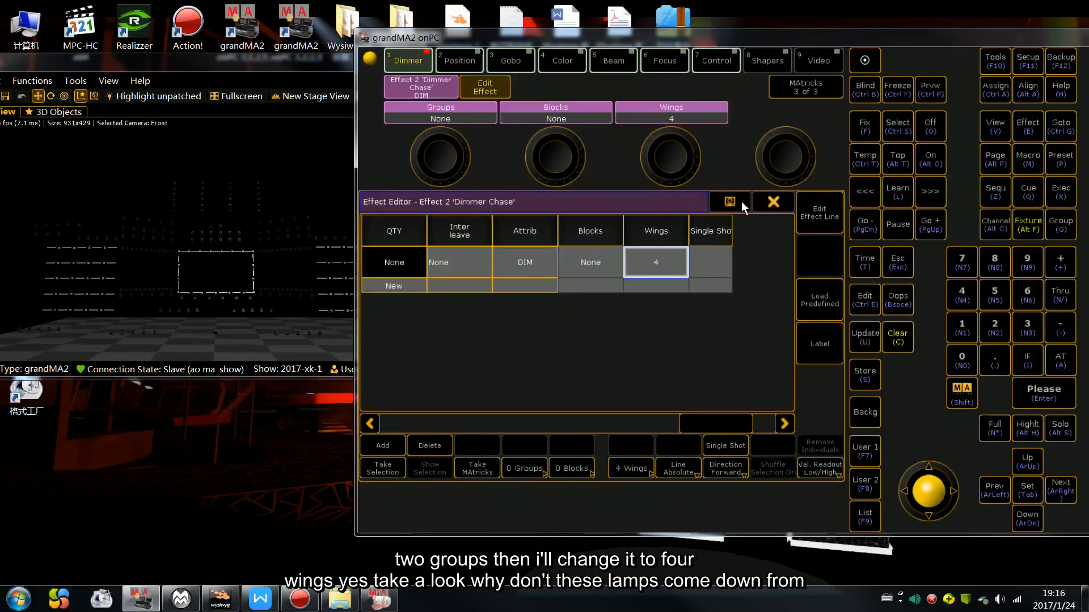
click(740, 202)
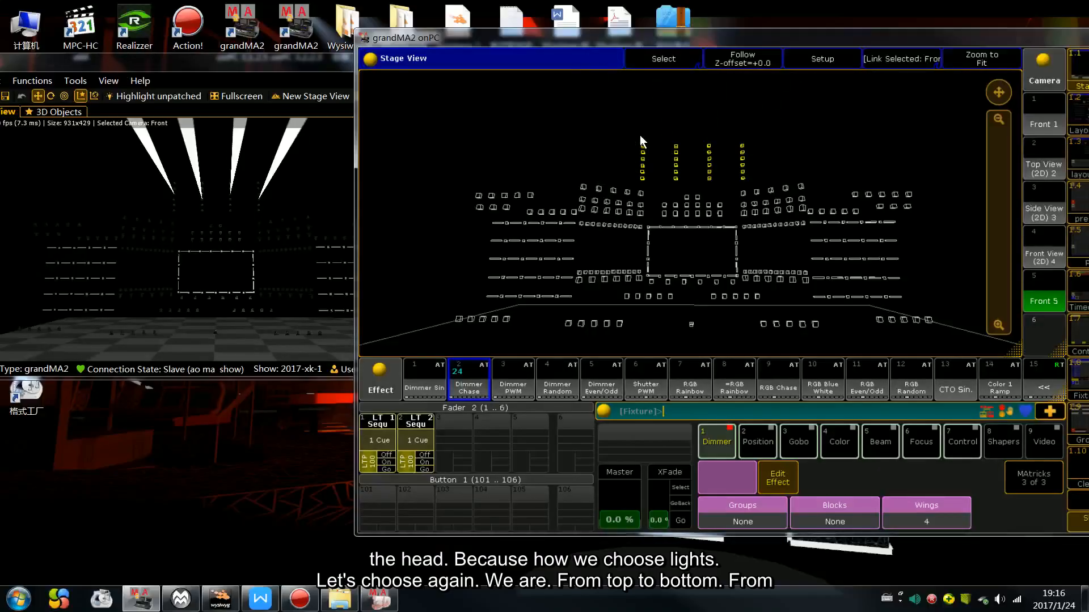
Clear the programmer, reselect the four beam columns one by one from top to bottom, and run Dimmer Chase on them.
key(Escape)
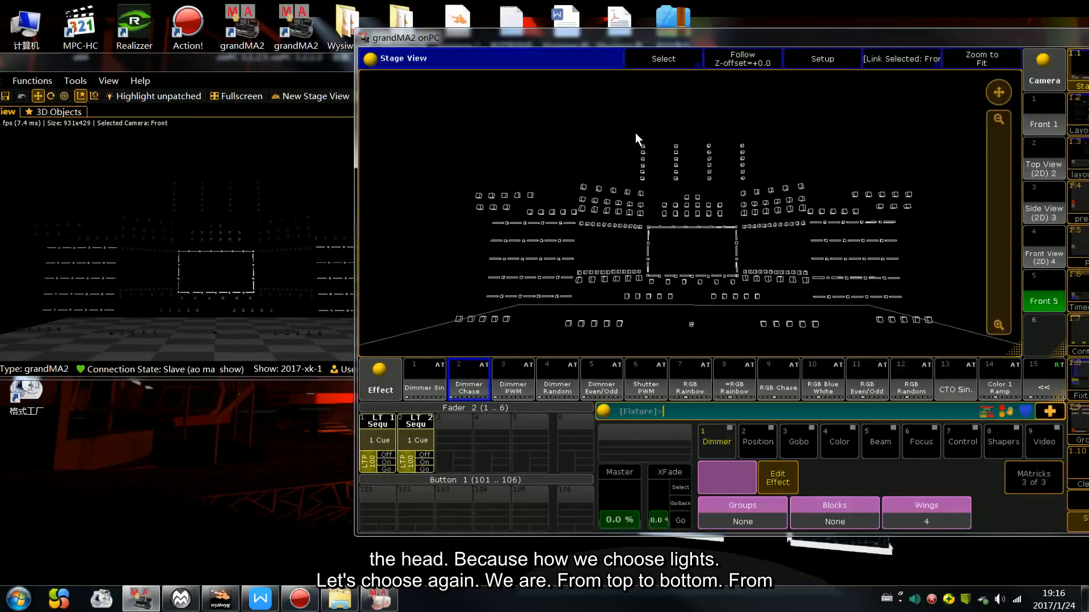
drag(630, 129, 653, 192)
drag(668, 128, 686, 189)
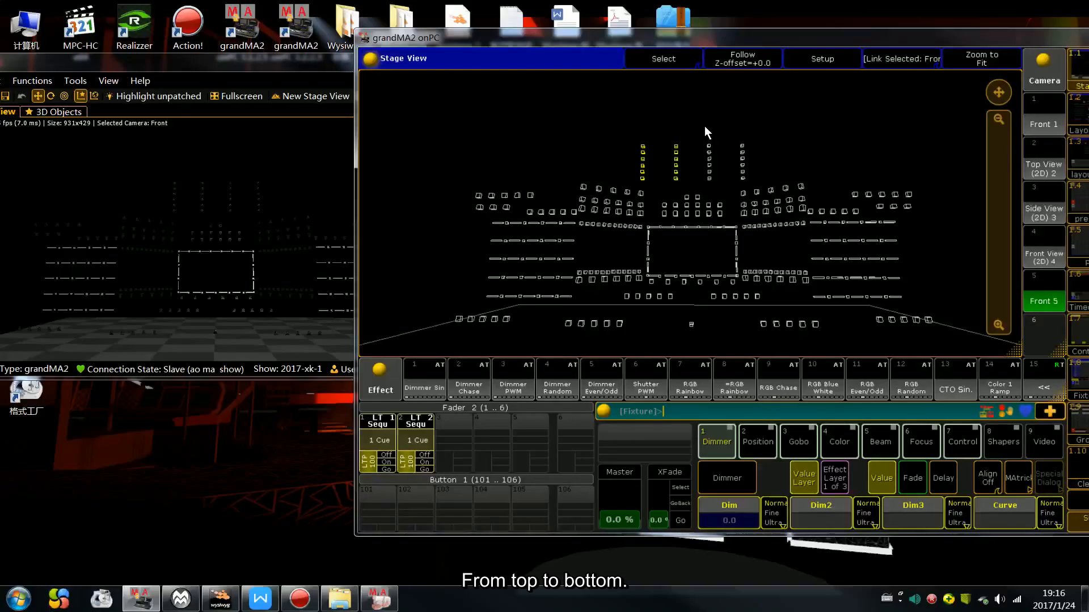
drag(705, 126, 720, 178)
drag(730, 124, 753, 183)
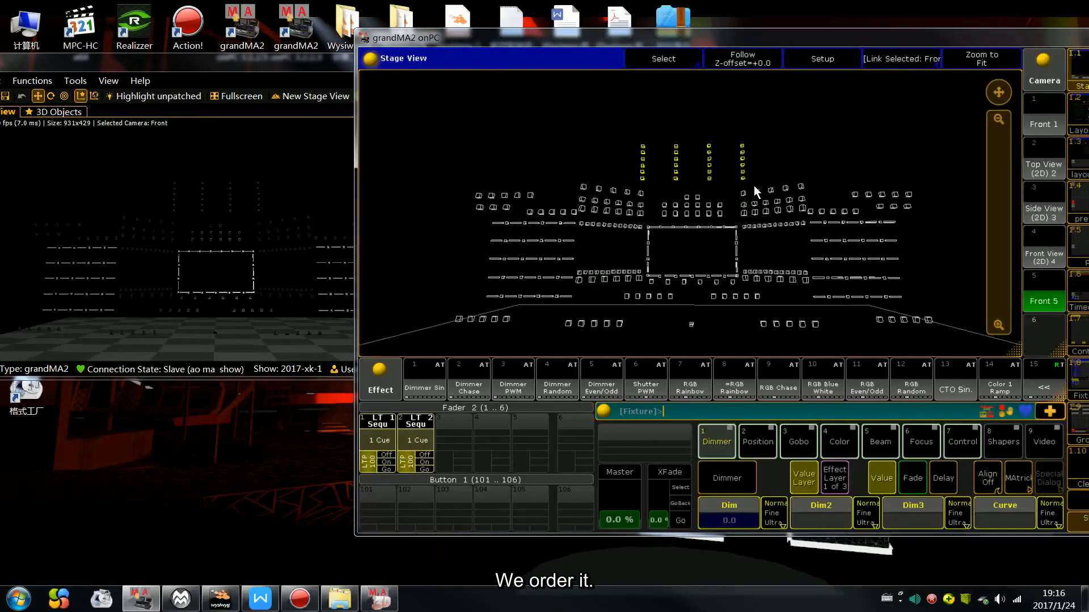
key(f)
click(468, 379)
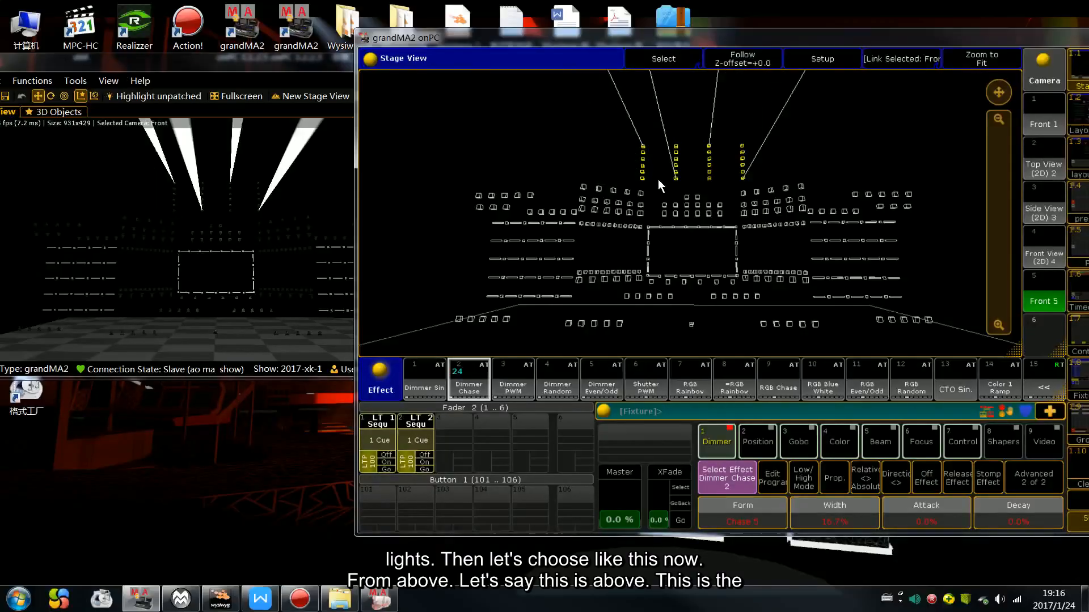
Clear the programmer and run Dimmer Chase on the four floor rows selected in order, shifting the console window to uncover the 3D view.
key(c)
key(c)
key(c)
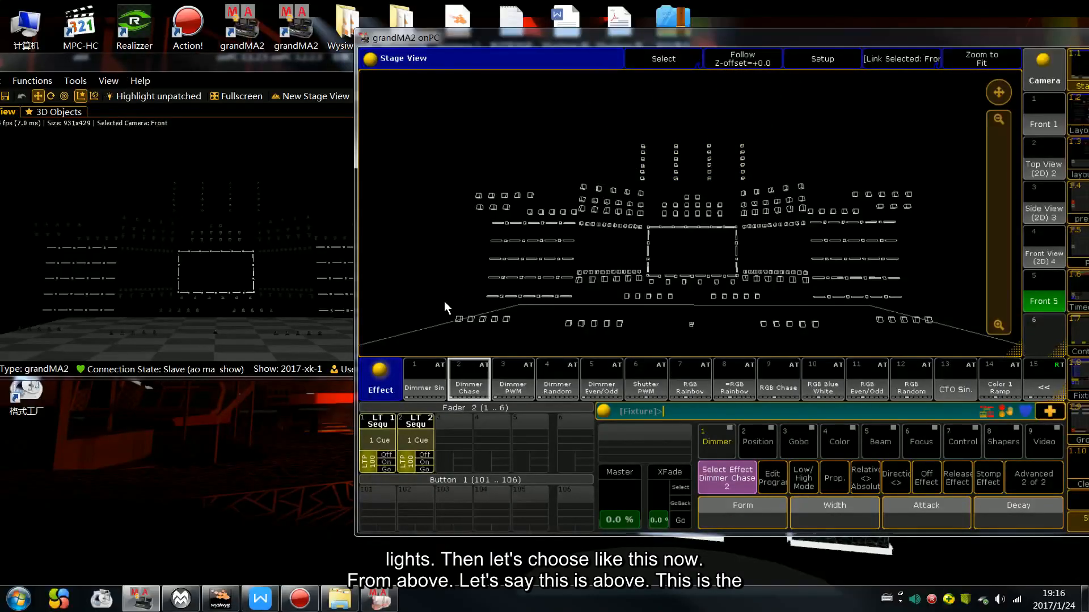
drag(436, 305, 513, 330)
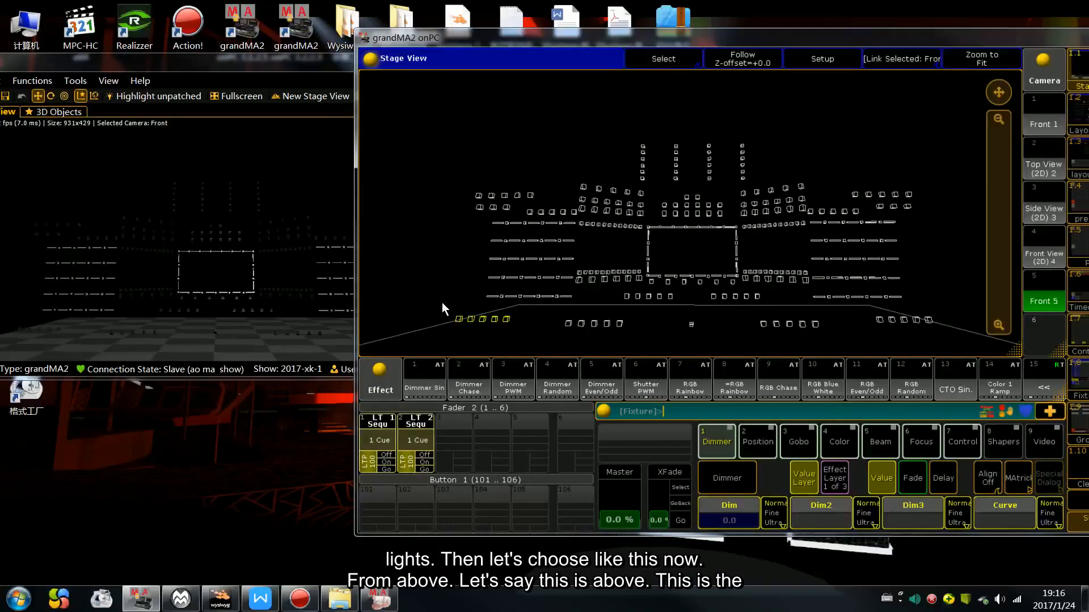
drag(441, 302, 527, 332)
drag(534, 311, 676, 334)
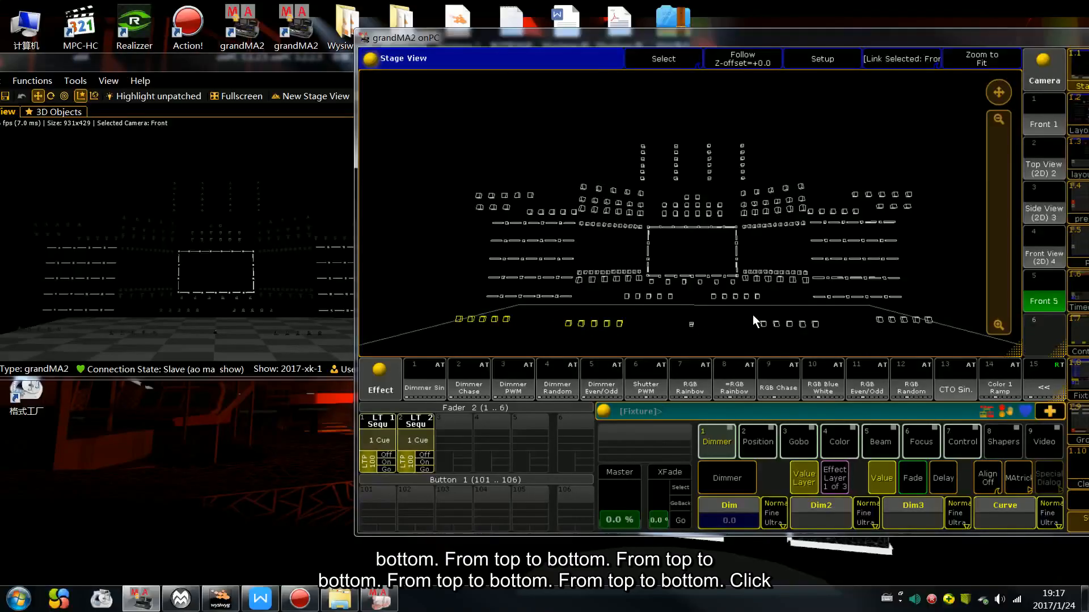
drag(753, 315, 948, 334)
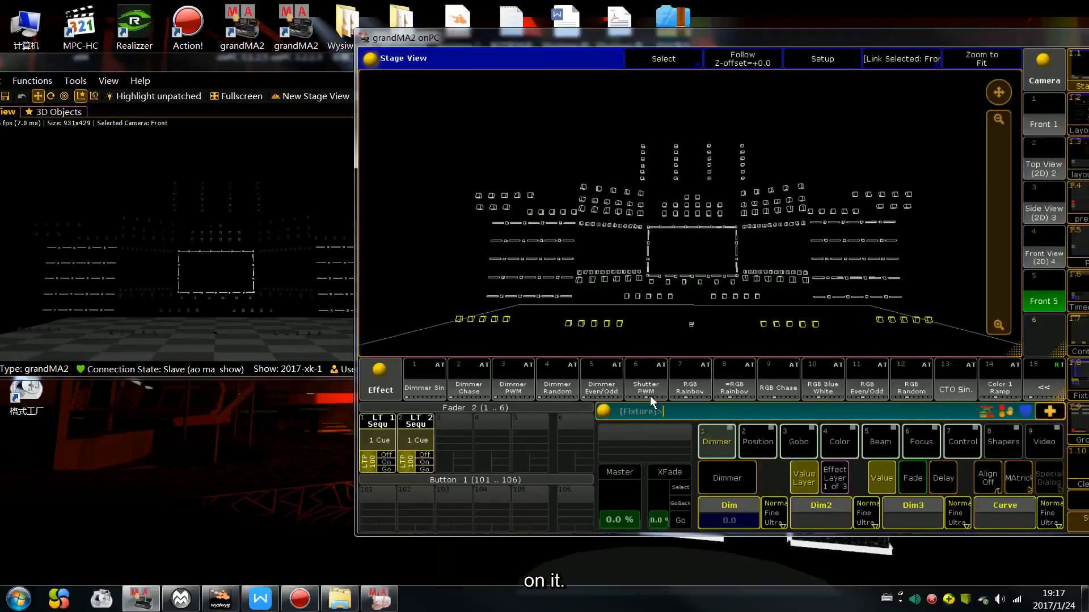
click(492, 379)
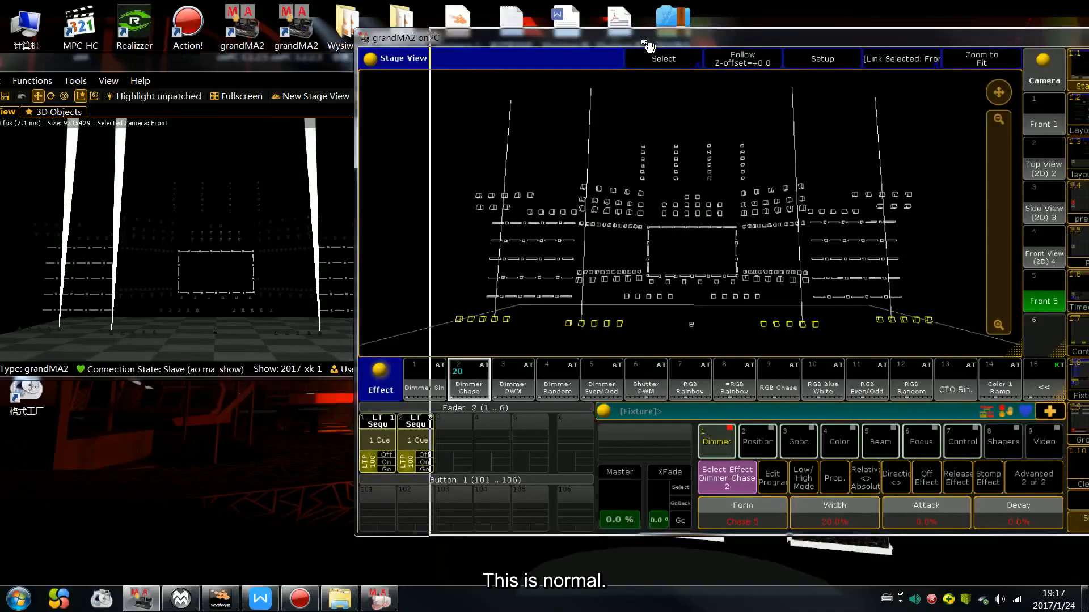
drag(648, 45, 773, 43)
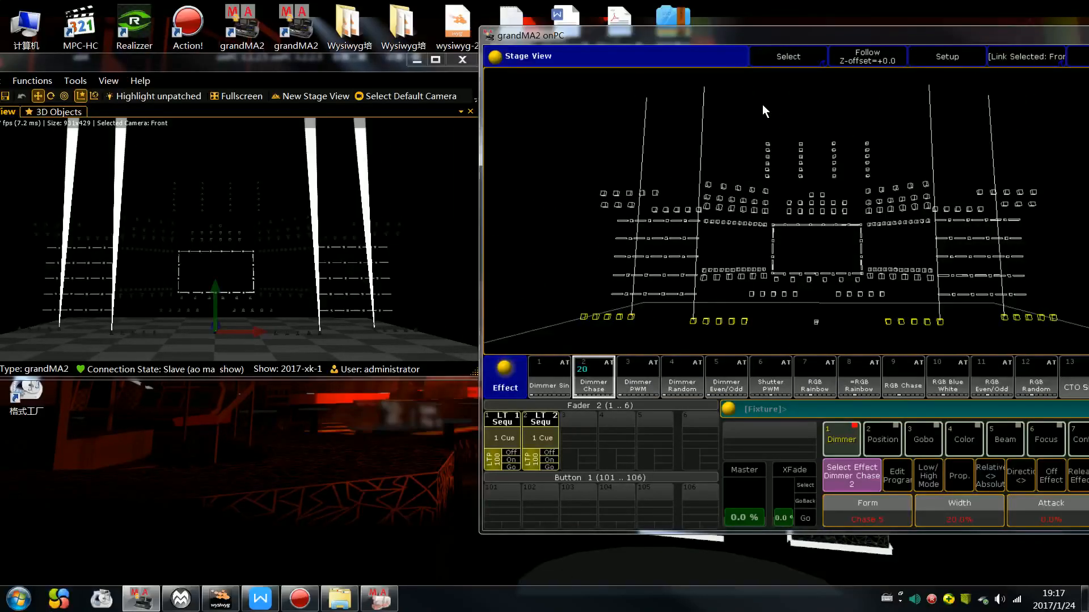
drag(782, 34, 718, 36)
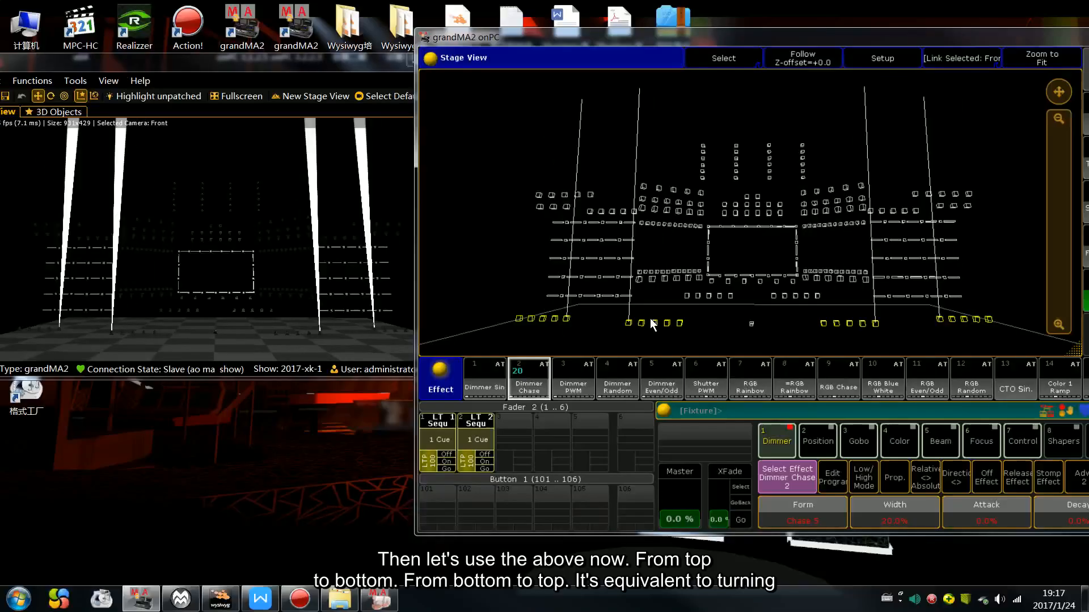
Clear the programmer and select the four beam columns one at a time, alternating top-to-bottom and bottom-to-top order.
key(BackSpace)
key(BackSpace)
key(BackSpace)
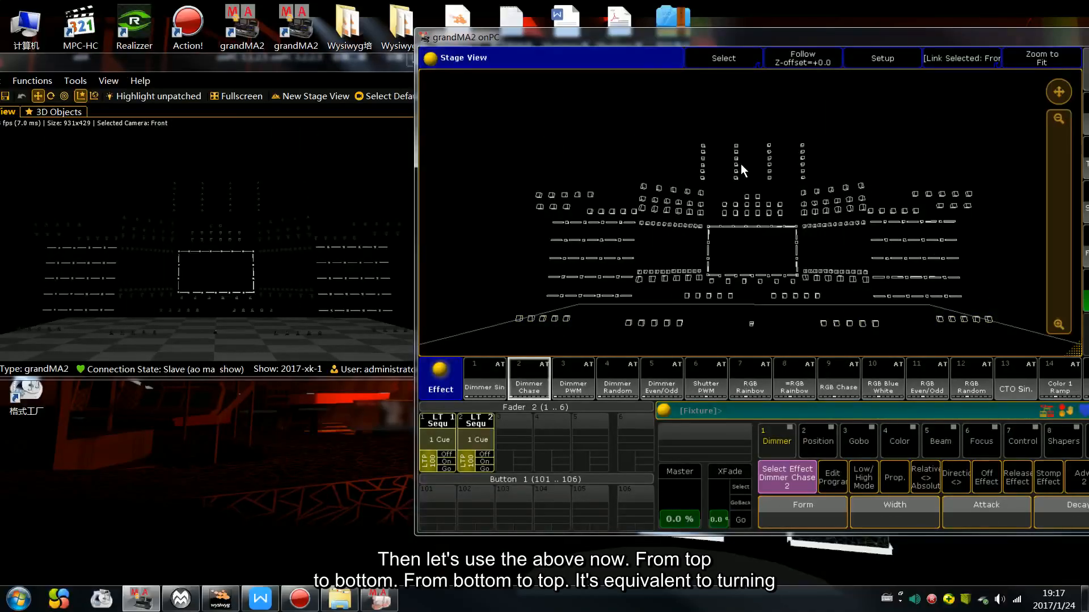
drag(693, 122, 710, 177)
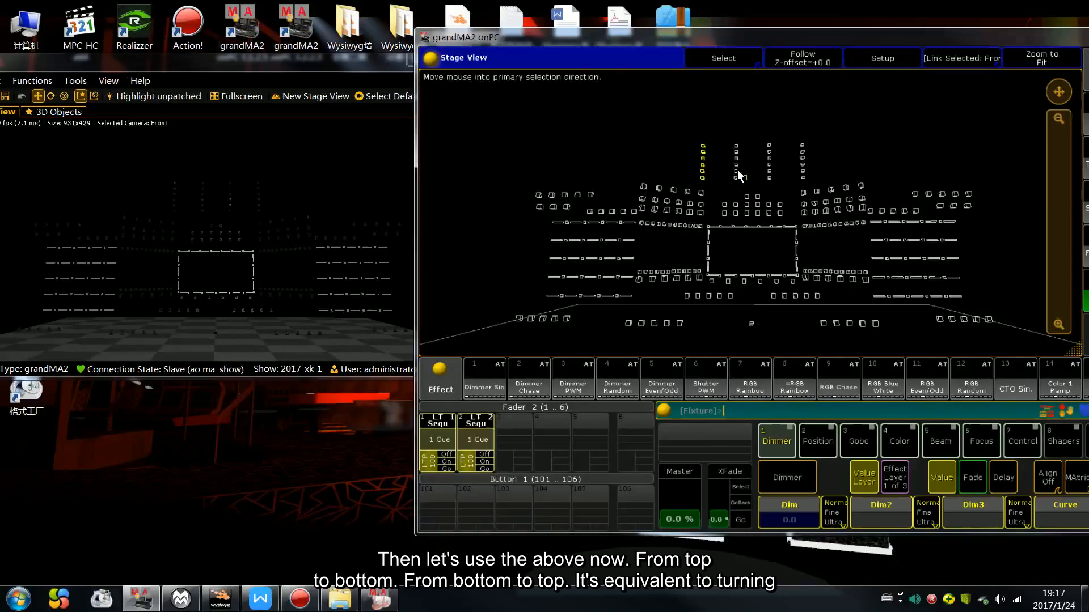
click(737, 169)
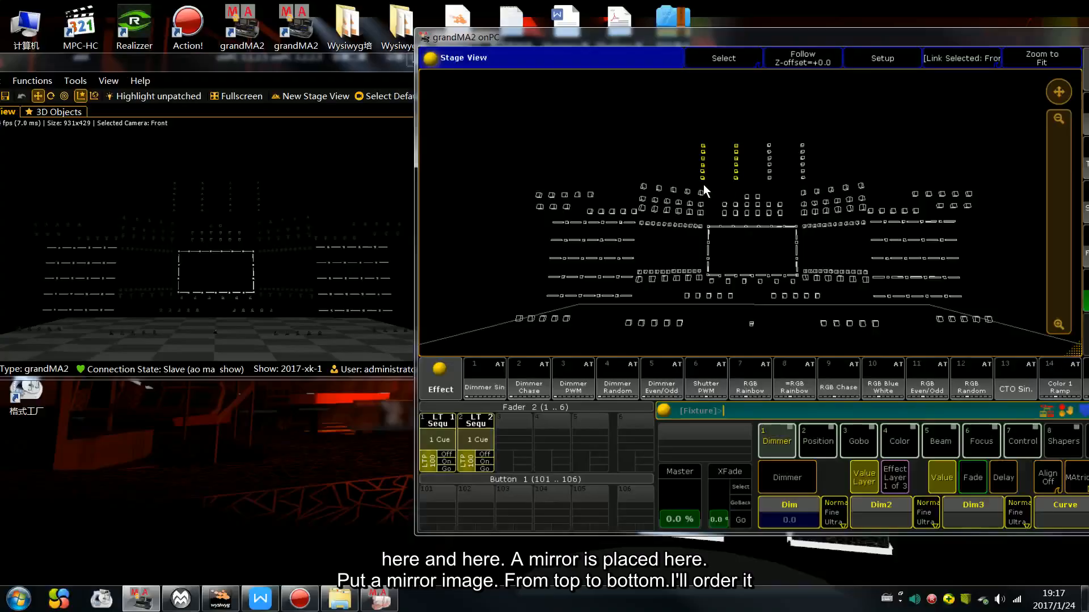
click(770, 168)
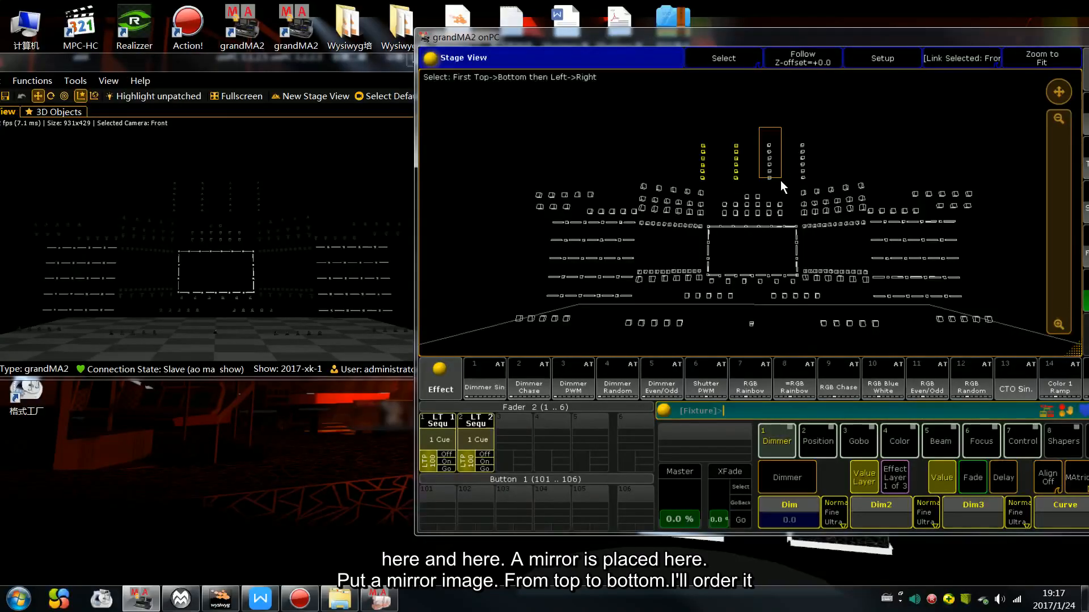
click(801, 156)
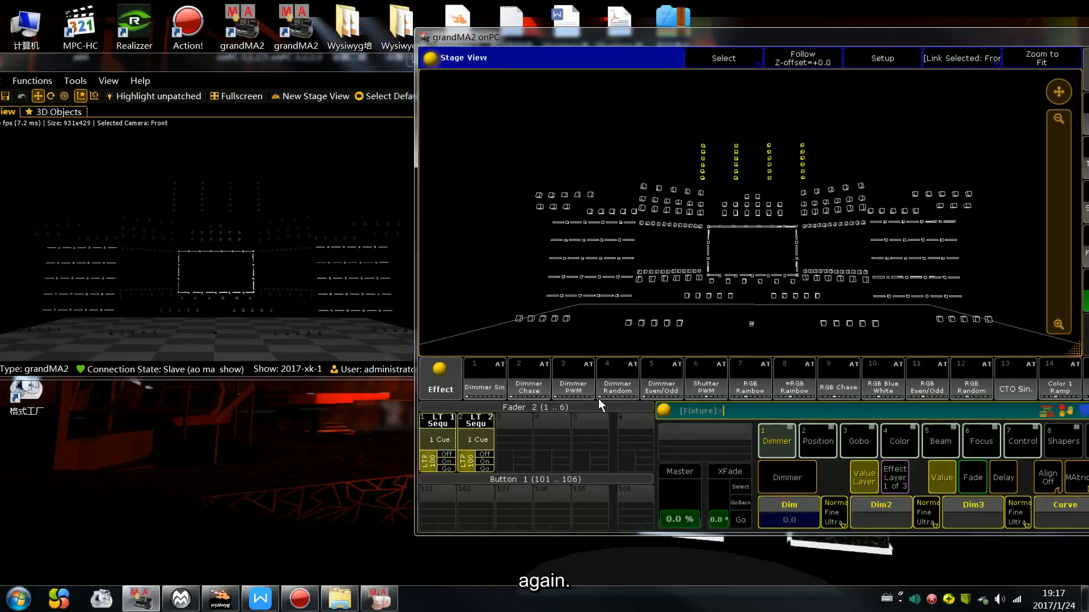
Run Dimmer Chase on the four beam columns selected in alternating order, and clear the programmer.
click(545, 380)
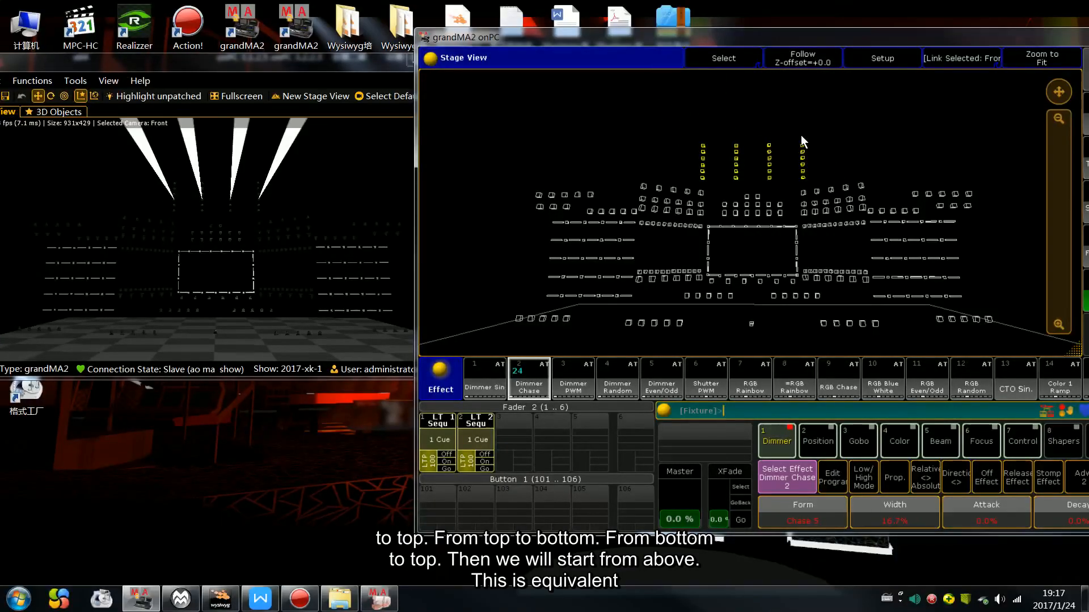
key(Escape)
key(Escape)
key(Escape)
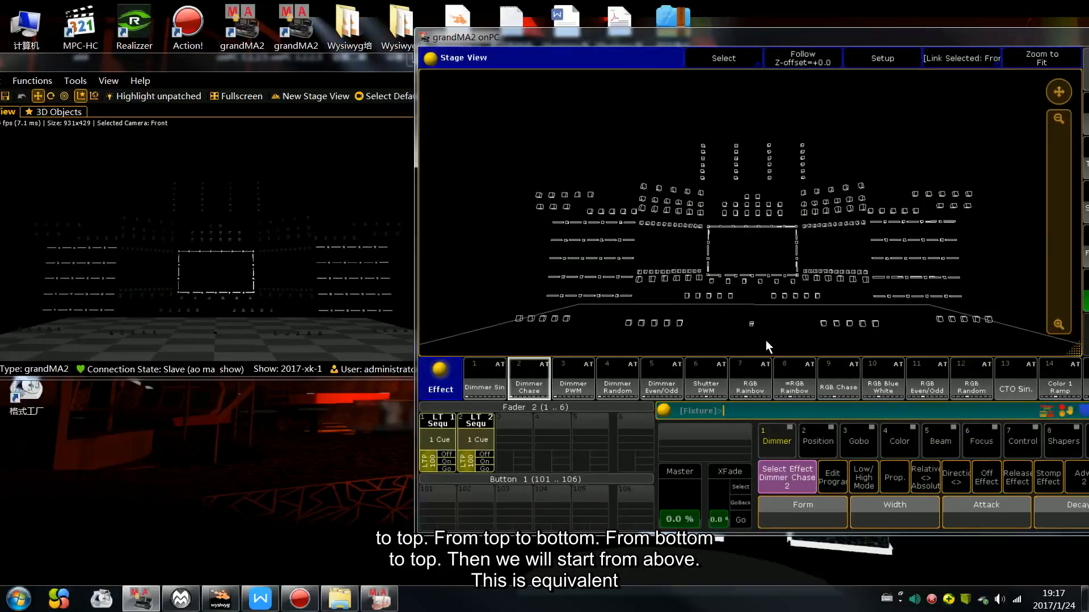
Select the four front floor rows one at a time in alternating horizontal direction and run Dimmer Chase on them.
drag(492, 308, 567, 328)
drag(693, 317, 612, 329)
drag(882, 312, 805, 338)
drag(1002, 302, 935, 340)
click(535, 376)
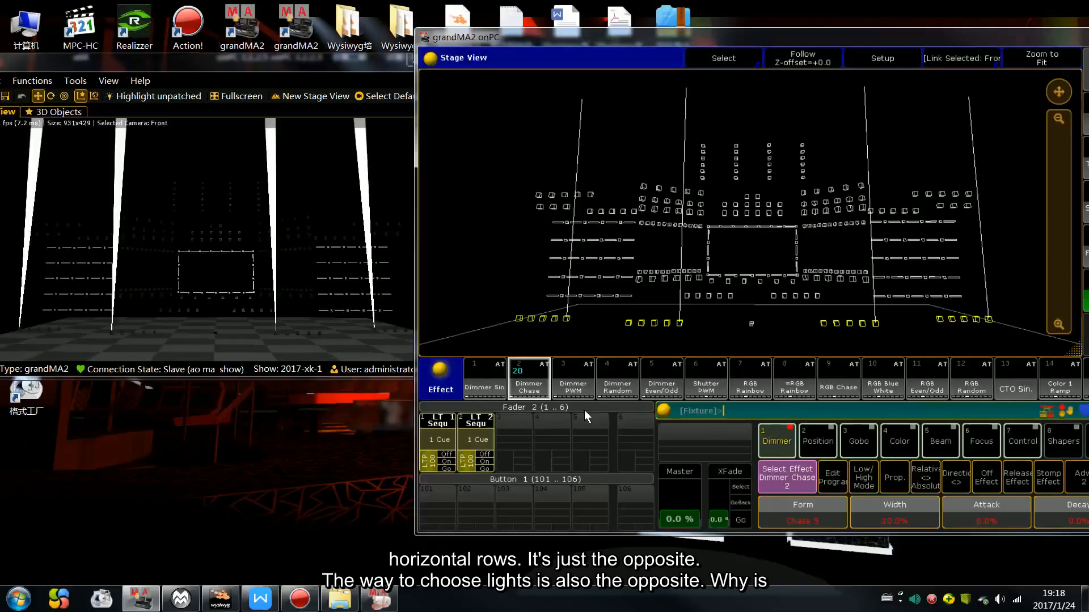
Examine the groups, blocks and wings settings of the Dimmer Chase effect in its editor.
click(534, 381)
drag(540, 419, 474, 391)
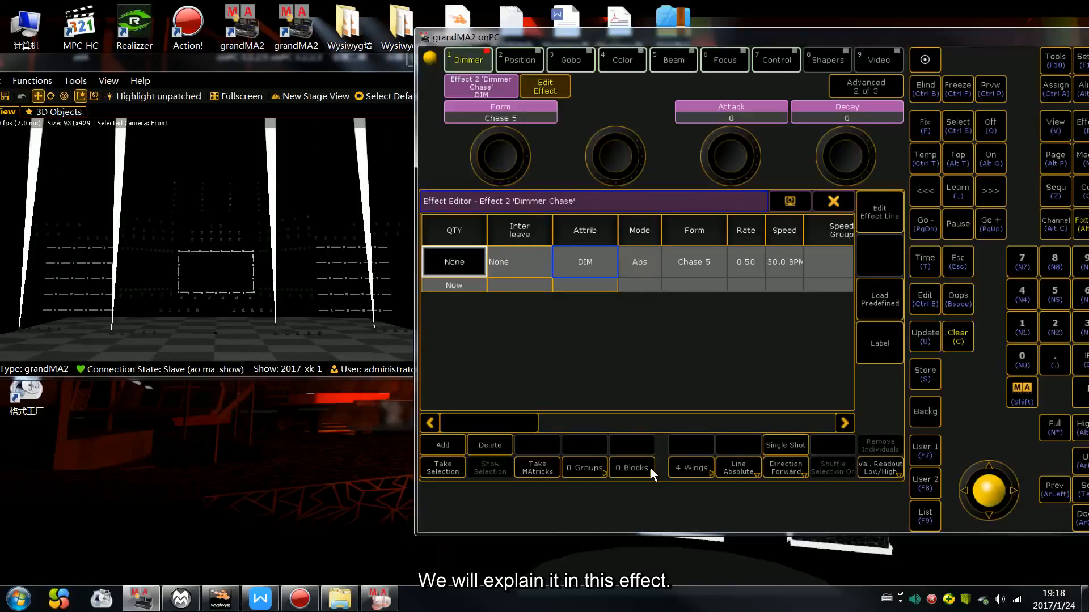
click(832, 200)
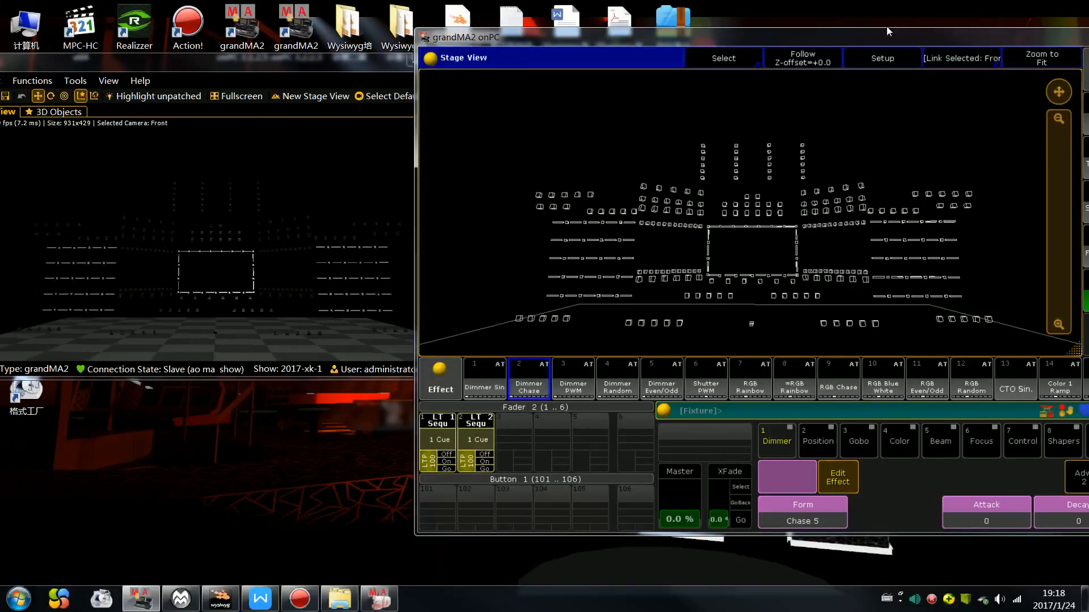
Show the MAtricks settings, try a Wing value of 2, and reset them.
drag(887, 38, 790, 30)
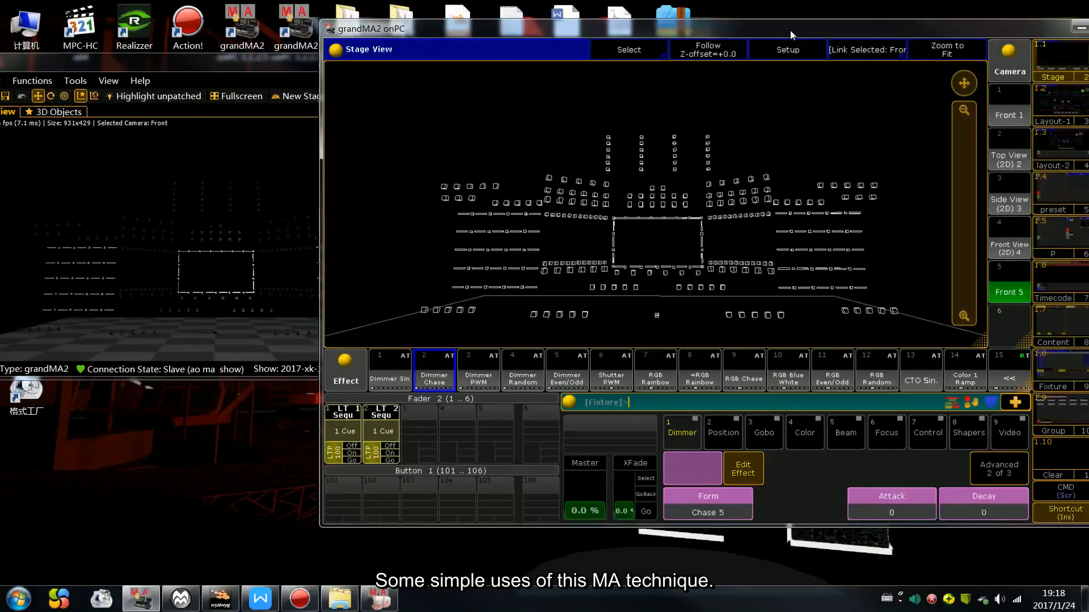
click(683, 433)
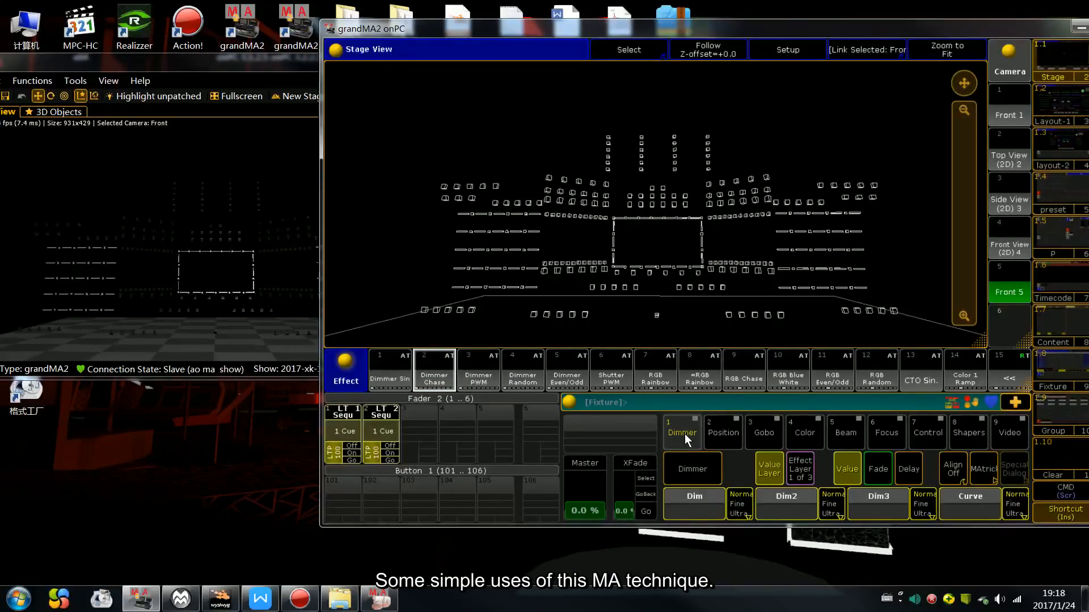
click(998, 470)
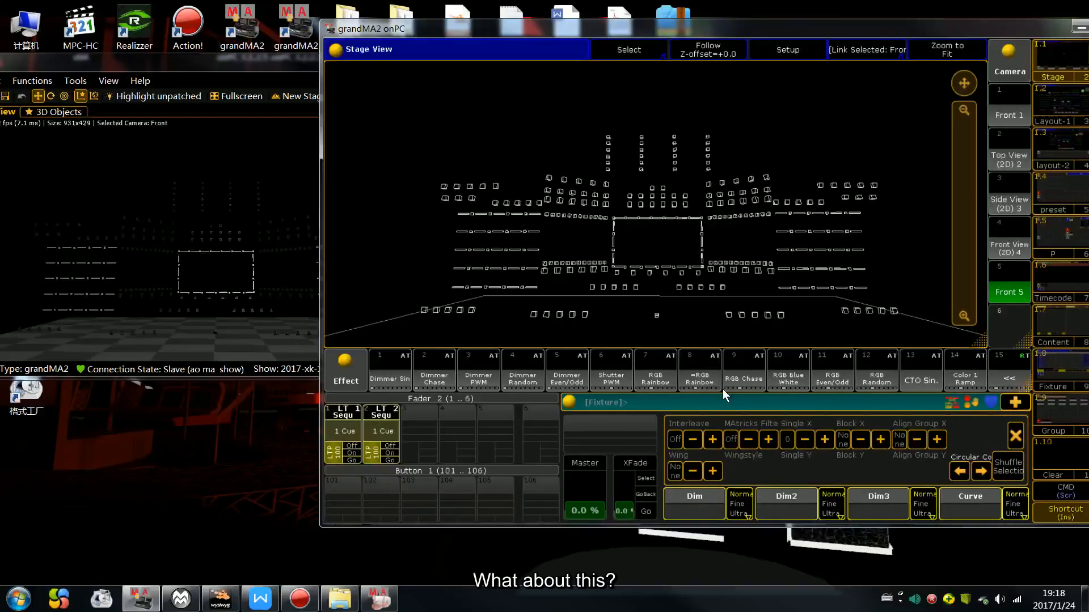
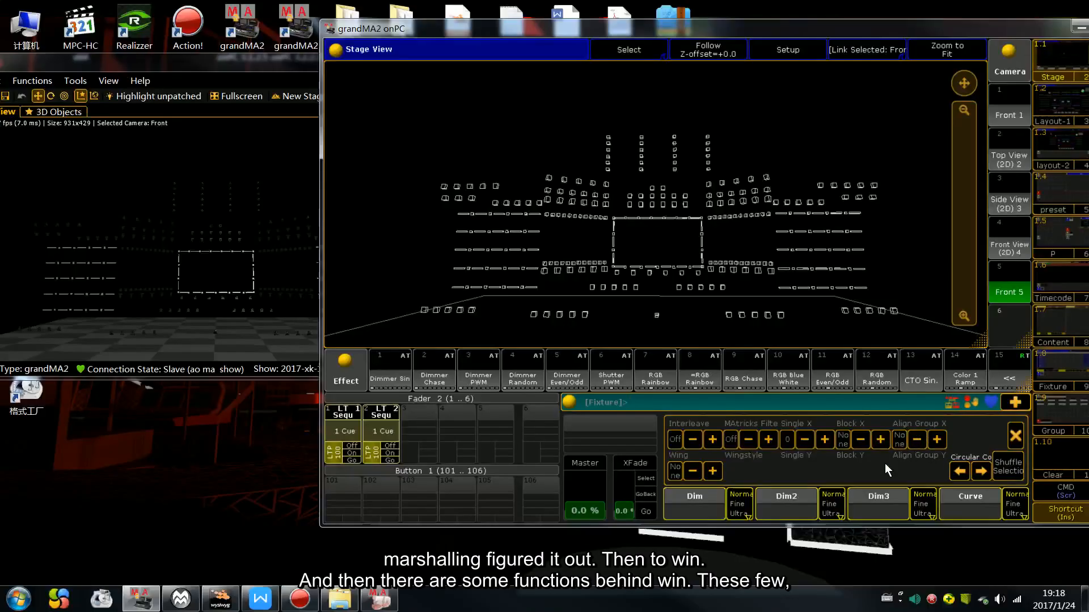
click(713, 472)
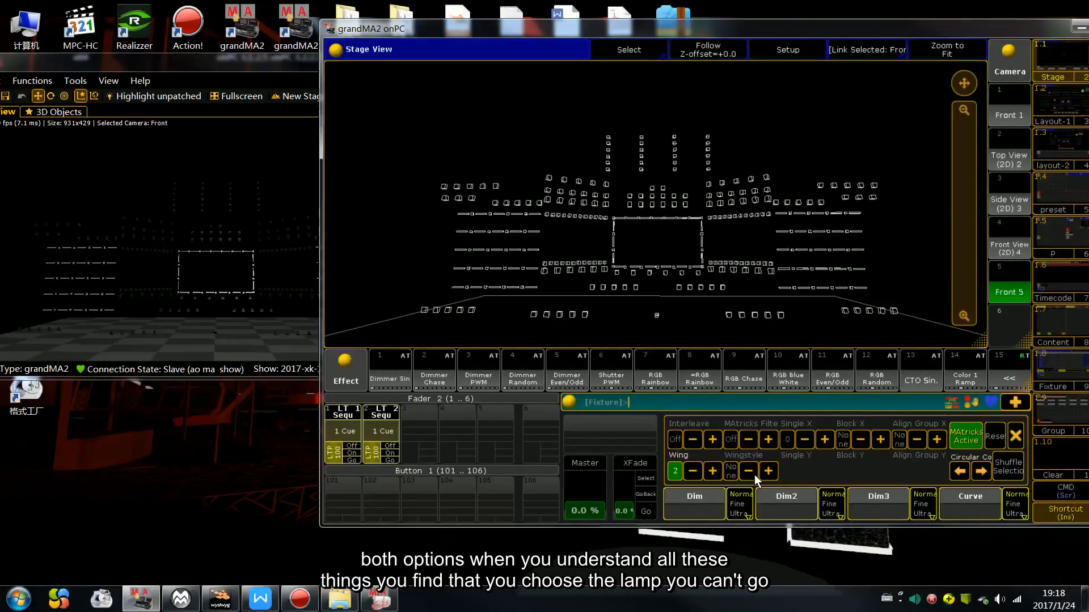
click(694, 472)
click(993, 438)
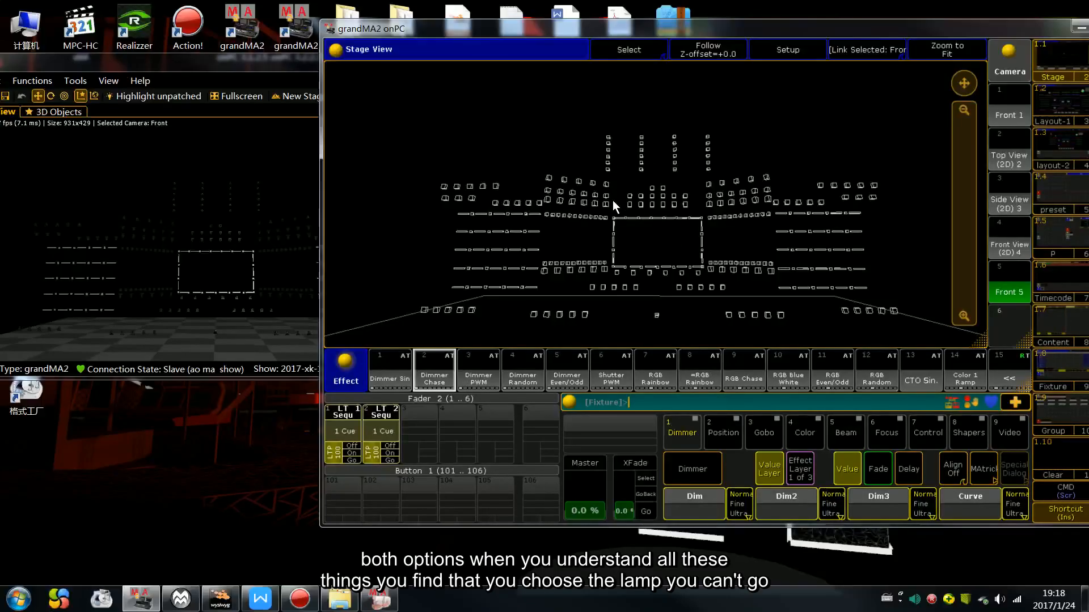
Select all six groups of five floor beams, from the front corners to the two rear groups, and bring their dimmers to full.
drag(409, 294, 503, 331)
drag(506, 304, 572, 321)
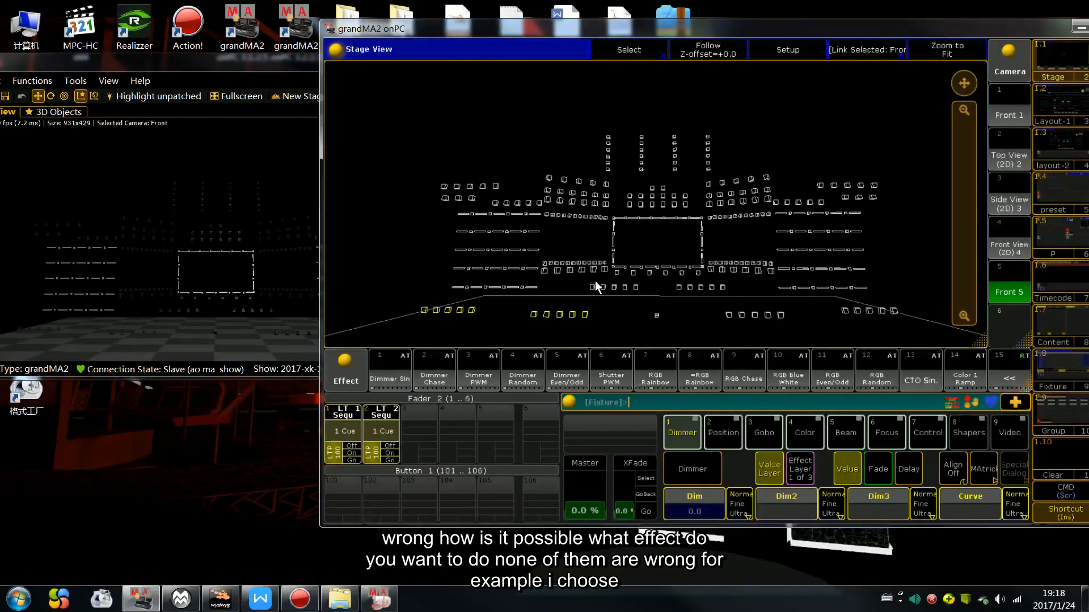
drag(594, 284, 917, 319)
key(f)
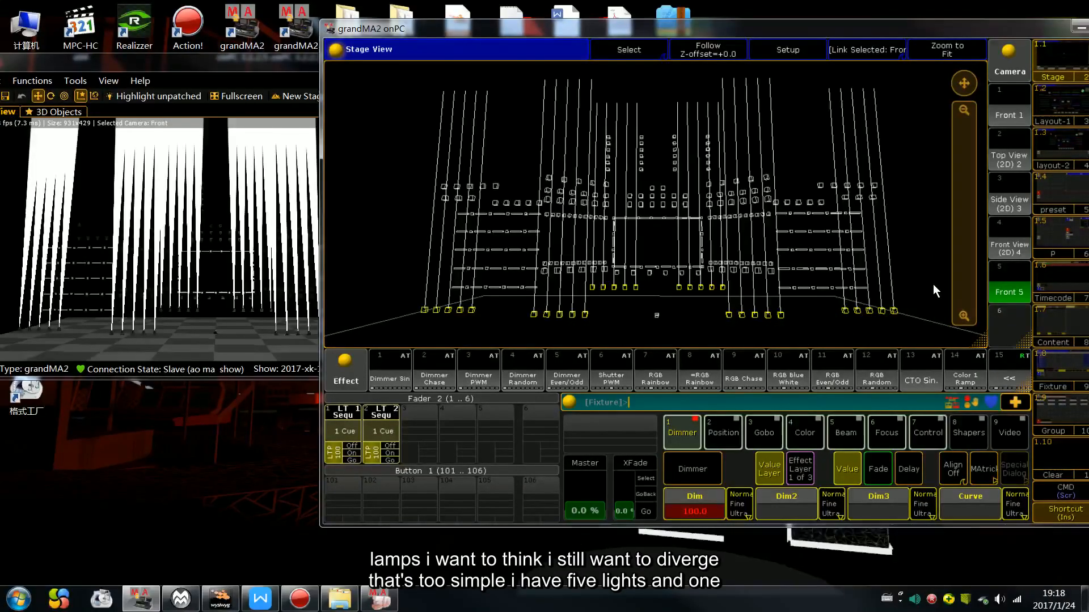
Raise the MAtricks Align Group X value for the positions of the selected floor beams.
click(737, 438)
click(974, 476)
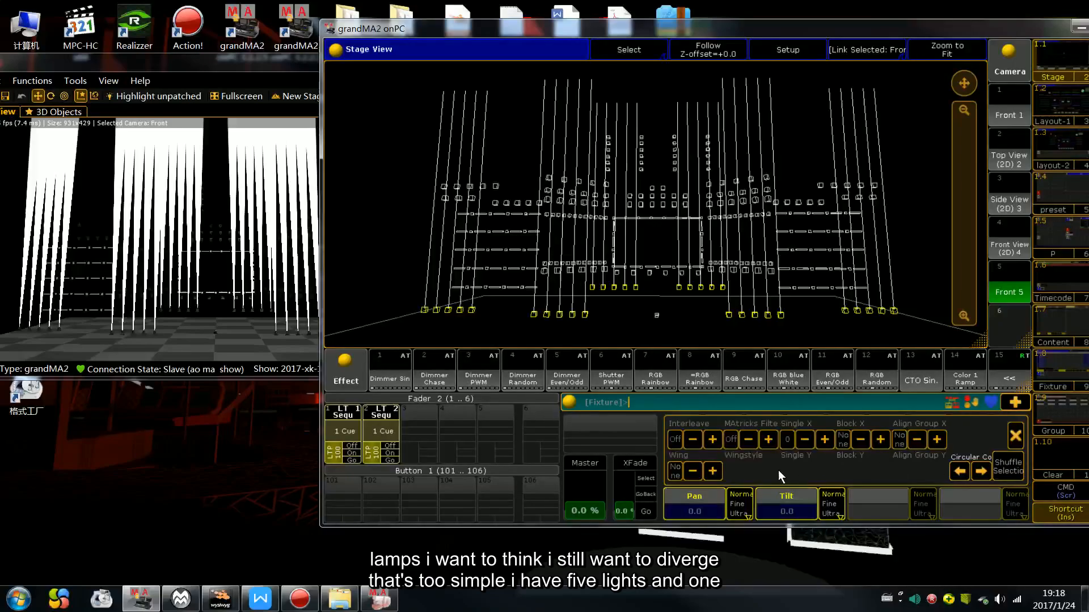
click(937, 439)
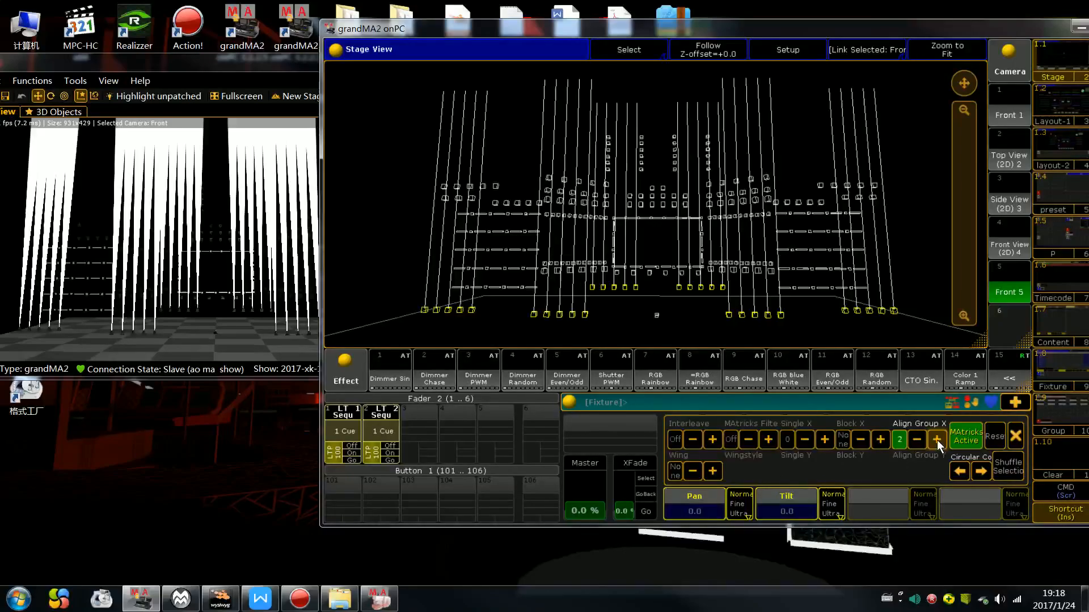
click(1016, 435)
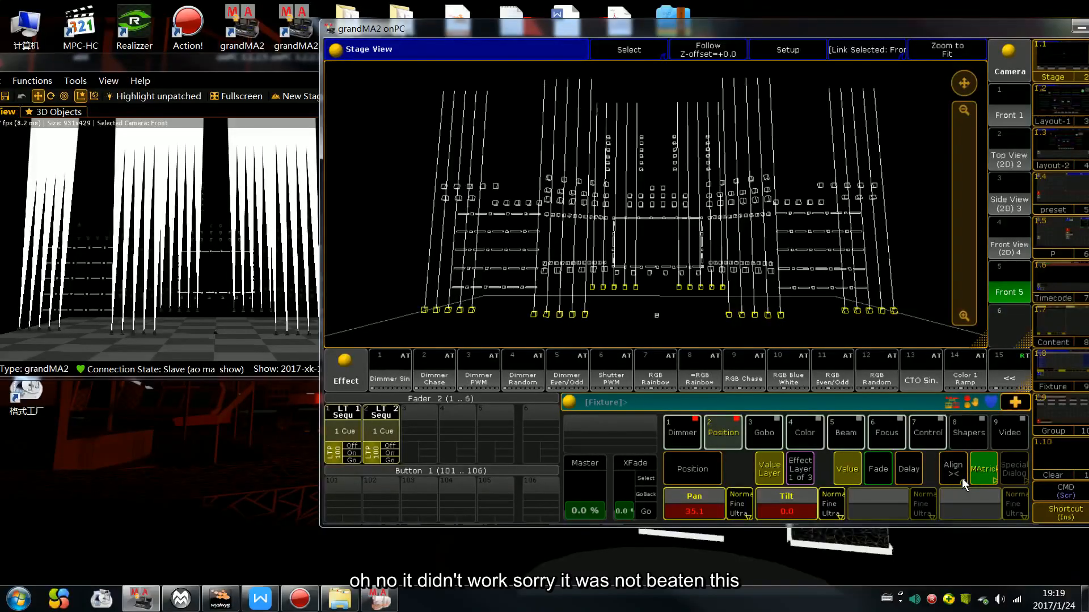
Undo the pan change on the floor beams, turn Align off, and set their tilt to 49.1.
key(BackSpace)
key(Return)
click(962, 478)
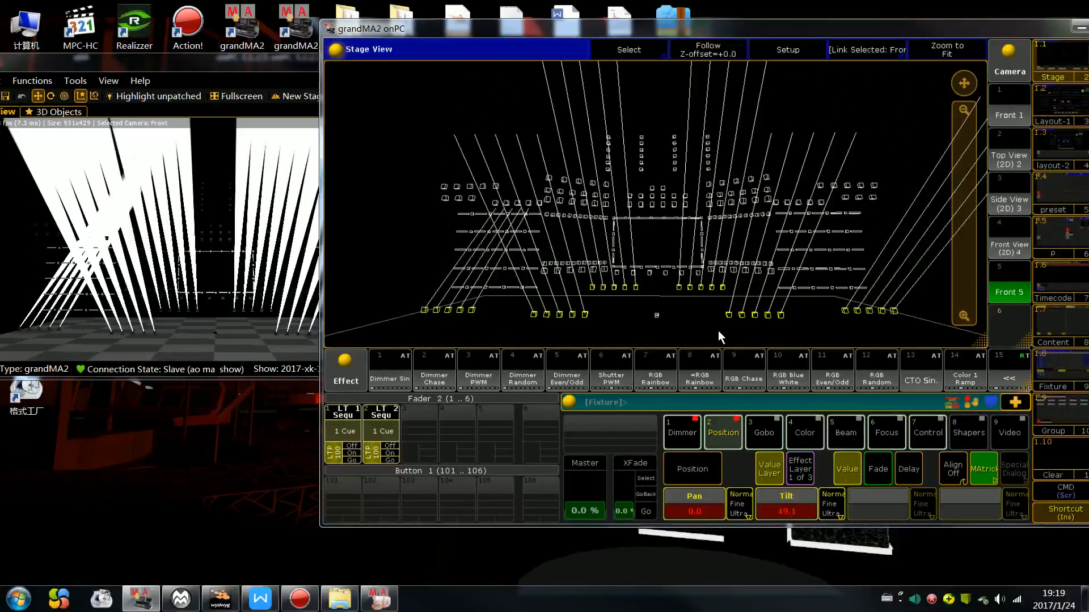
Show the wysiwyg visualizer beside the console window and fan the floor groups to a pan of 32.4 with Align ><.
drag(498, 38, 554, 49)
click(57, 345)
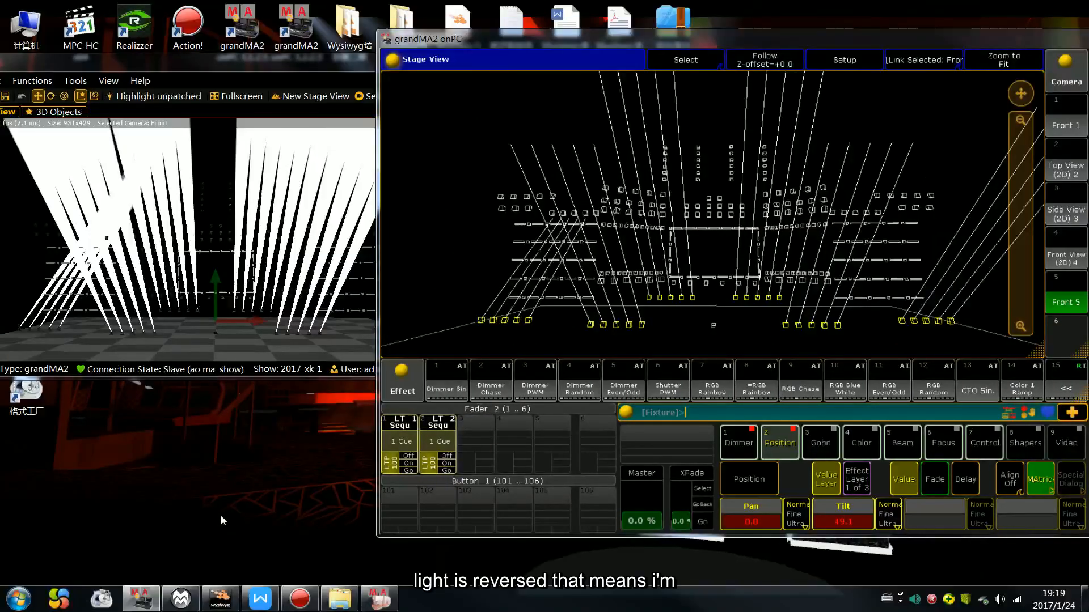
click(229, 596)
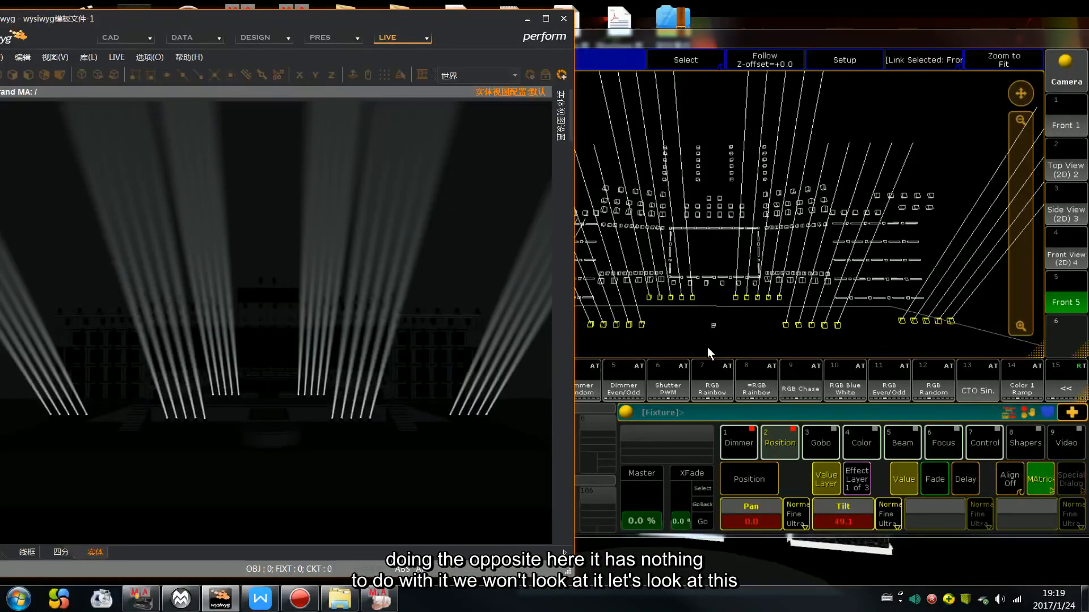
click(1008, 483)
click(1007, 483)
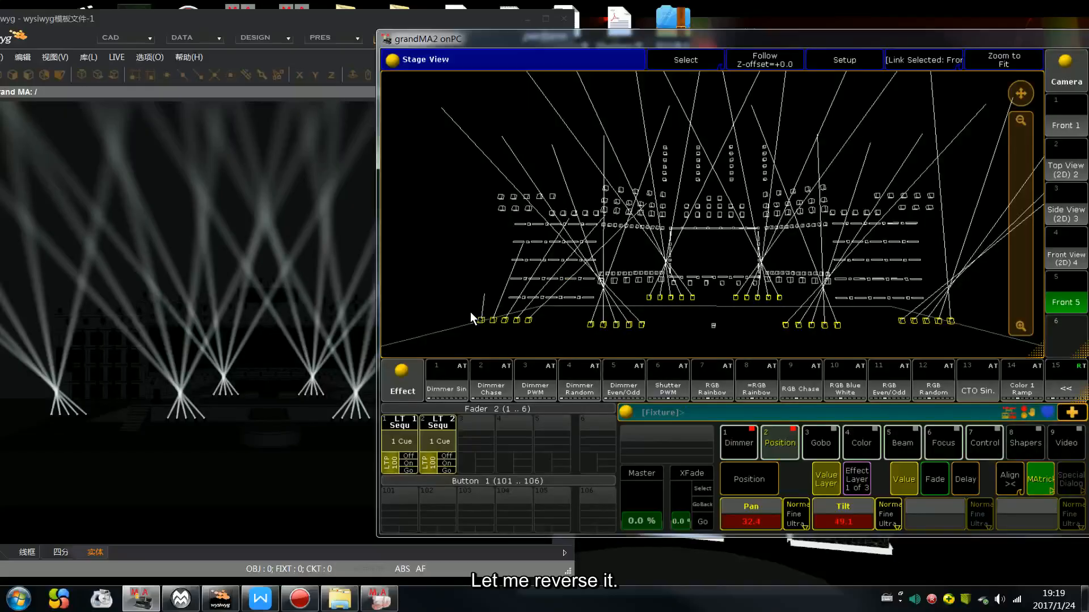
Select the leftmost floor row, enter stage setup, and set its rotation editing from Single to Group.
drag(467, 312, 550, 332)
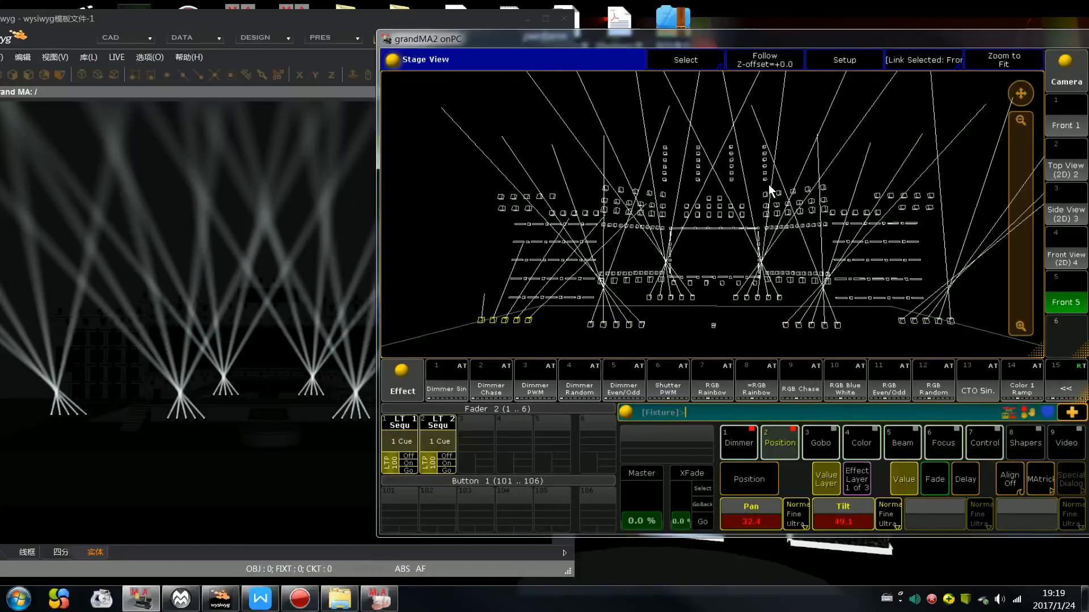
click(845, 60)
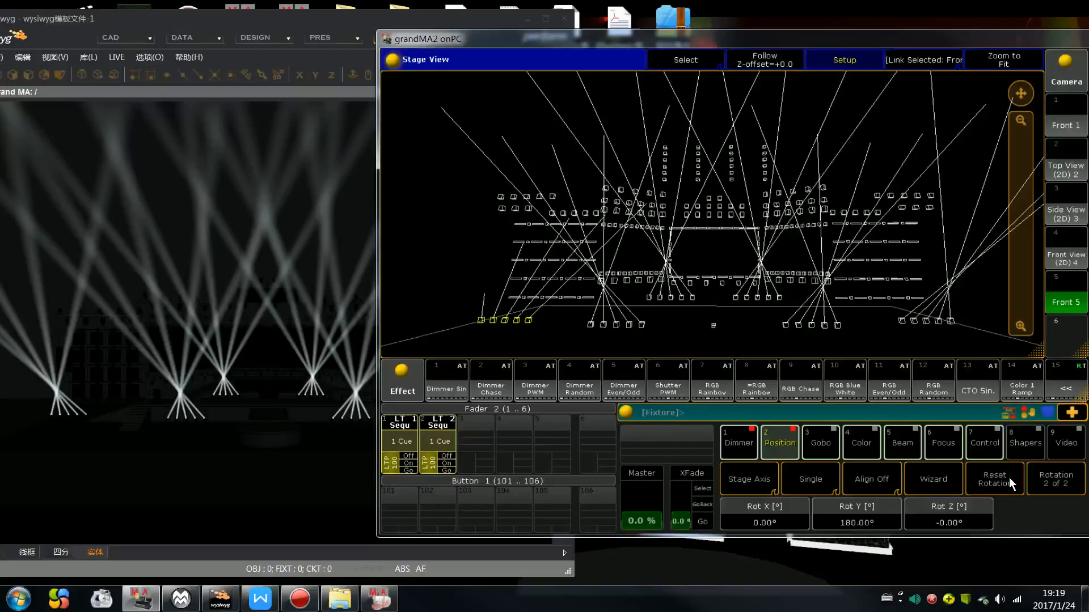
click(937, 481)
click(929, 169)
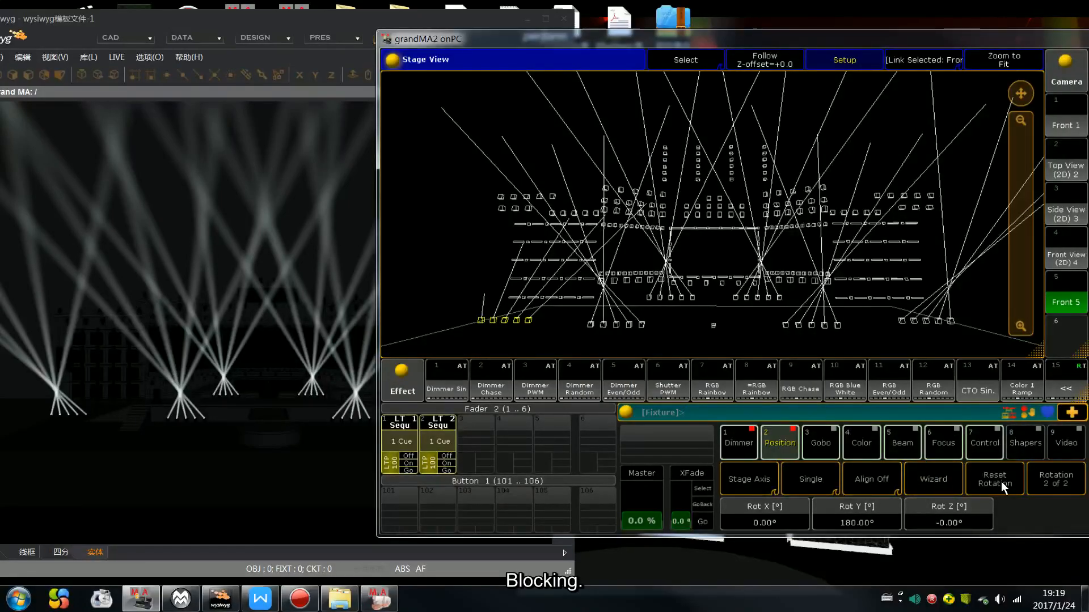
click(1060, 485)
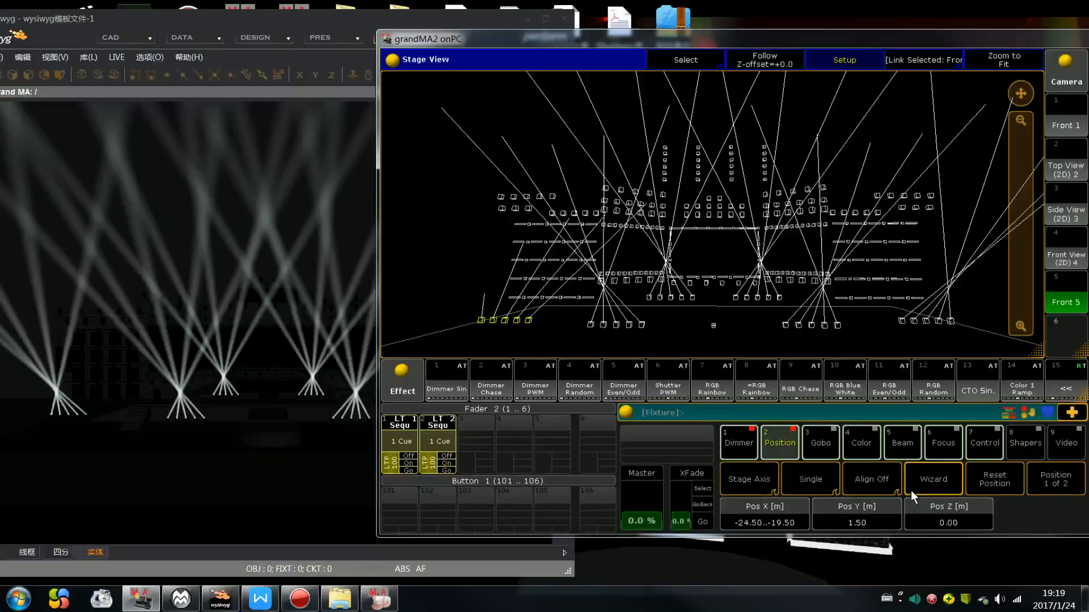
click(1055, 482)
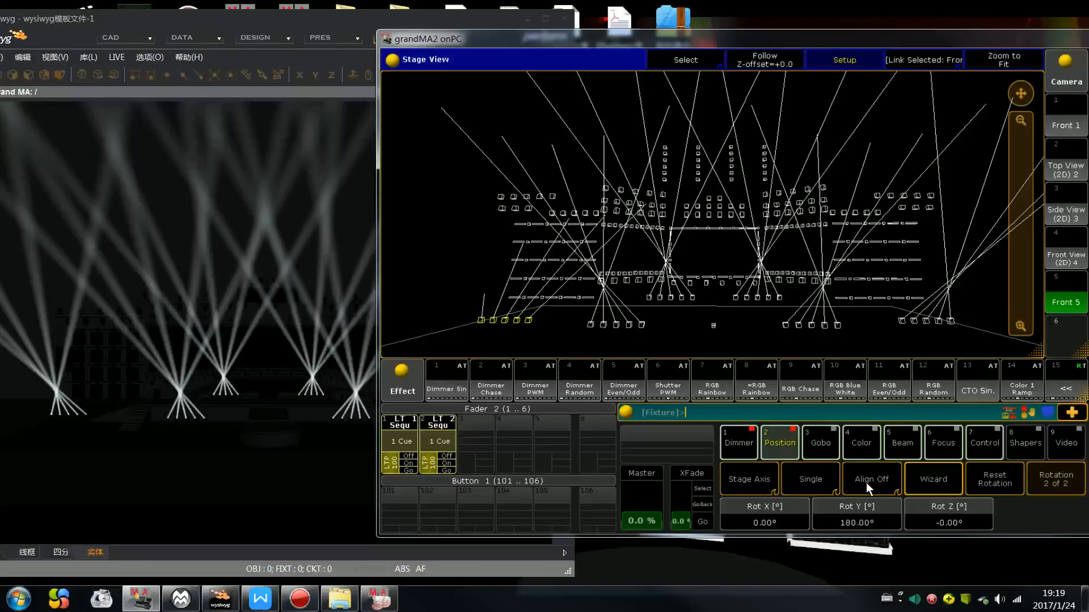
click(815, 478)
Rotate the leftmost floor row as a group about Z until its rotation is X -180°, Y 0° and Z 0°.
scroll(911, 542, up, 20)
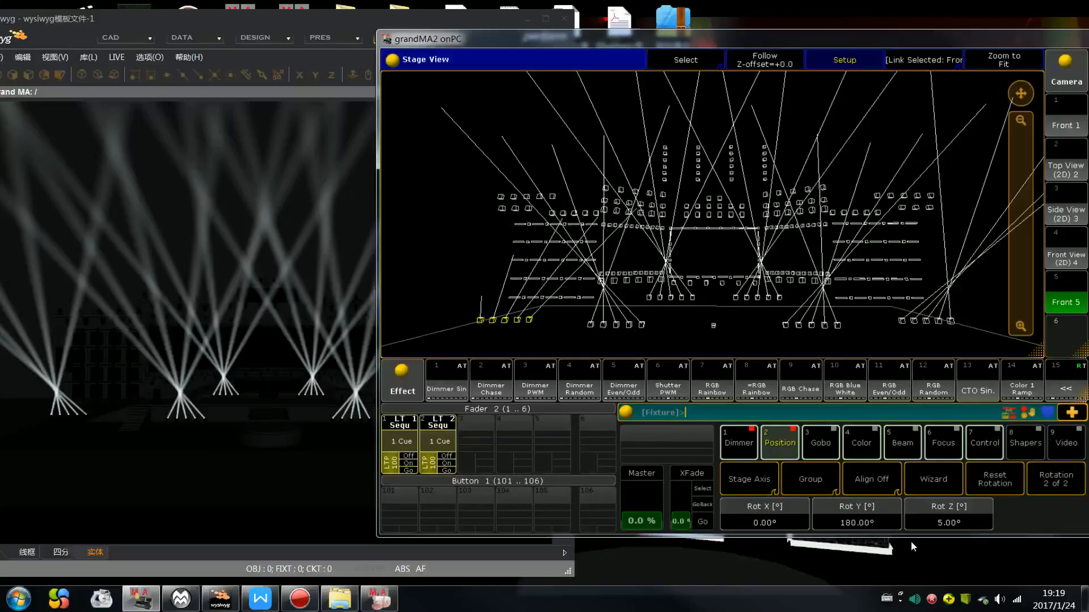
scroll(911, 541, up, 20)
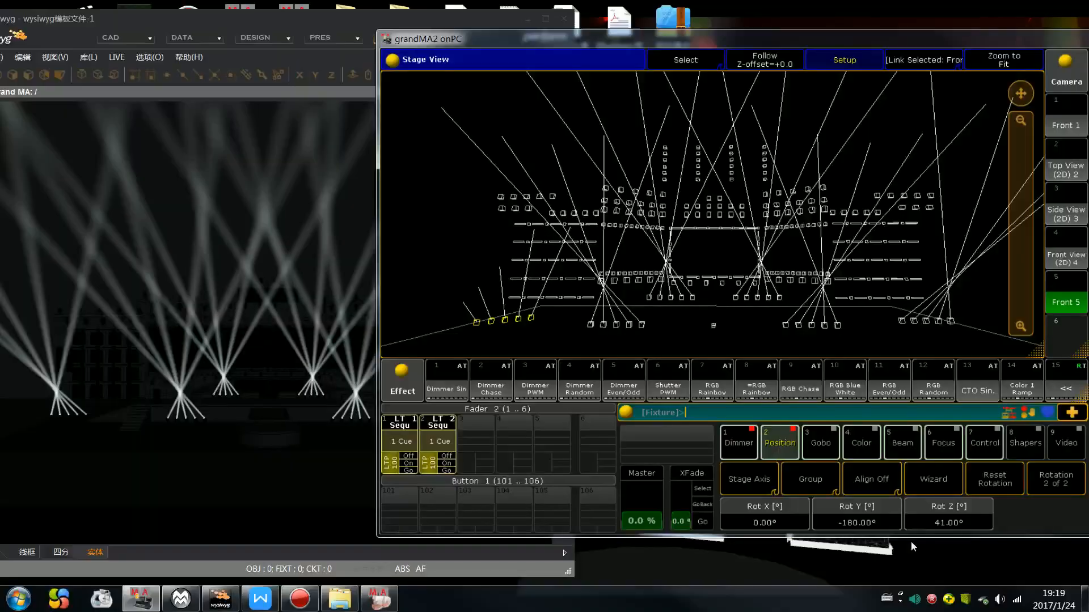
scroll(911, 541, up, 20)
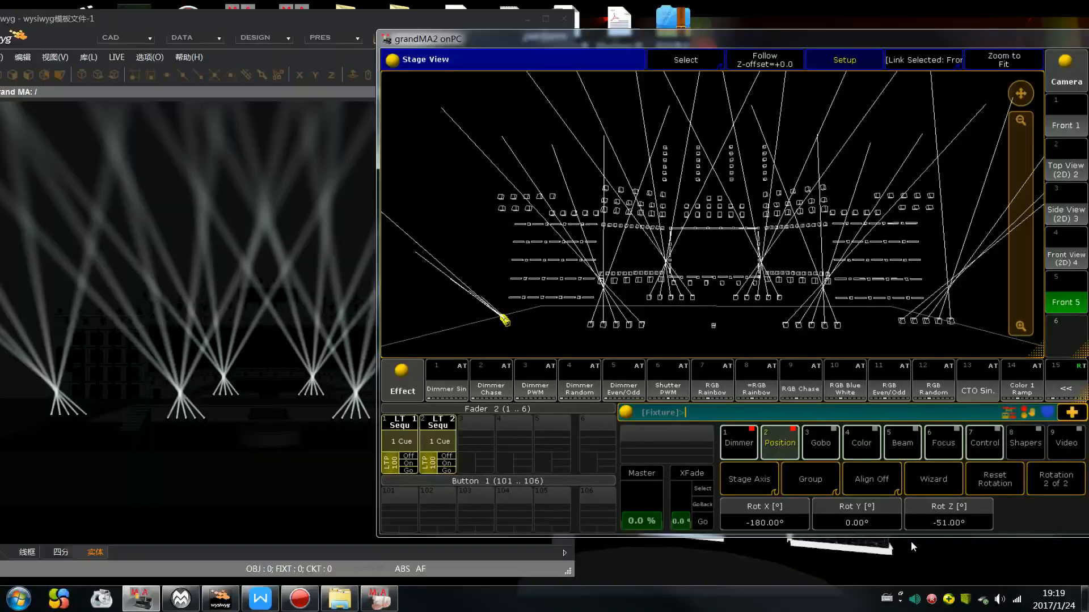
scroll(911, 541, up, 9)
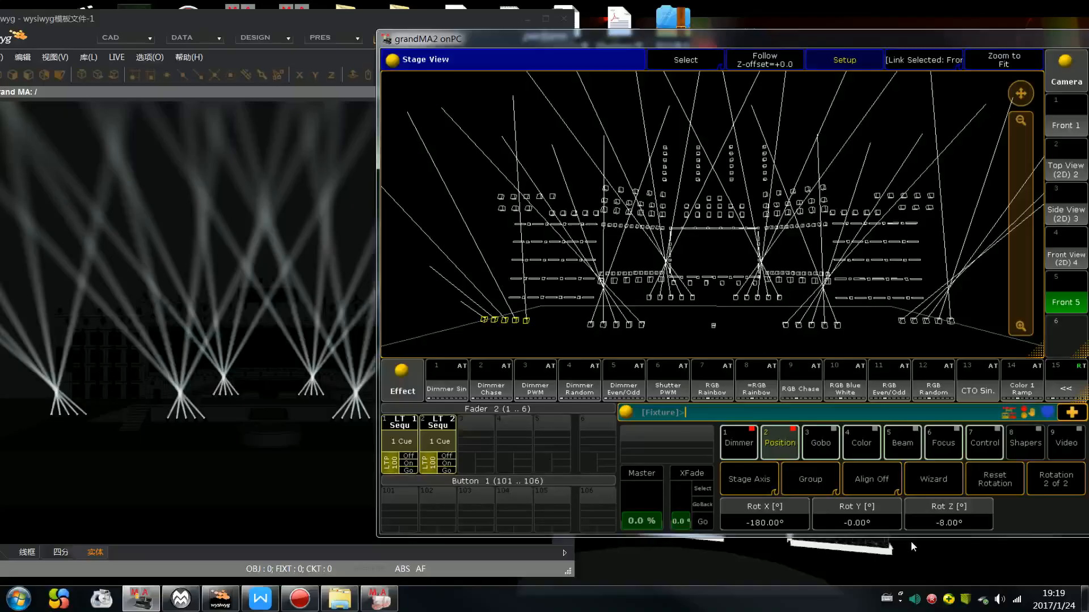
scroll(911, 542, up, 1)
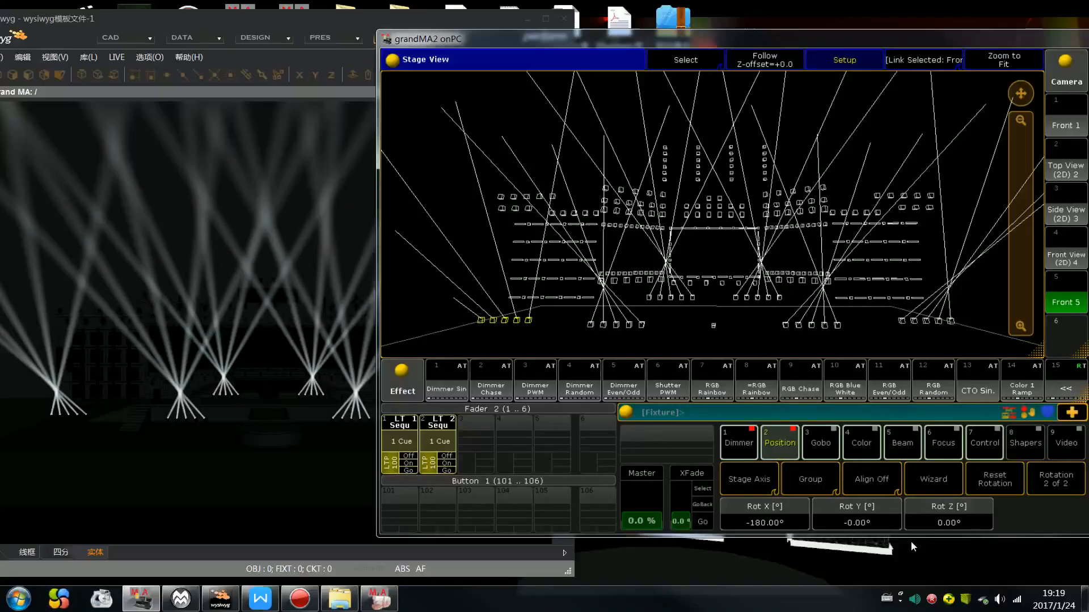
Clear the programmer, reselect all six floor beam groups, and bring them to full intensity.
key(c)
key(c)
key(c)
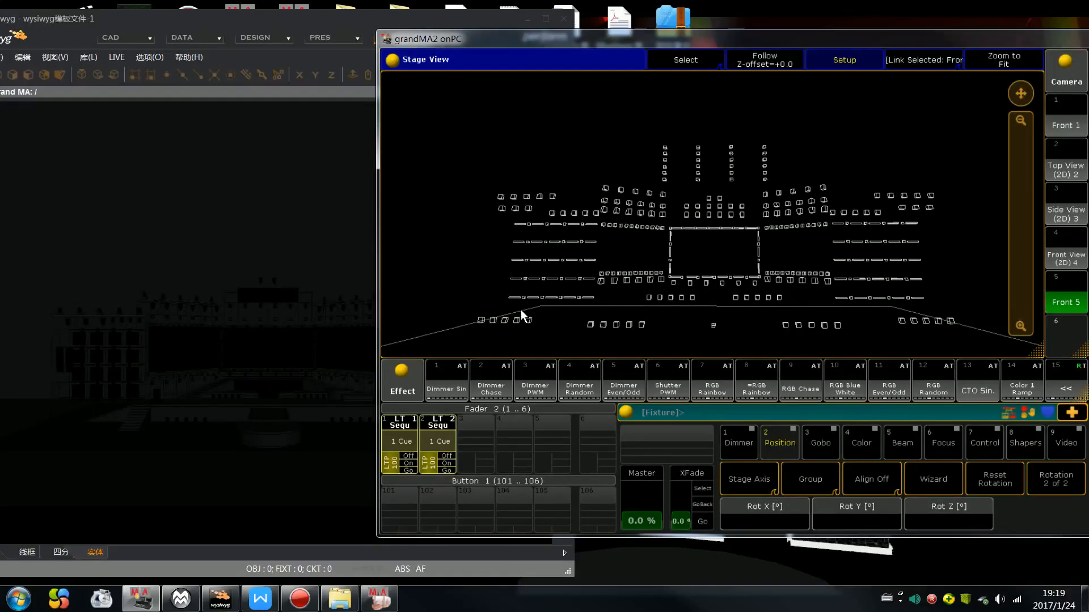
drag(541, 336, 539, 336)
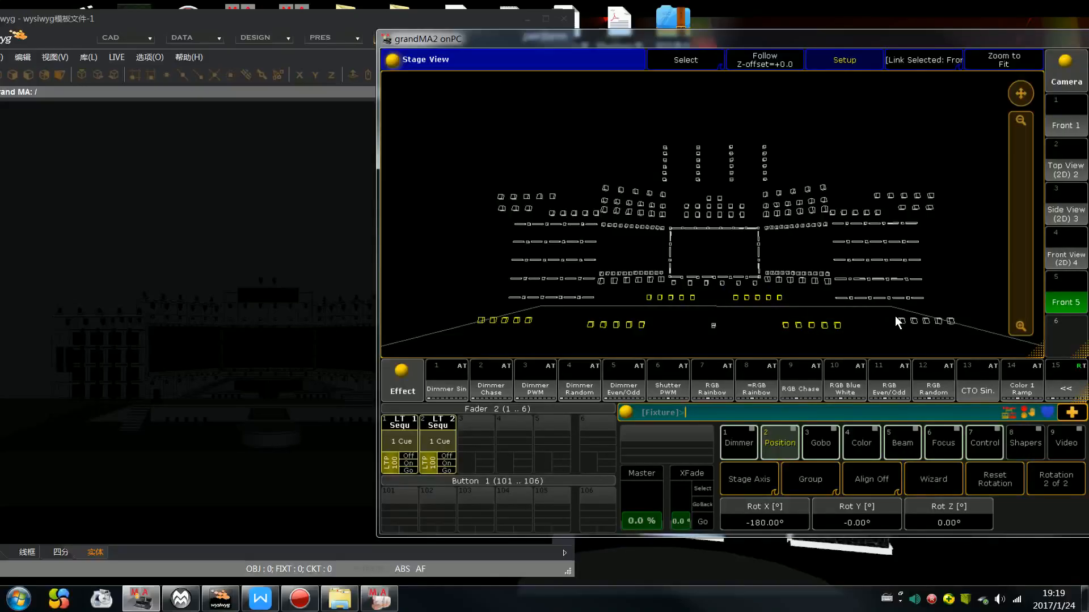
key(f)
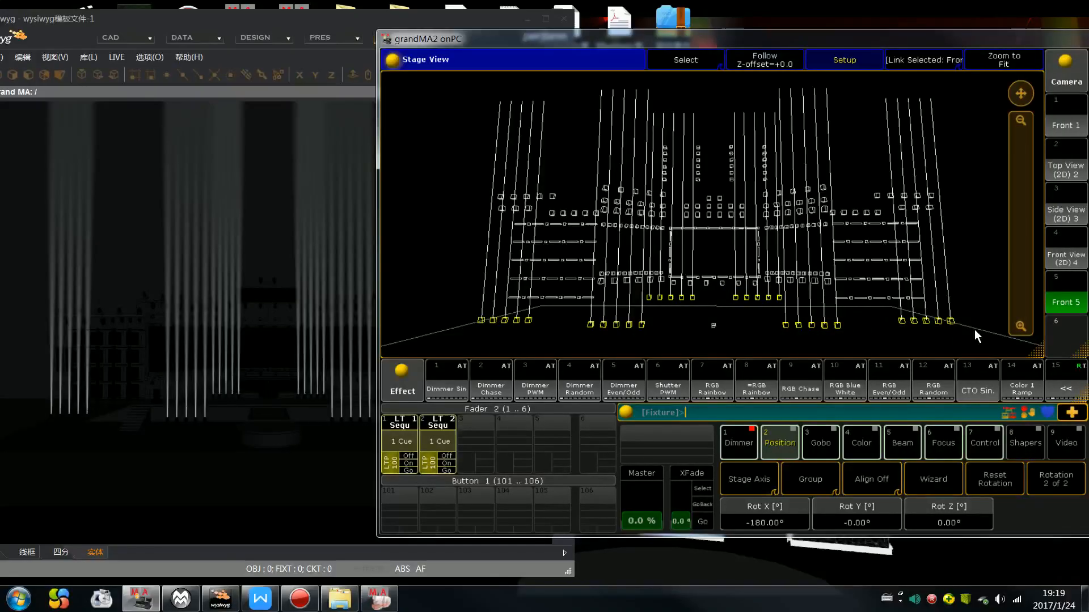
Set the floor groups' tilt to 40.9 and fan their pan to 51.3 with Align >< and MAtricks active.
click(779, 450)
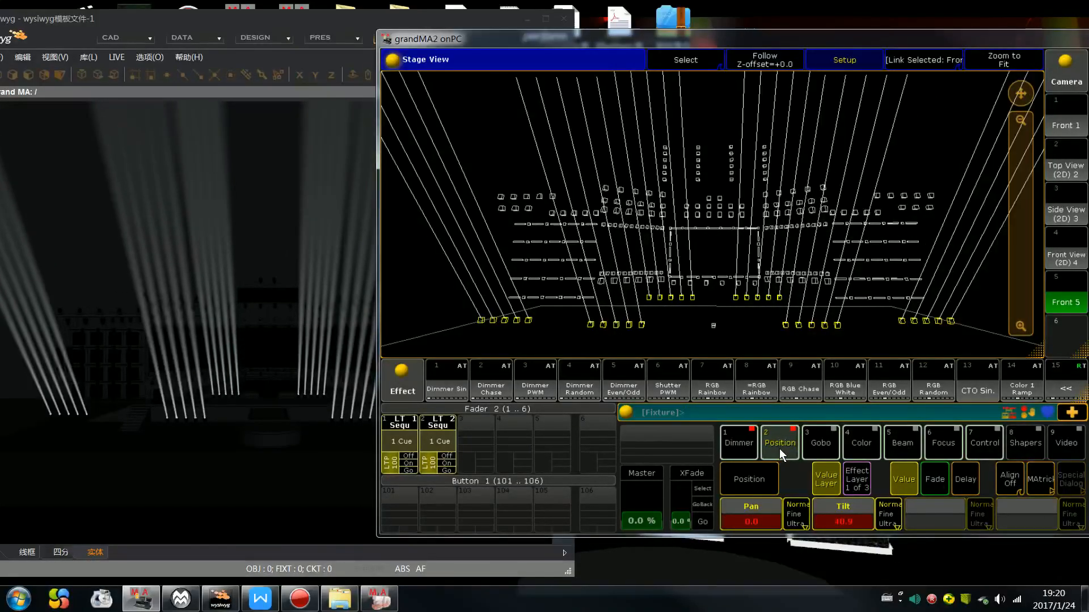
click(1022, 474)
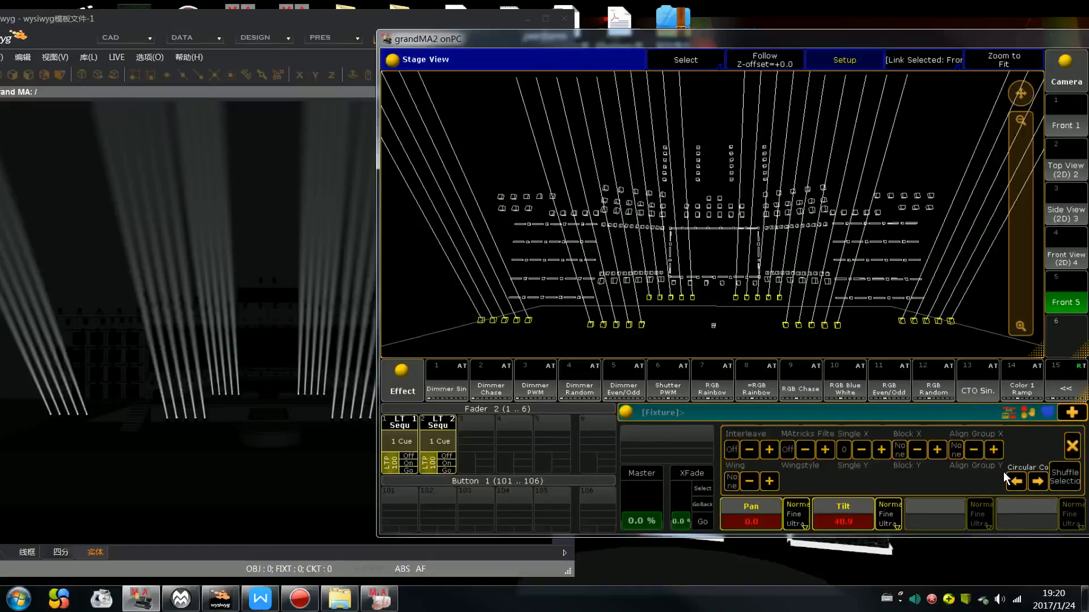
click(1072, 446)
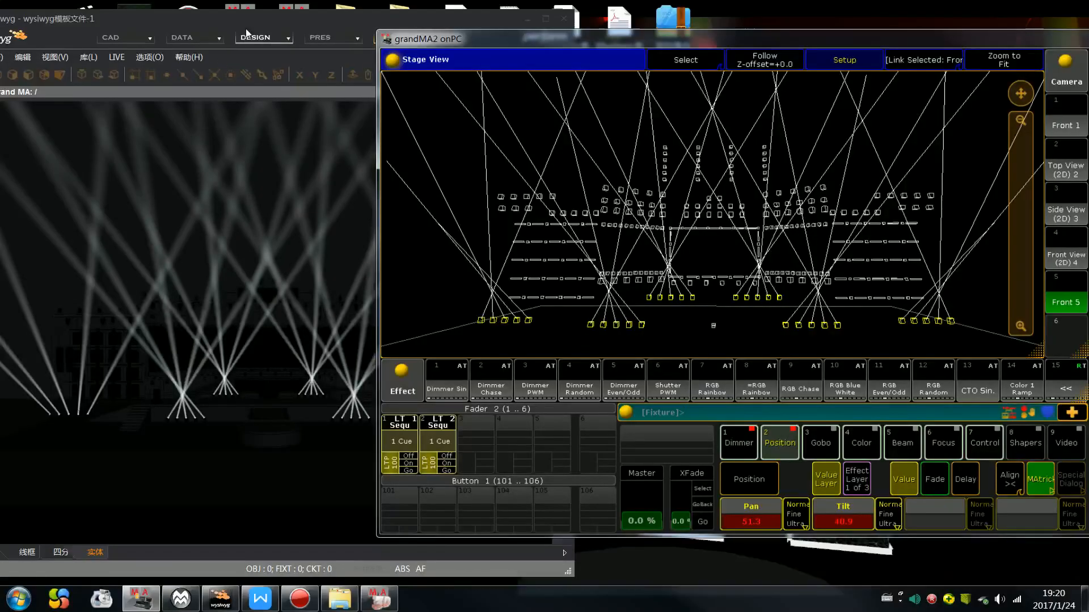
Switch to wysiwyg, enlarge its window to full screen, and open the CAD mode.
click(278, 12)
drag(465, 21, 560, 13)
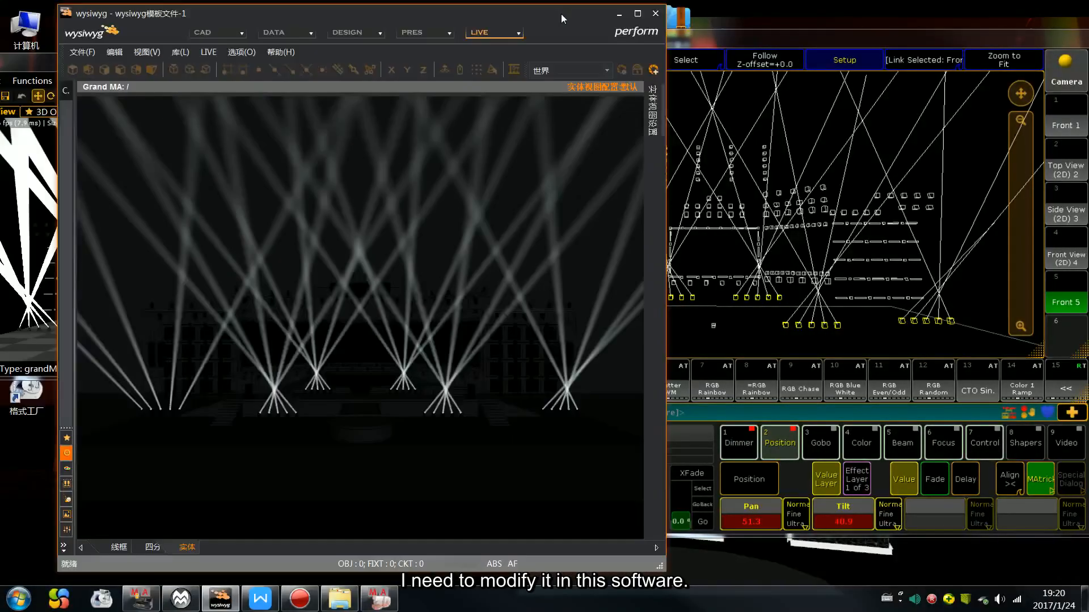
click(639, 14)
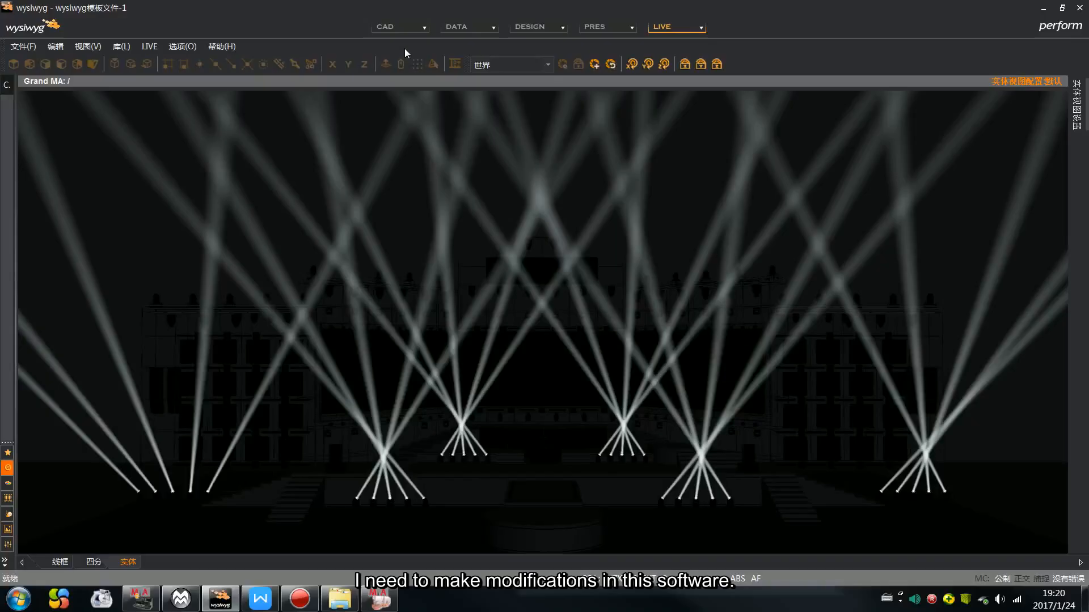
click(389, 29)
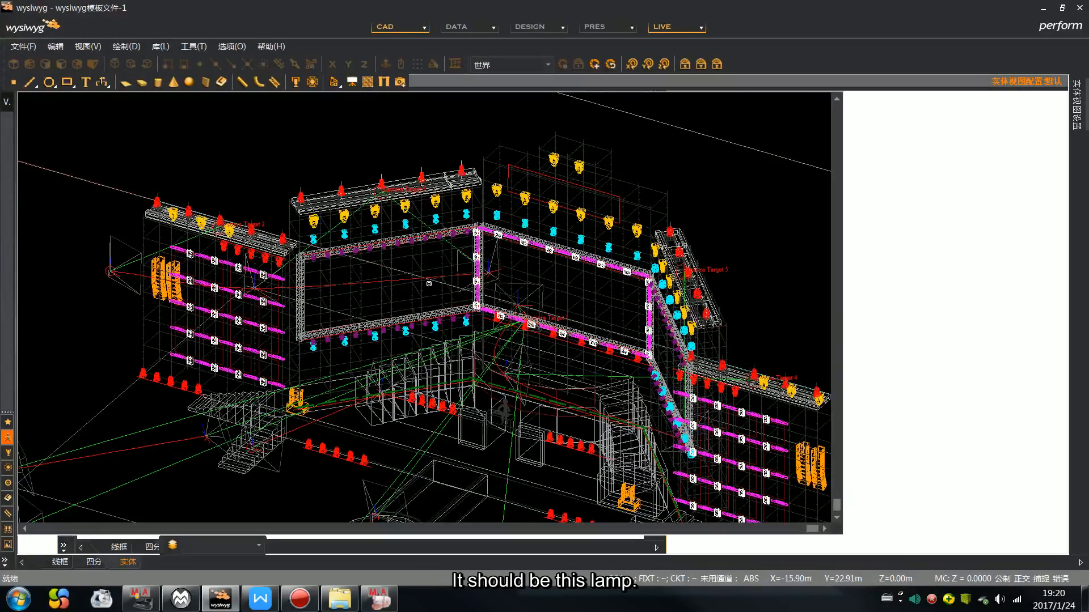
Show the stage wireframe in plan view and focus on the leftmost floor row of beam fixtures.
scroll(340, 280, up, 2)
scroll(265, 288, up, 3)
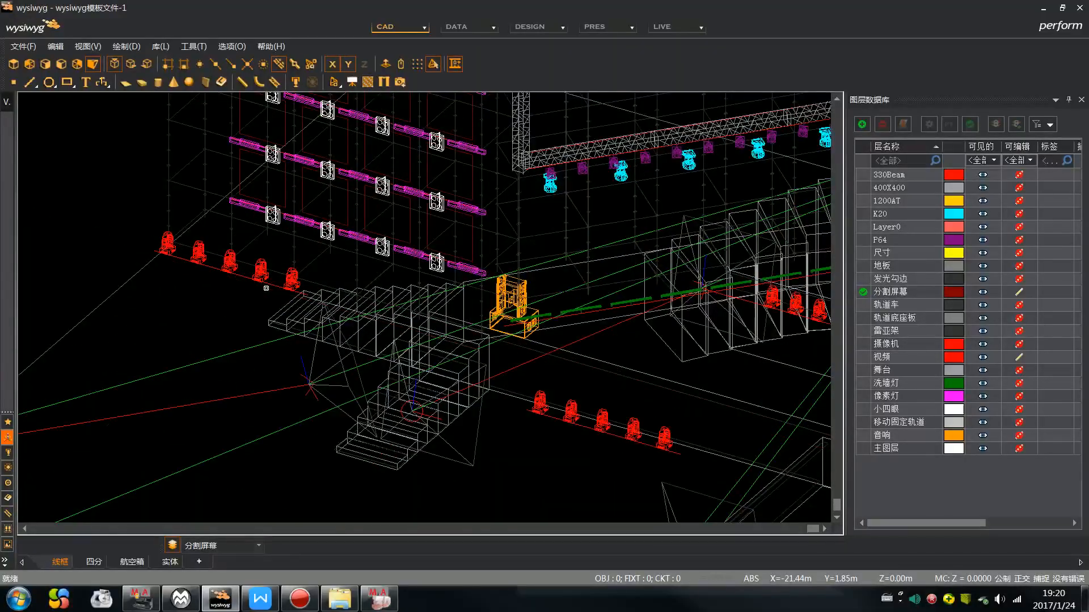
scroll(266, 289, down, 3)
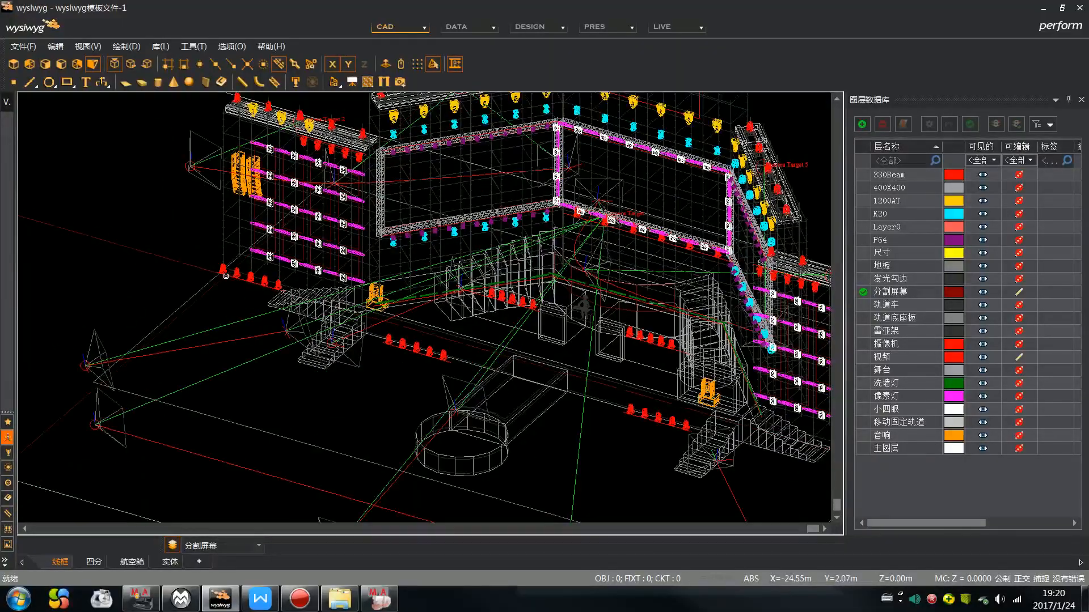
click(13, 64)
scroll(408, 316, down, 3)
scroll(466, 302, up, 3)
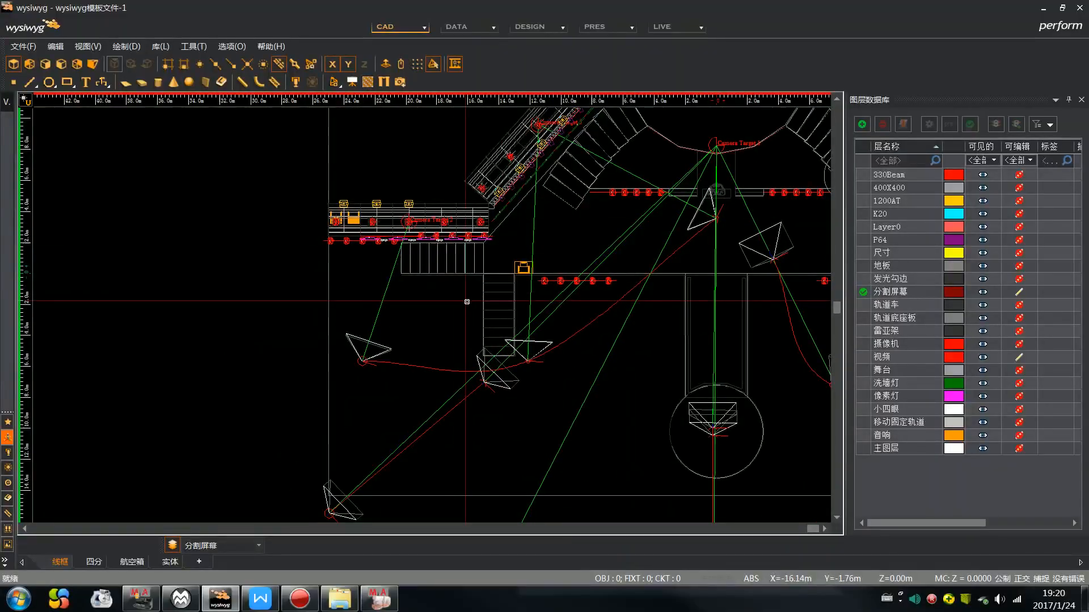
scroll(534, 311, down, 3)
scroll(323, 316, up, 3)
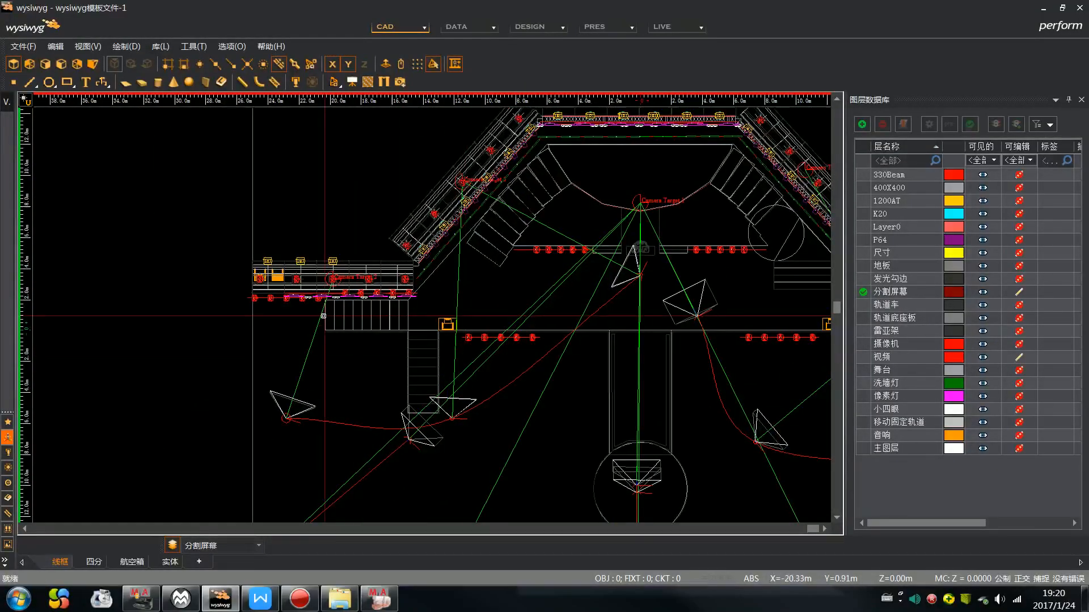
scroll(323, 316, up, 3)
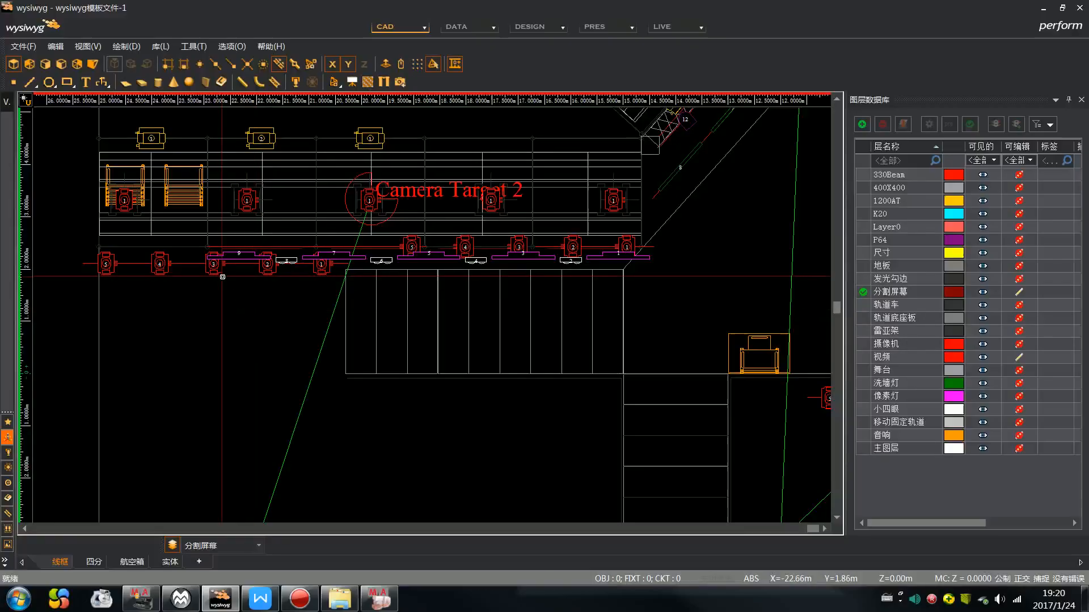
Make the locked layers from 330Beam down to 轨道车 editable in the layer list.
click(1022, 179)
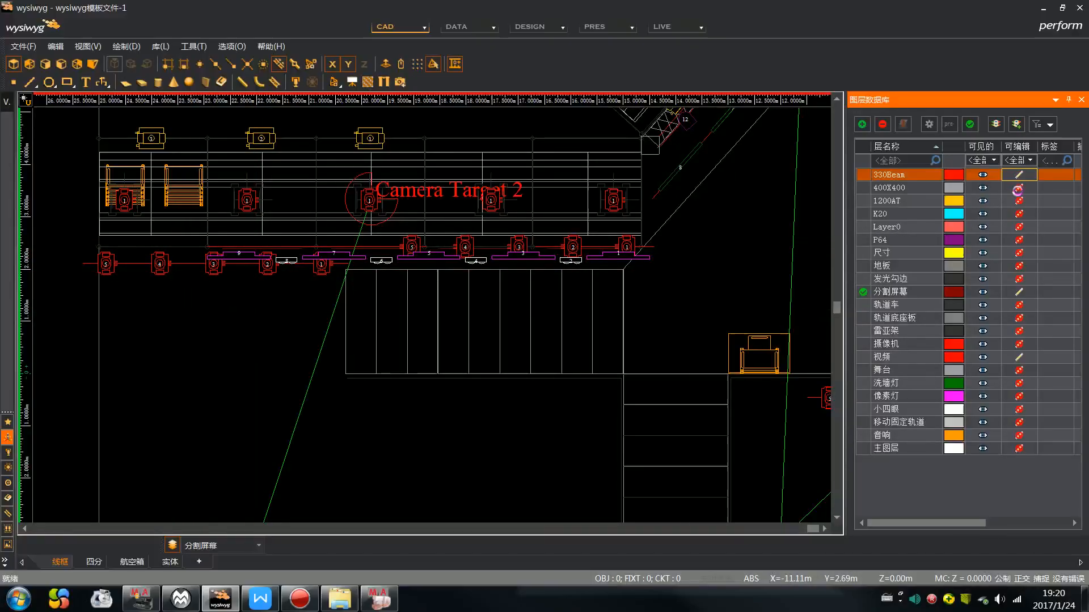
click(1019, 190)
click(1019, 201)
click(1020, 214)
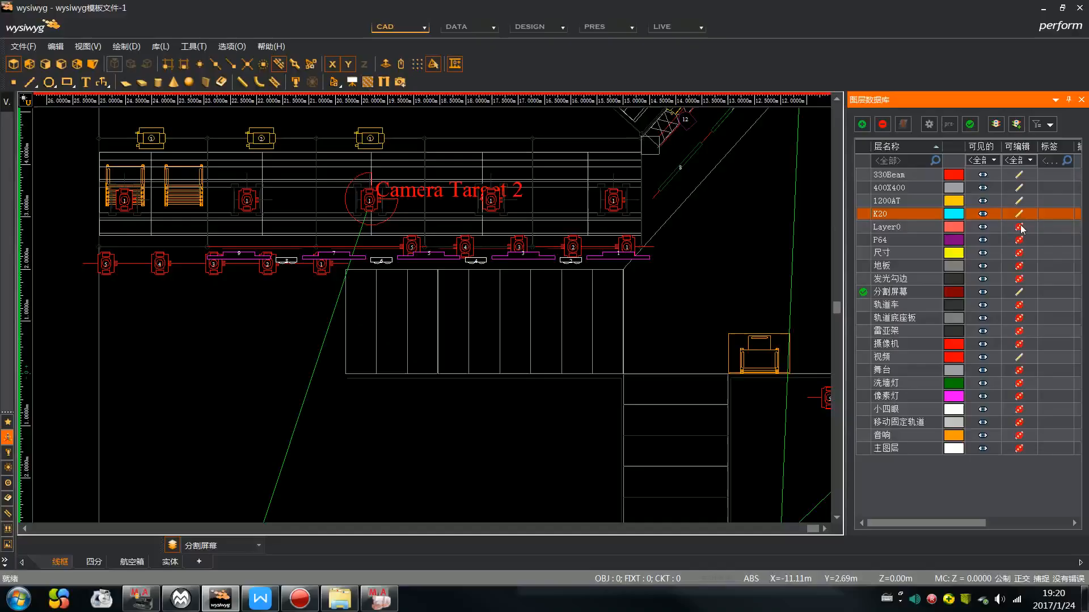
click(1019, 227)
click(1020, 240)
click(1024, 253)
click(1021, 266)
click(1021, 279)
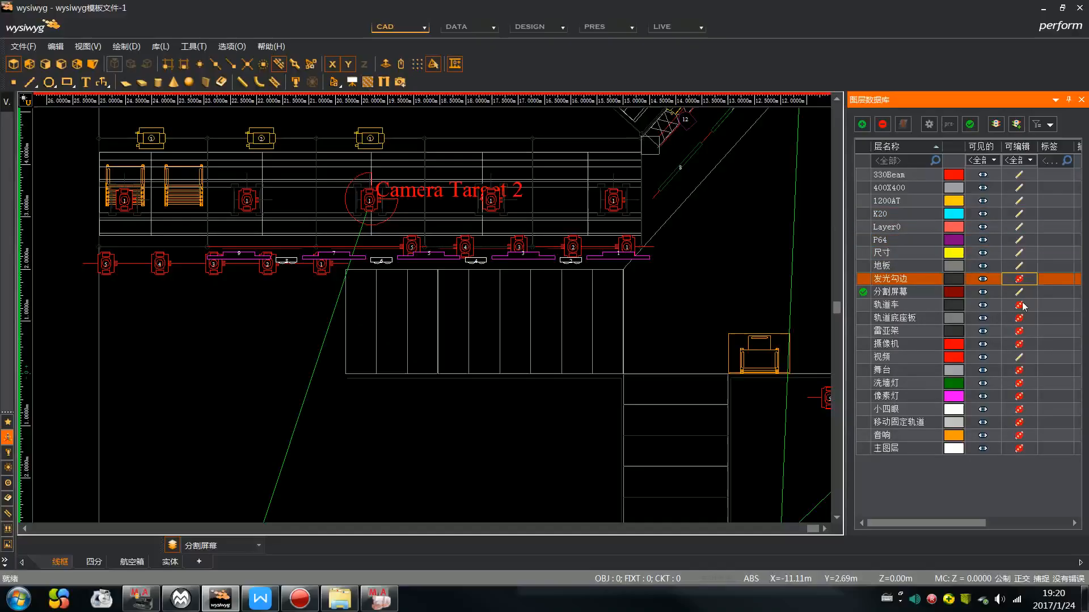
click(1019, 270)
click(1019, 277)
click(1018, 267)
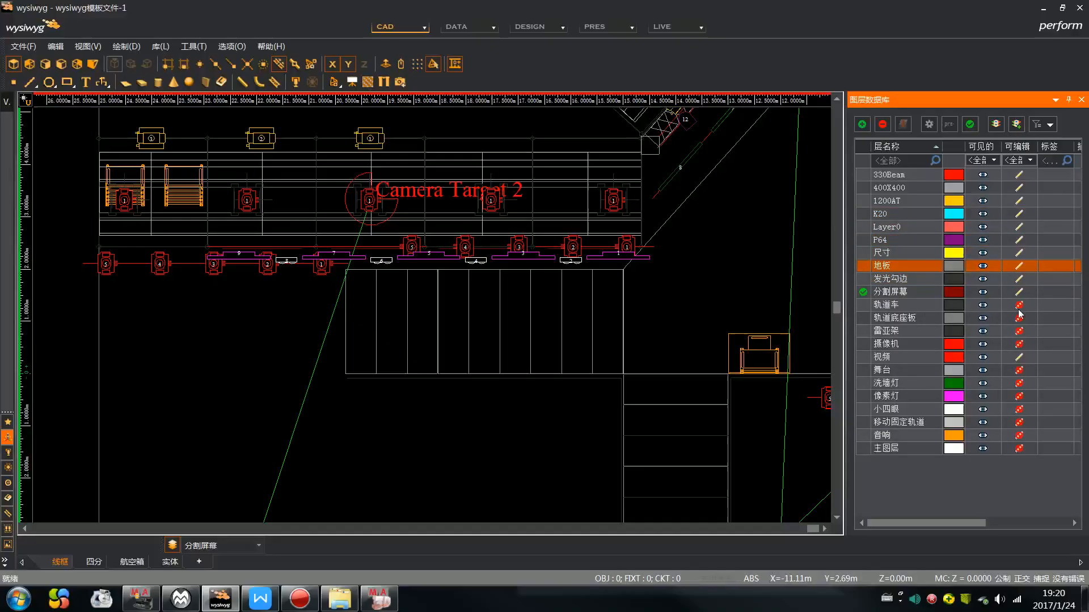
click(1018, 306)
Select the leftmost floor row's pipe and display the 编辑, 选择, 设备选择 and 工具 toolbars.
click(184, 263)
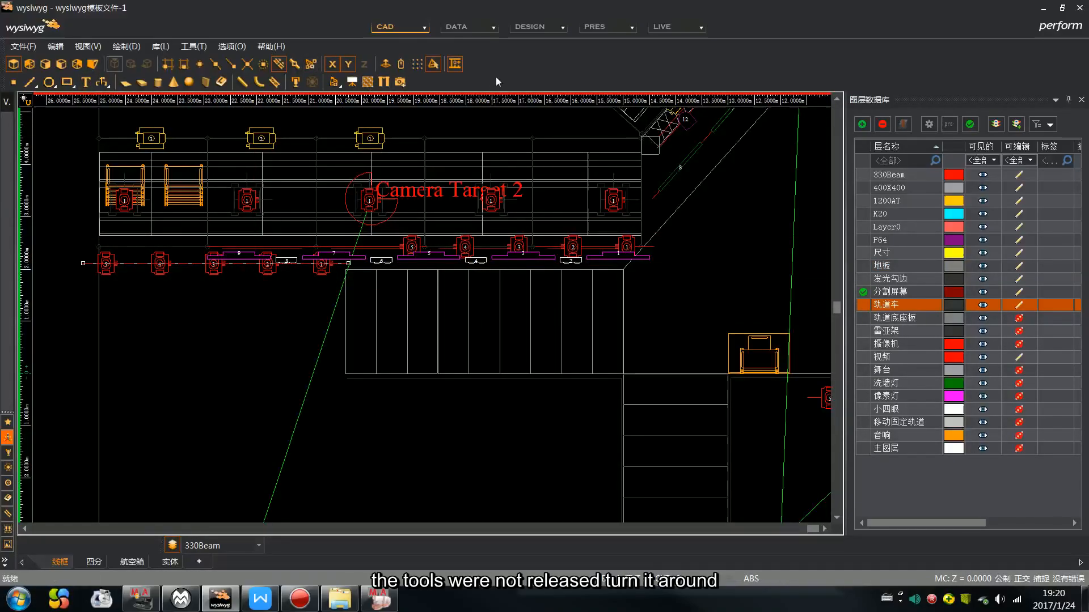
right_click(517, 63)
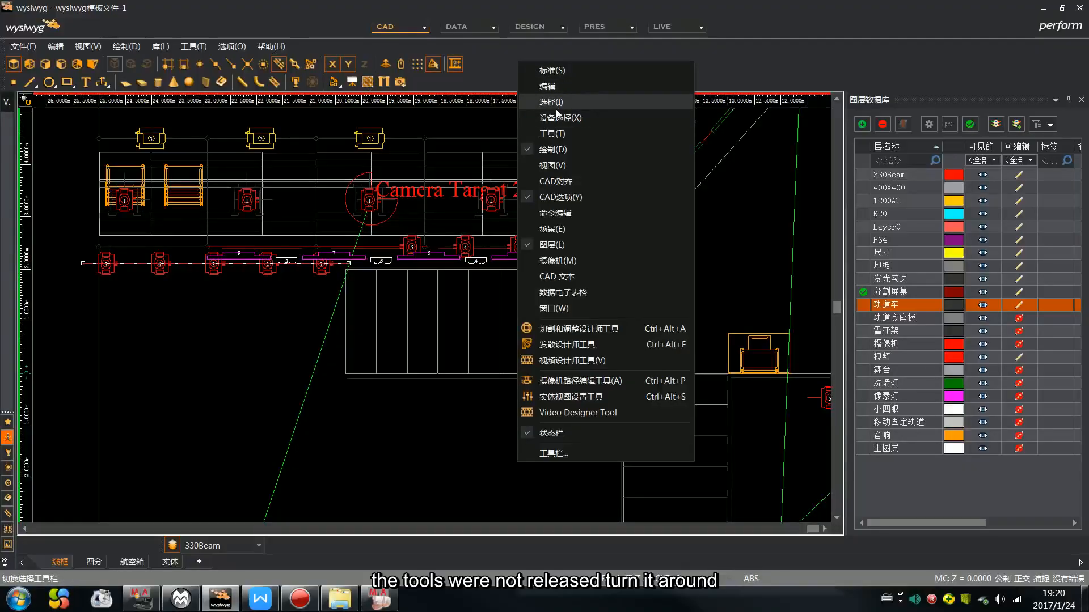
click(558, 85)
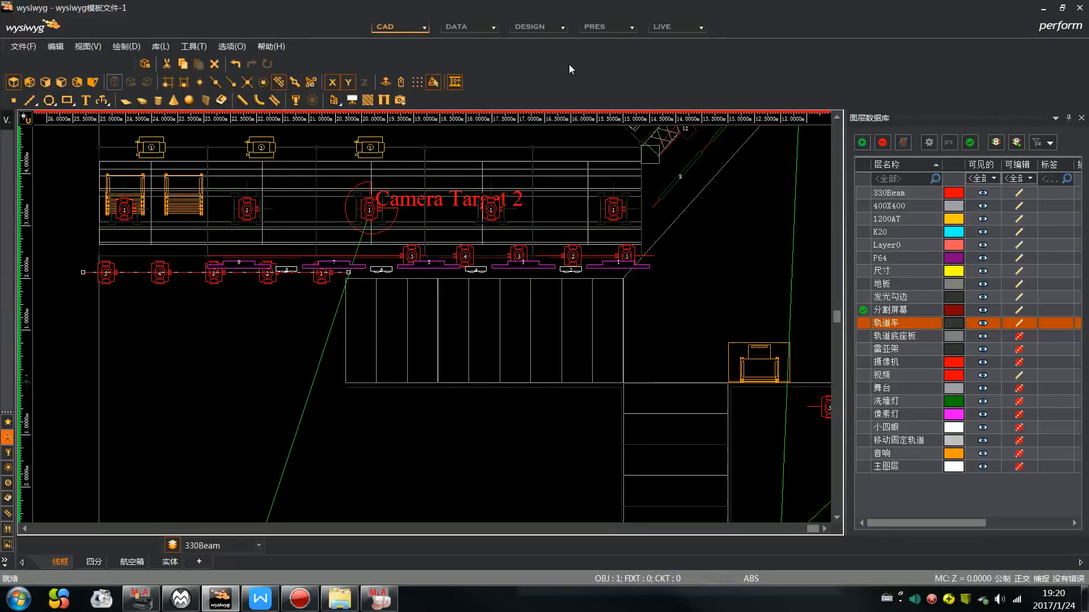
right_click(570, 63)
click(583, 104)
right_click(576, 86)
click(591, 134)
right_click(587, 86)
click(600, 152)
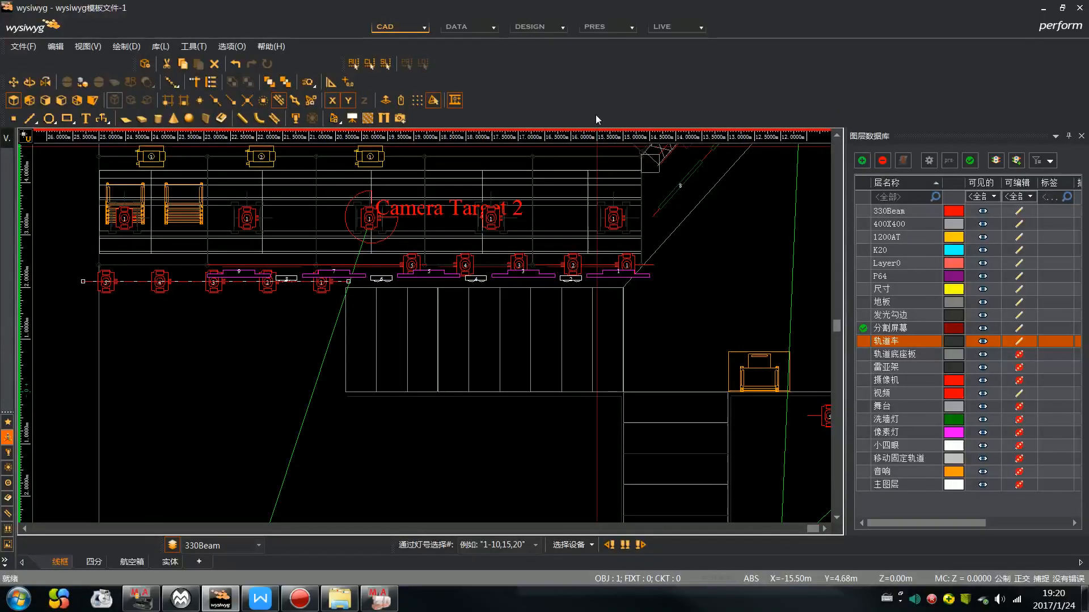
Try to rotate the leftmost floor row's pipe about its middle fixture, and leave the row deselected.
click(30, 83)
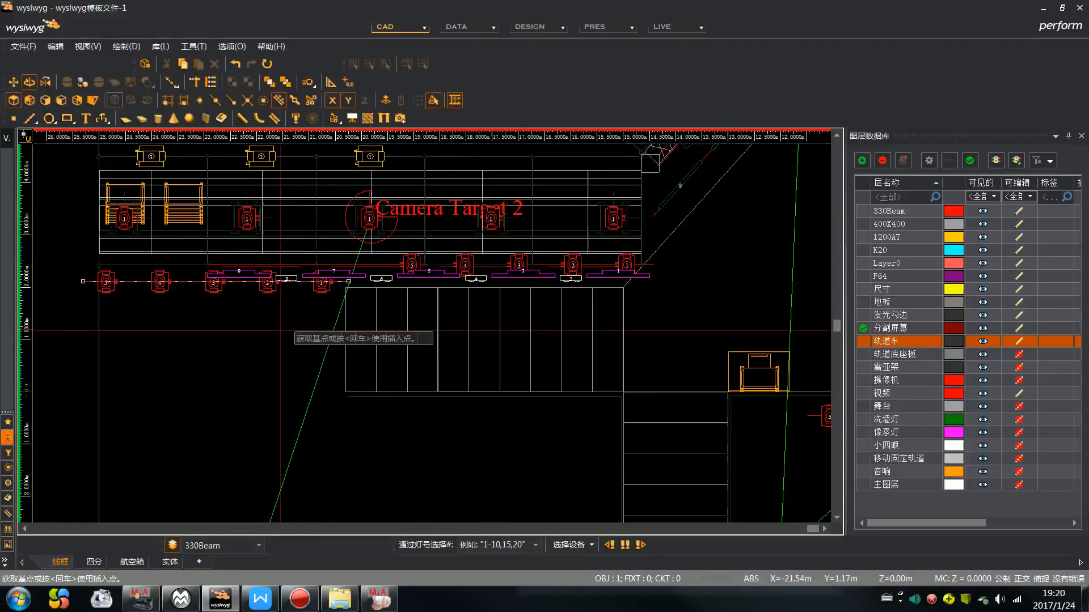
click(210, 282)
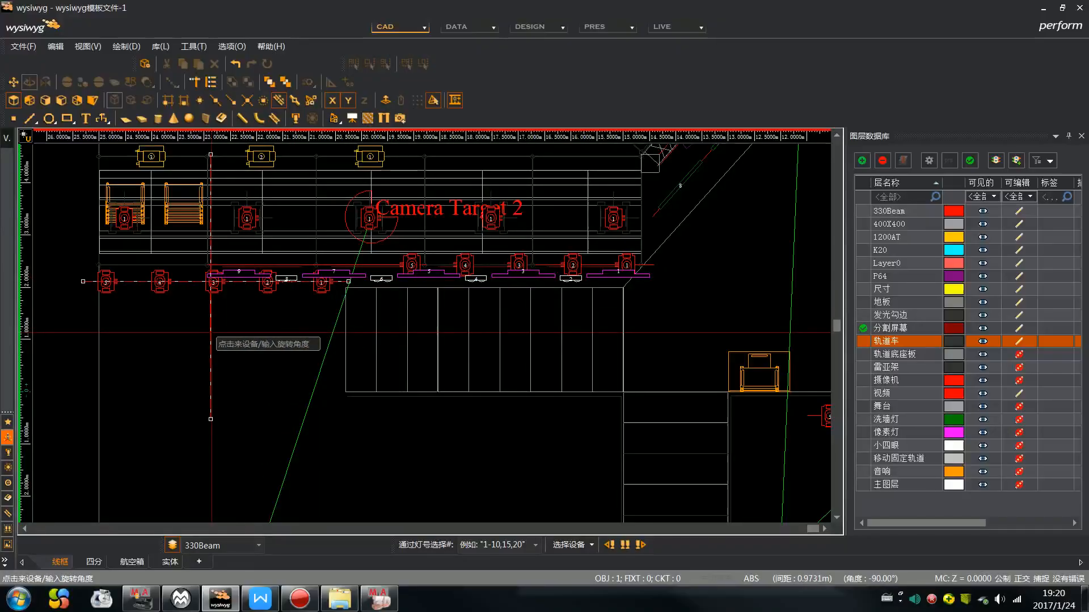
scroll(286, 309, up, 3)
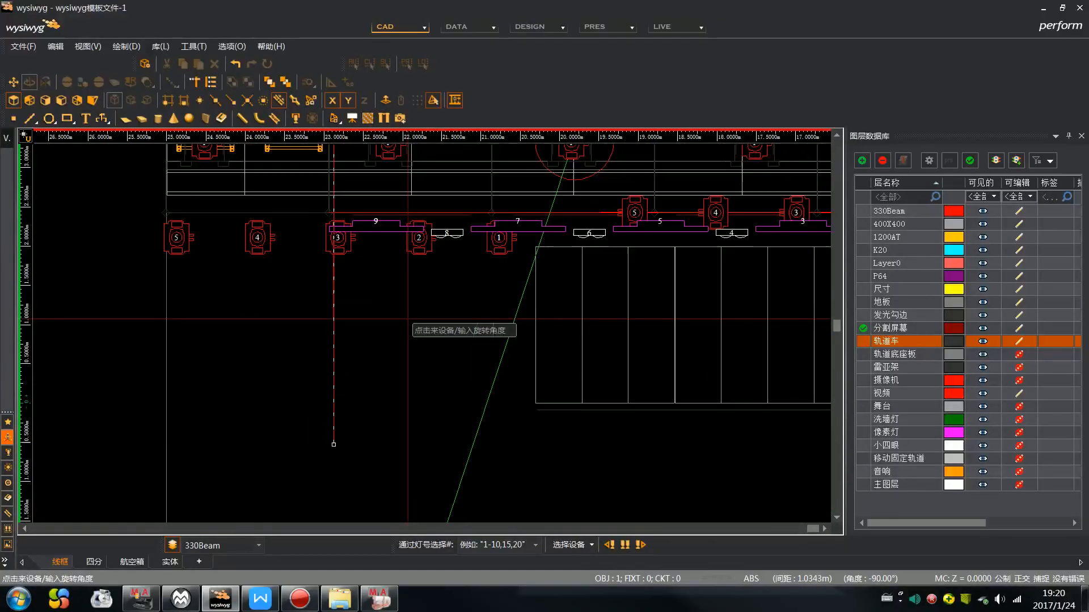
click(469, 250)
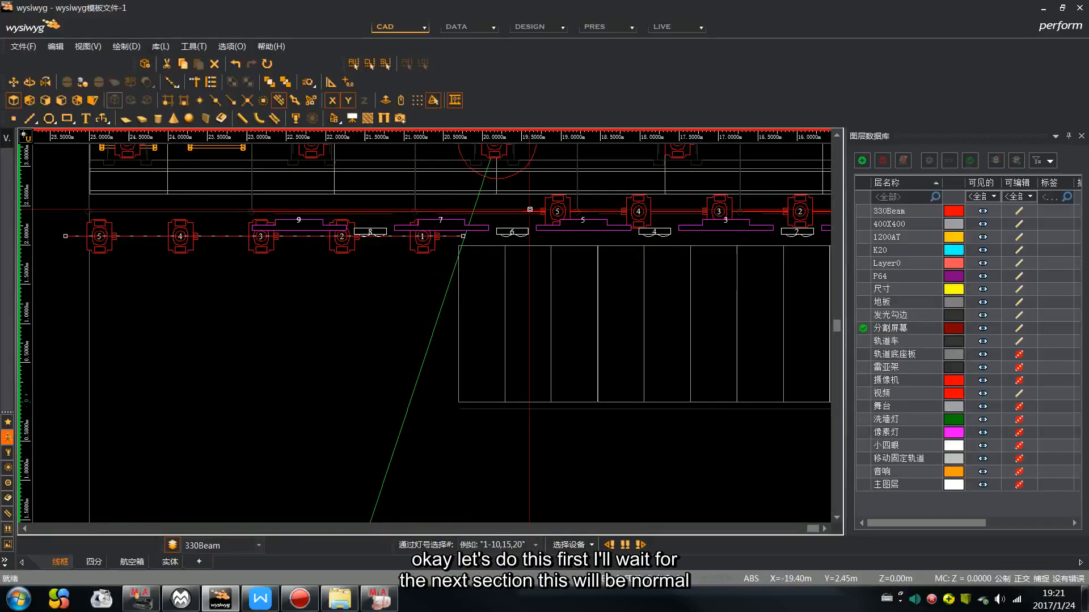
click(432, 287)
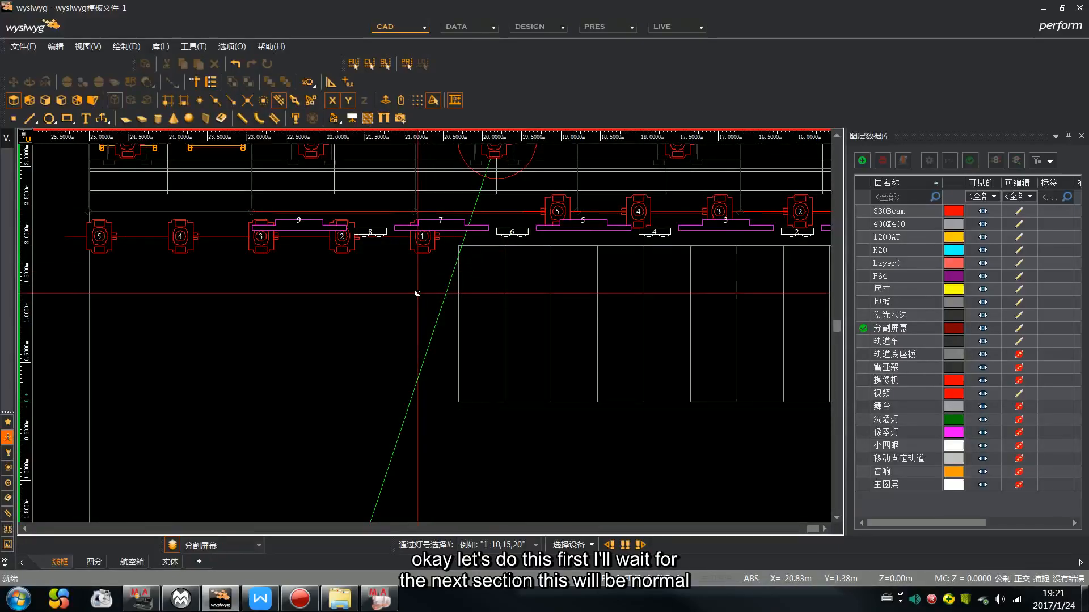